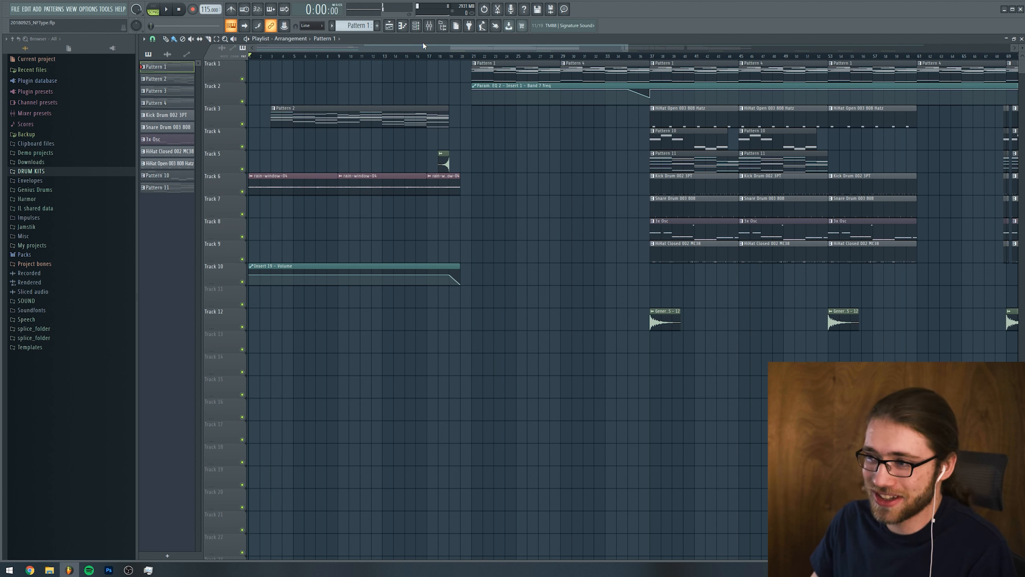
# Open Pattern 1 from bar 21 in the piano roll and examine its four-chord progression across the octaves
pyautogui.click(473, 56)
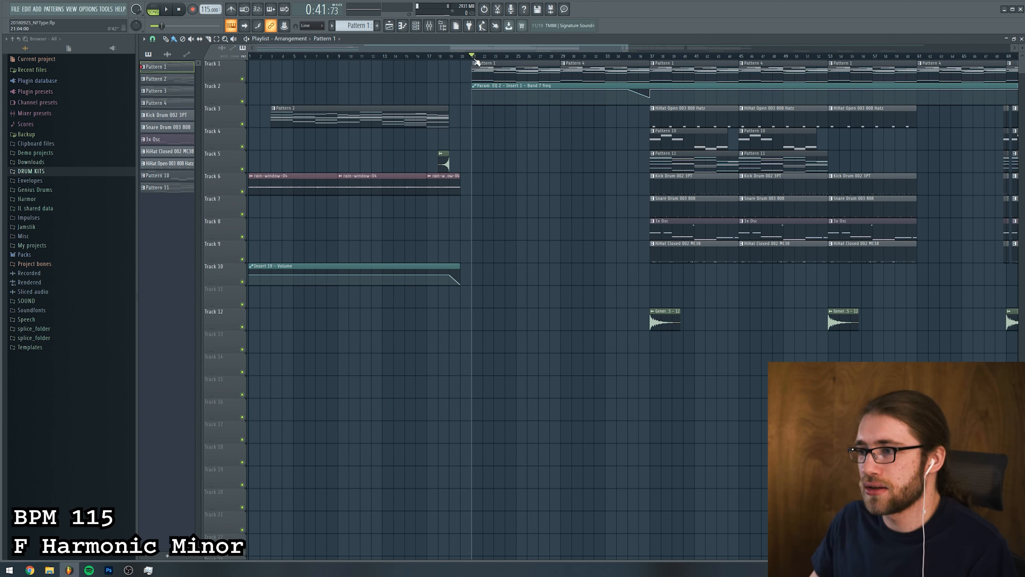
pyautogui.doubleClick(481, 66)
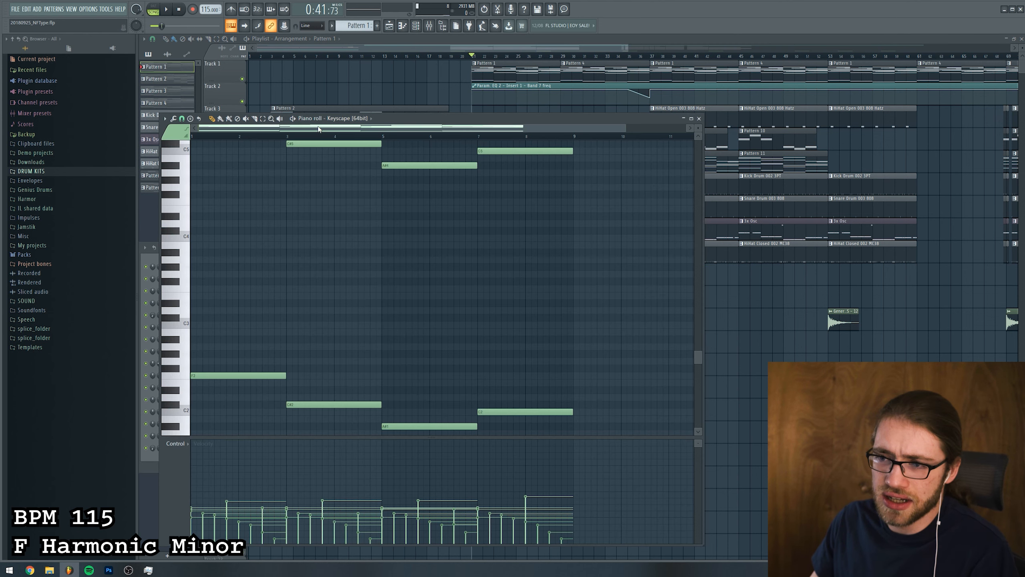
pyautogui.scroll(2, 312, 174)
pyautogui.scroll(2, 311, 174)
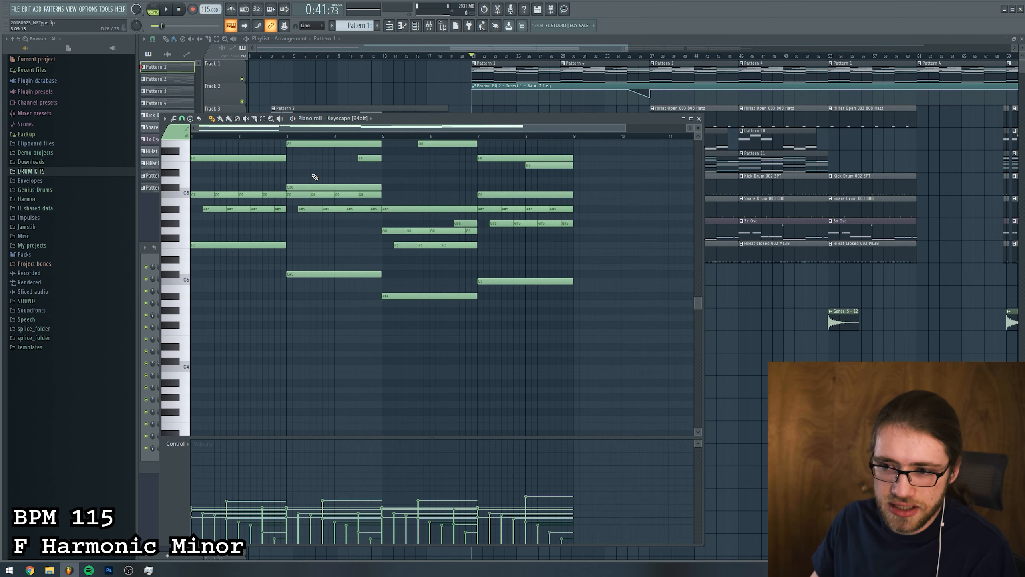
pyautogui.scroll(6, 314, 177)
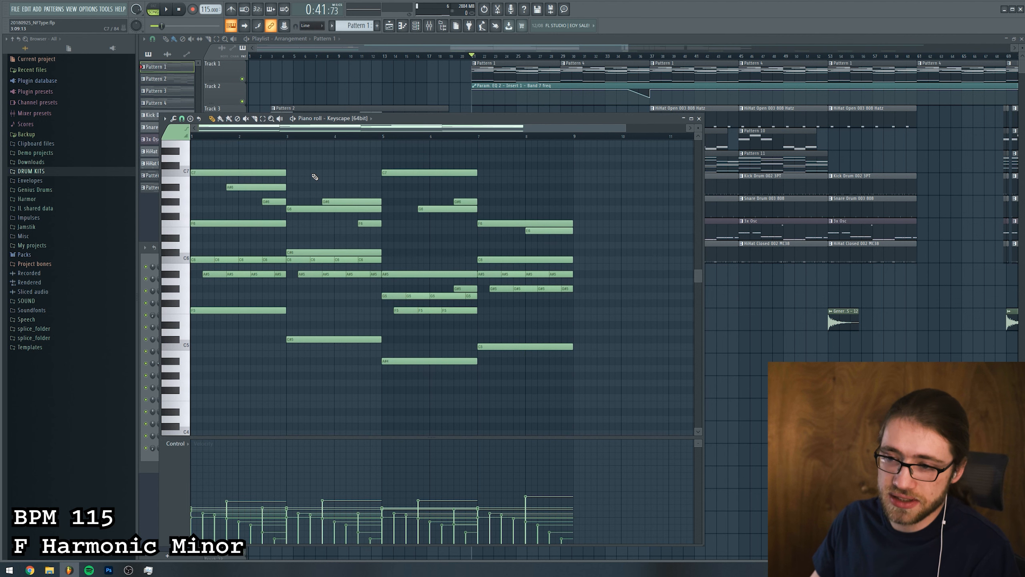
pyautogui.scroll(-12, 315, 177)
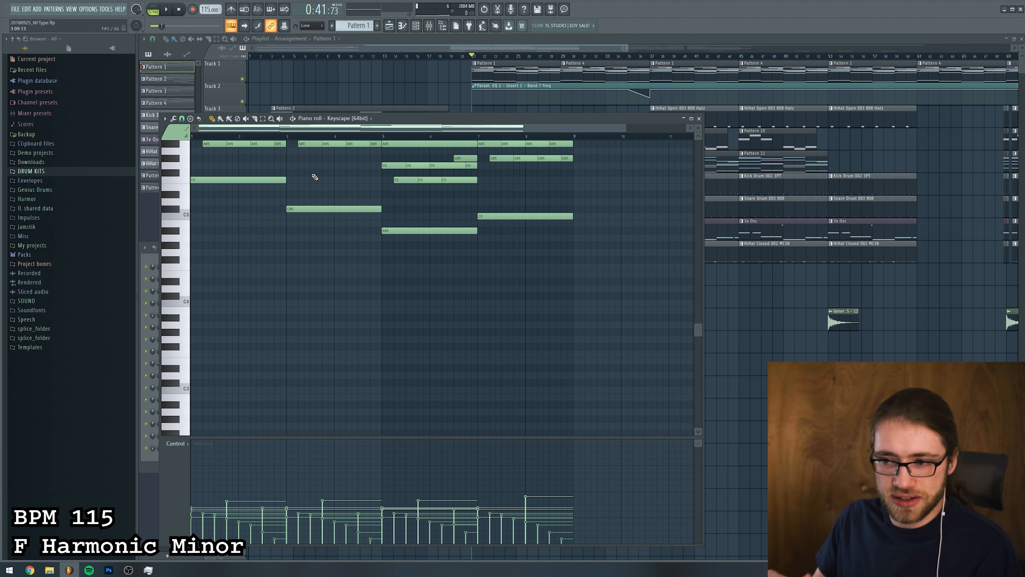
pyautogui.scroll(8, 314, 177)
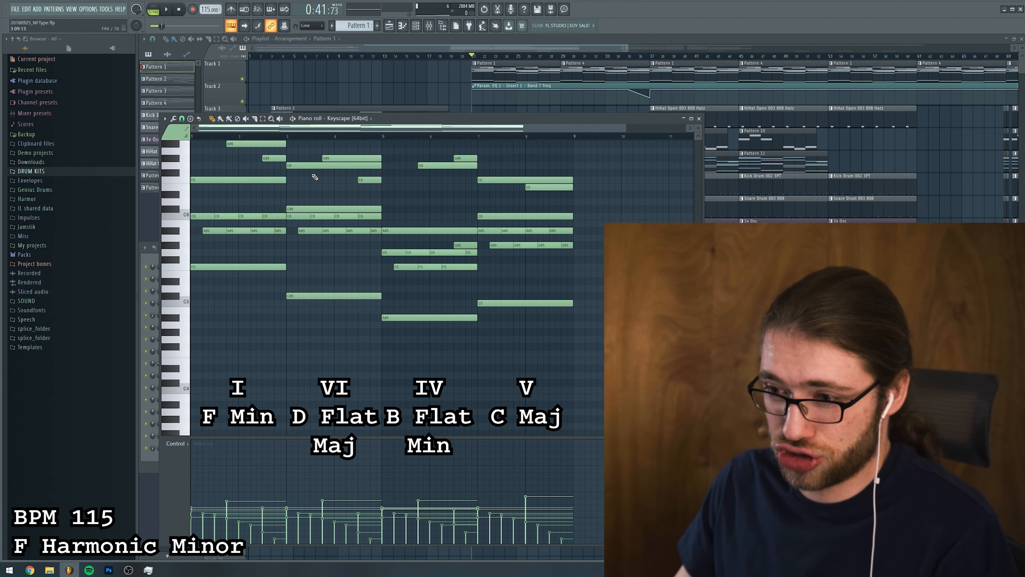
pyautogui.scroll(6, 315, 177)
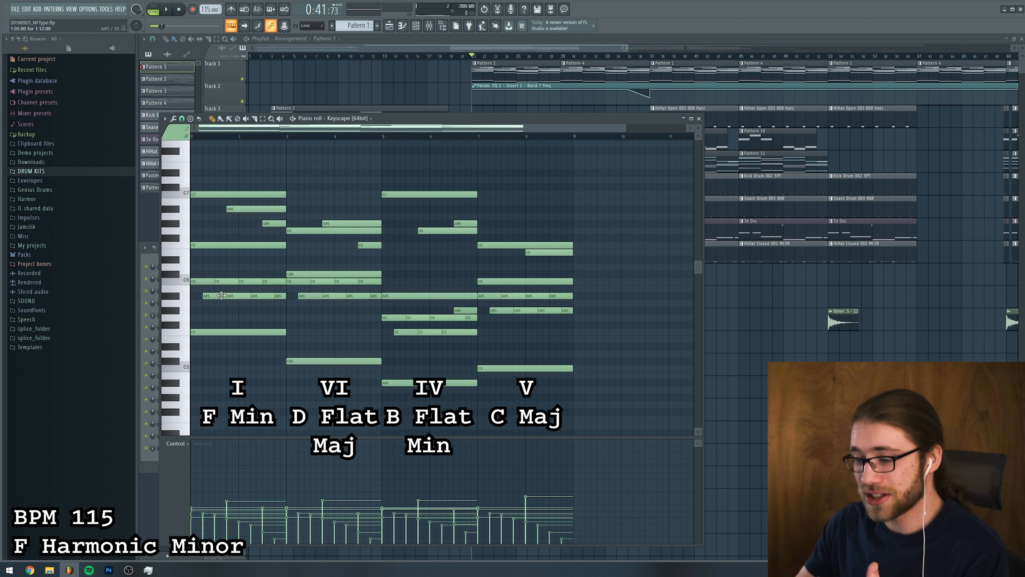
# Audition the alternating C6 and A#5 notes of the repeating inner figure on the piano keys
pyautogui.click(185, 280)
pyautogui.click(185, 280)
pyautogui.click(177, 296)
pyautogui.click(183, 282)
pyautogui.click(177, 297)
pyautogui.click(172, 276)
pyautogui.click(175, 292)
pyautogui.click(182, 301)
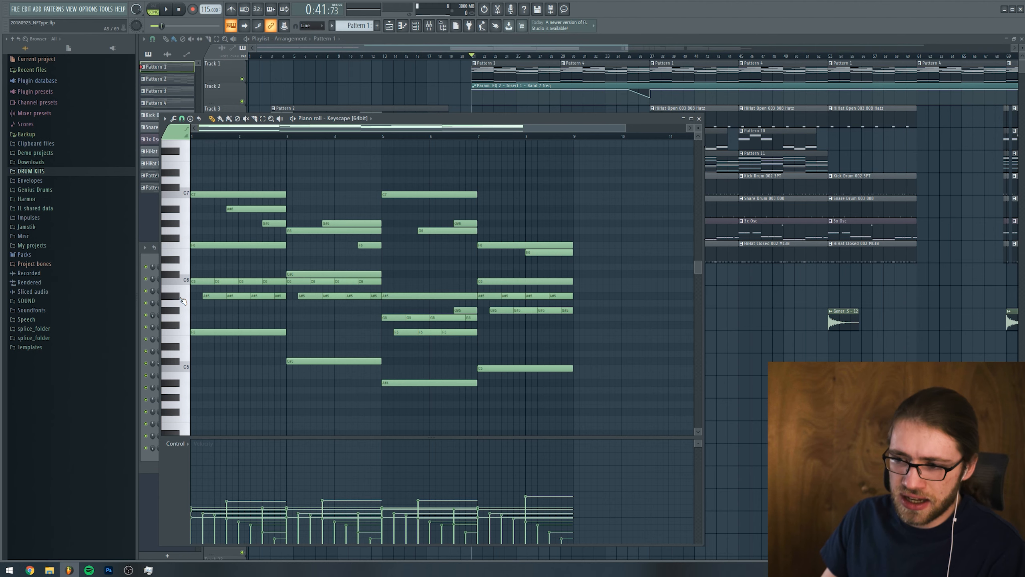
# Select the melody notes above the chords and play the melody's phrases live on the instrument
pyautogui.scroll(-4, 312, 278)
pyautogui.scroll(4, 311, 278)
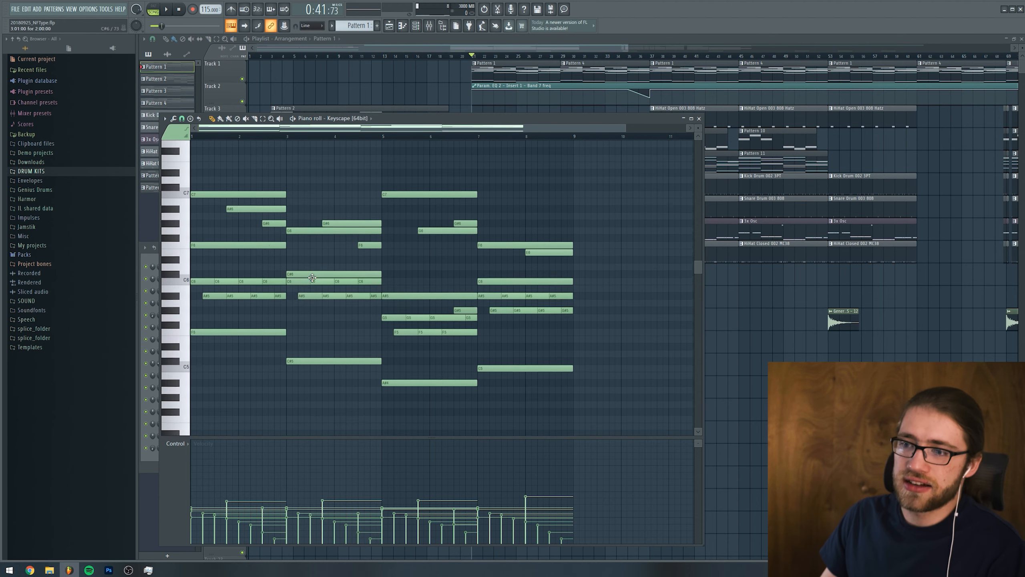
pyautogui.scroll(1, 312, 279)
pyautogui.click(263, 118)
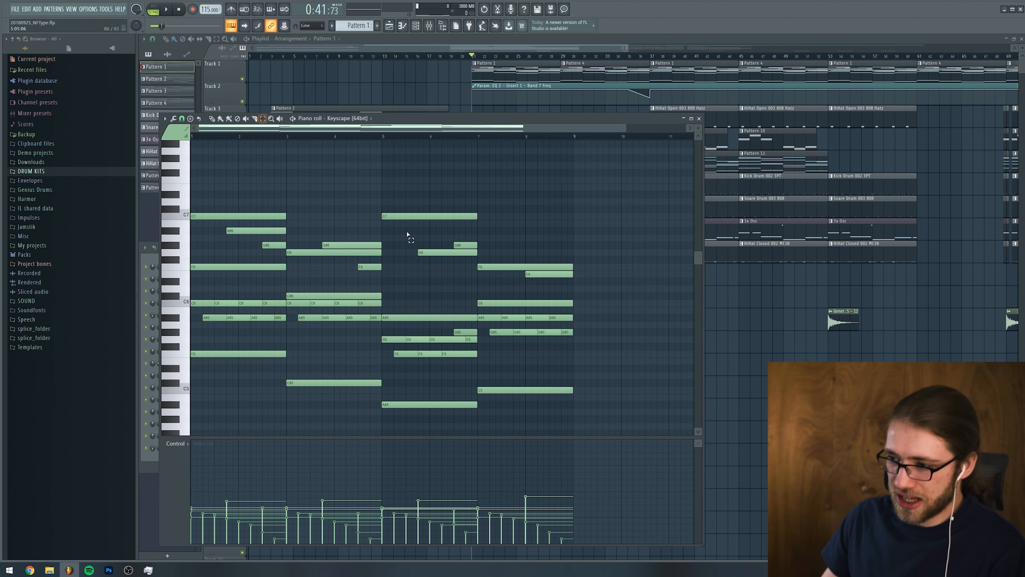
pyautogui.moveTo(545, 285); pyautogui.dragTo(188, 184)
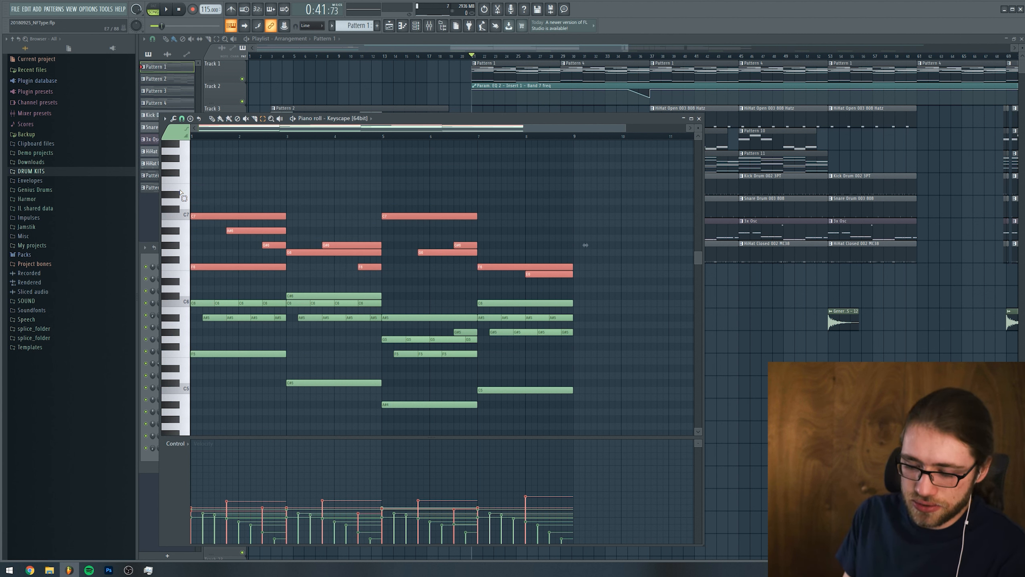
pyautogui.press('v')
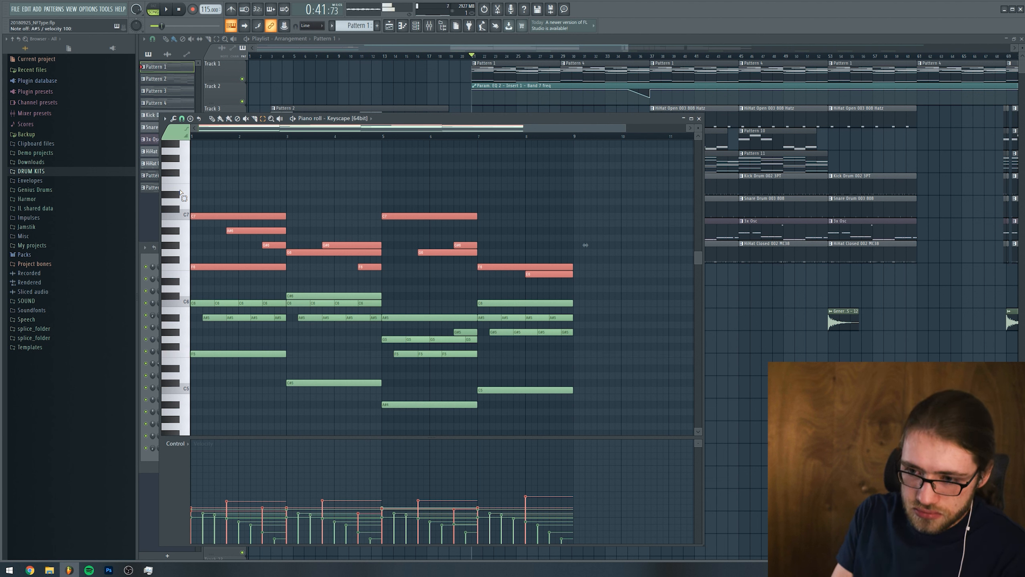
pyautogui.press(',')
pyautogui.press('j')
pyautogui.press('h')
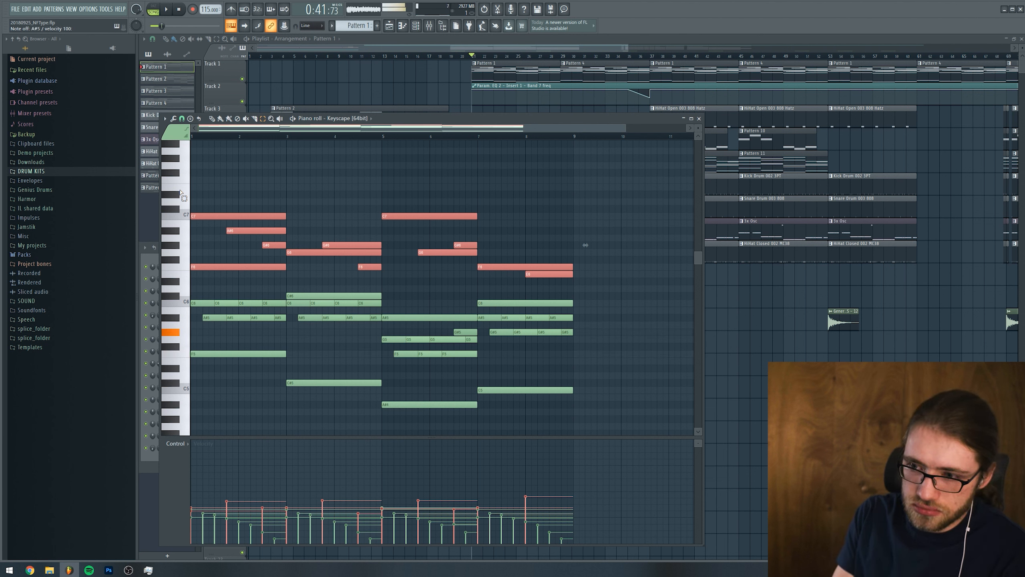
pyautogui.press('h')
pyautogui.press('v')
pyautogui.press(',')
pyautogui.press('b')
pyautogui.press('h')
pyautogui.press('v')
pyautogui.press('c')
pyautogui.press('v')
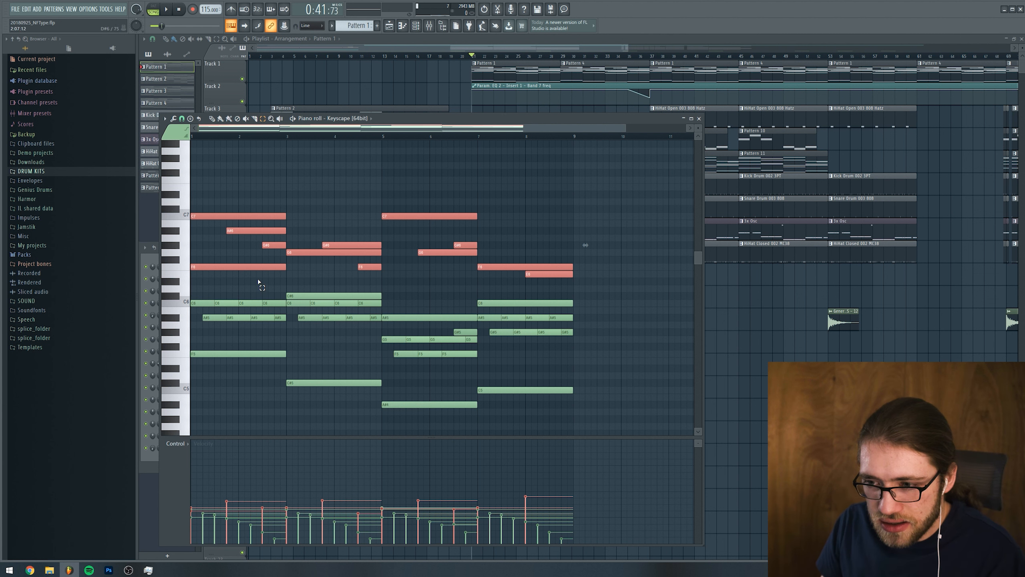
# Transpose the selected melody notes up one octave
pyautogui.moveTo(602, 292); pyautogui.dragTo(269, 247)
pyautogui.hotkey('ctrl', 'Up')
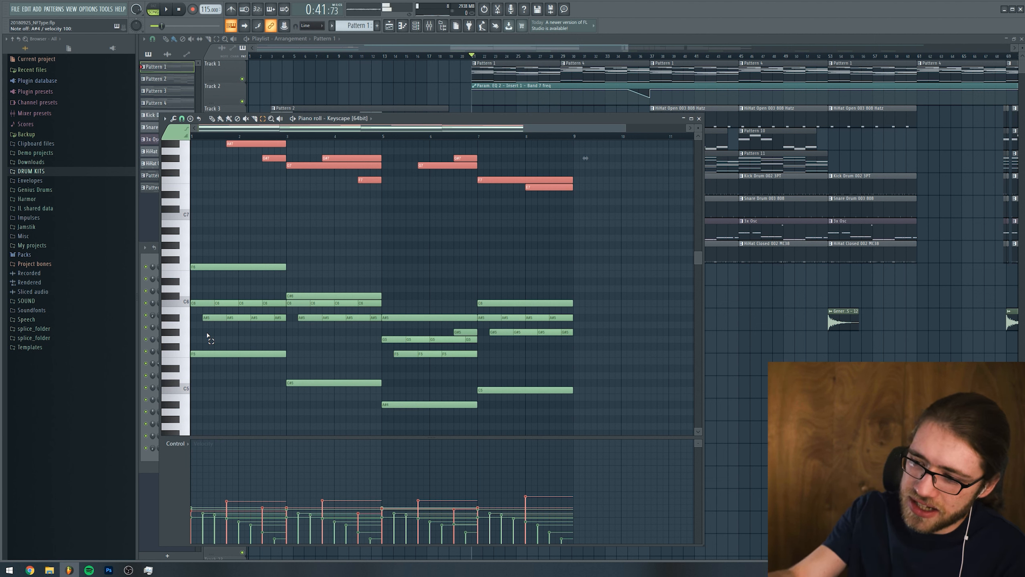
# Select the repeating inner notes of the last three chords and compare them with the bass notes below
pyautogui.moveTo(581, 362); pyautogui.dragTo(286, 291)
pyautogui.scroll(-4, 281, 297)
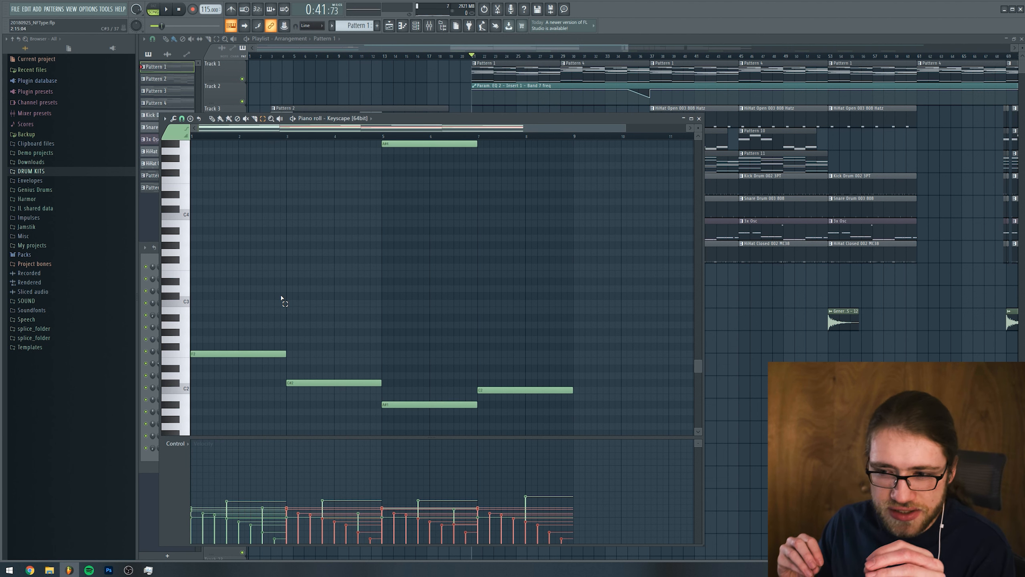
pyautogui.scroll(3, 281, 297)
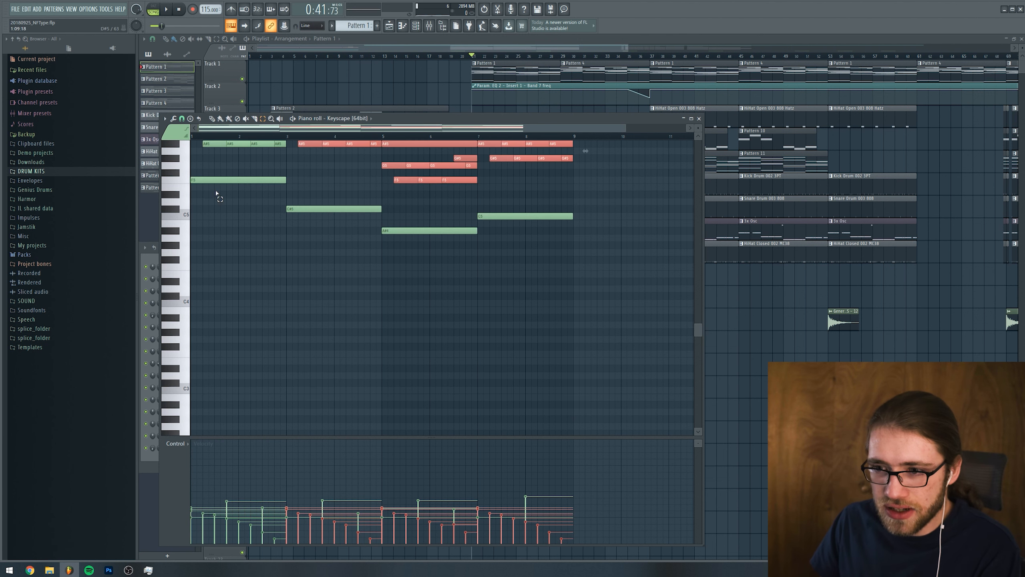
# Examine the root note of each chord in both bass octaves
pyautogui.click(217, 180)
pyautogui.click(324, 209)
pyautogui.click(394, 232)
pyautogui.click(516, 217)
pyautogui.scroll(-4, 361, 239)
pyautogui.moveTo(253, 290); pyautogui.dragTo(524, 410)
# Listen to Pattern 1 in the piano roll while following the melody notes, and stop playback
pyautogui.scroll(6, 308, 153)
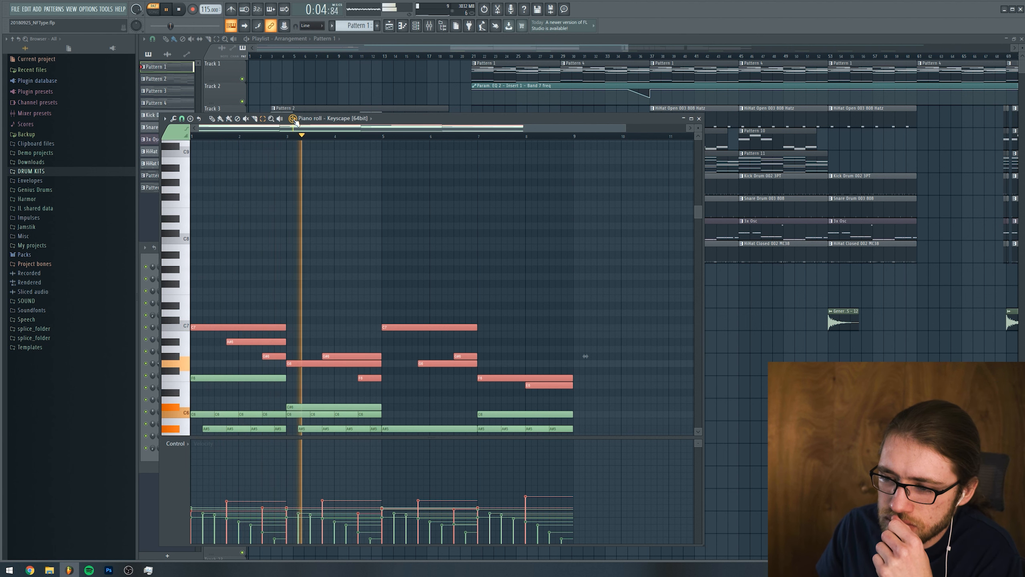
pyautogui.scroll(-3, 449, 213)
pyautogui.scroll(-2, 449, 213)
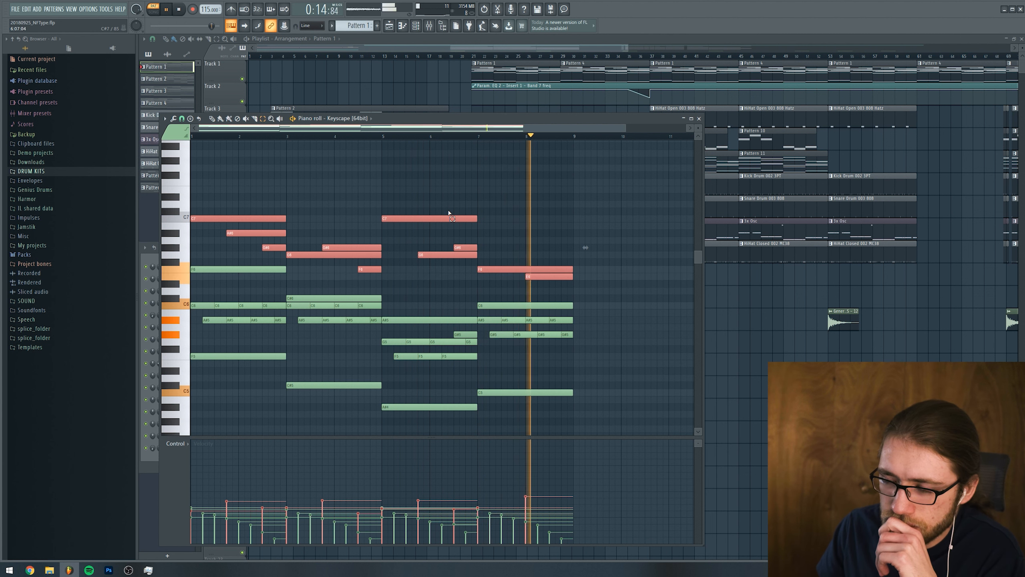
pyautogui.press('space')
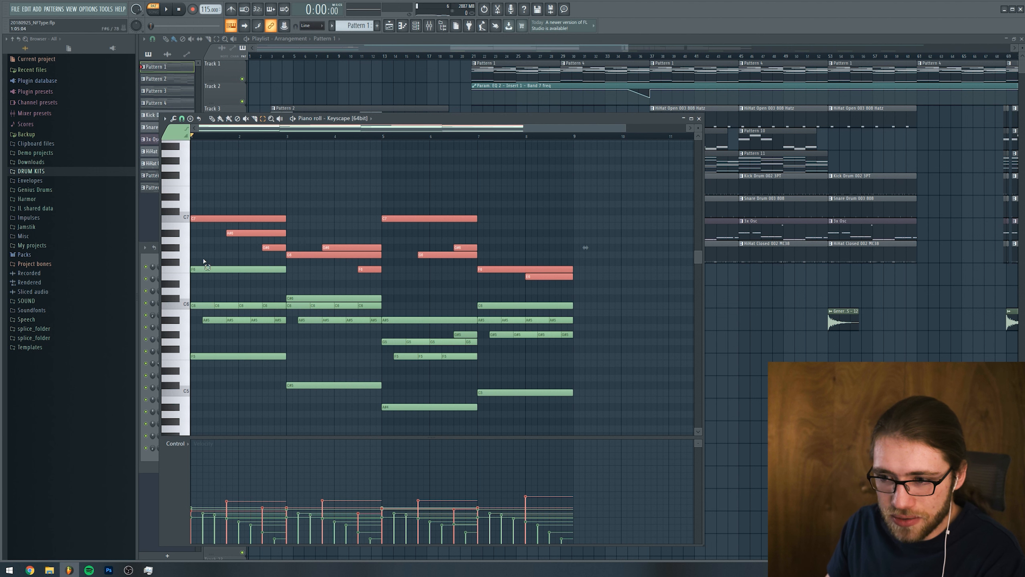
# Highlight the second and fourth chords, and compare the second chord's adjacent C# and C notes
pyautogui.moveTo(294, 248); pyautogui.dragTo(379, 256)
pyautogui.moveTo(295, 299); pyautogui.dragTo(373, 308)
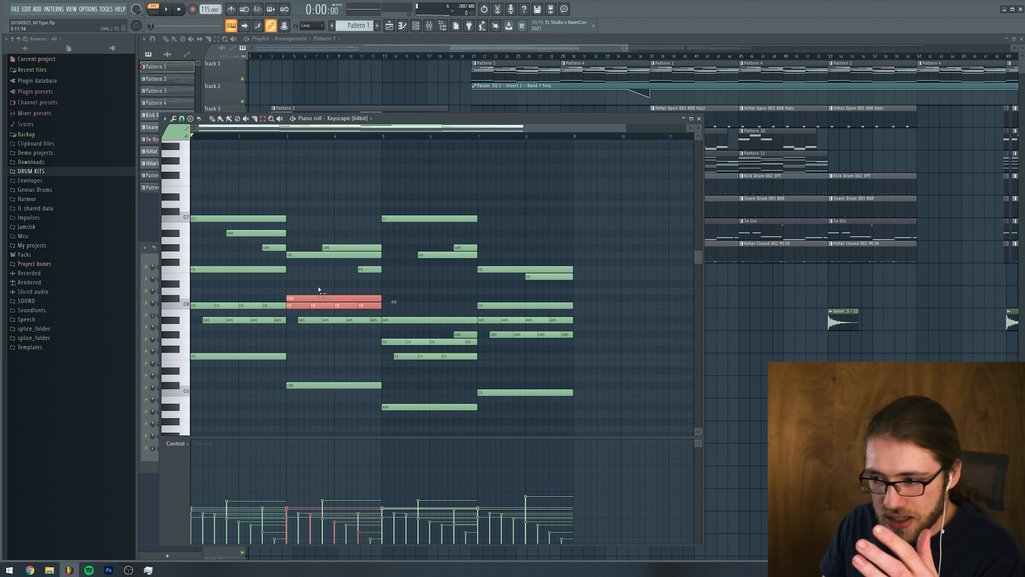
pyautogui.moveTo(299, 223); pyautogui.dragTo(371, 397)
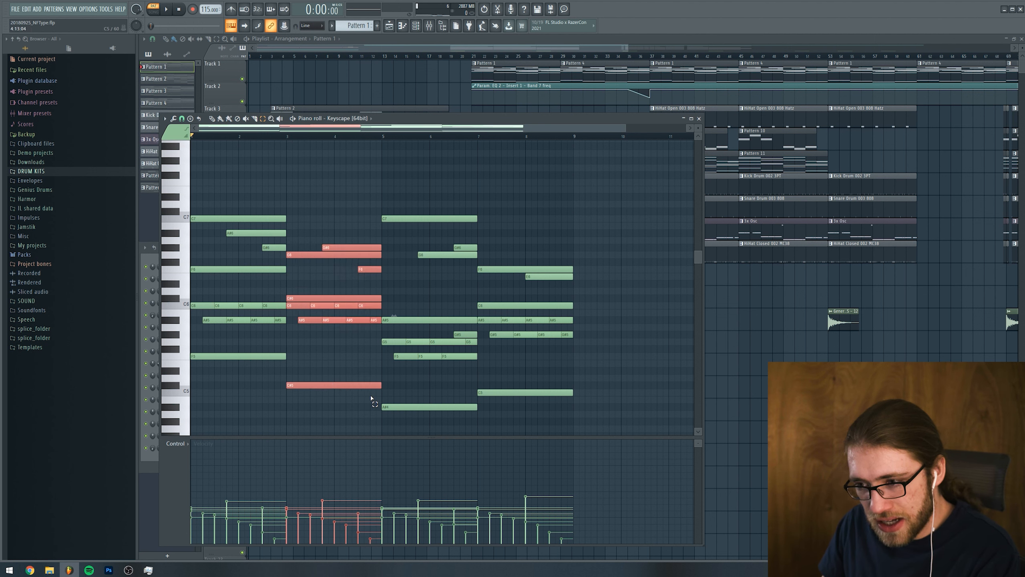
pyautogui.moveTo(495, 244); pyautogui.dragTo(576, 423)
pyautogui.moveTo(501, 262); pyautogui.dragTo(541, 291)
pyautogui.moveTo(305, 244); pyautogui.dragTo(322, 255)
pyautogui.moveTo(315, 295); pyautogui.dragTo(350, 309)
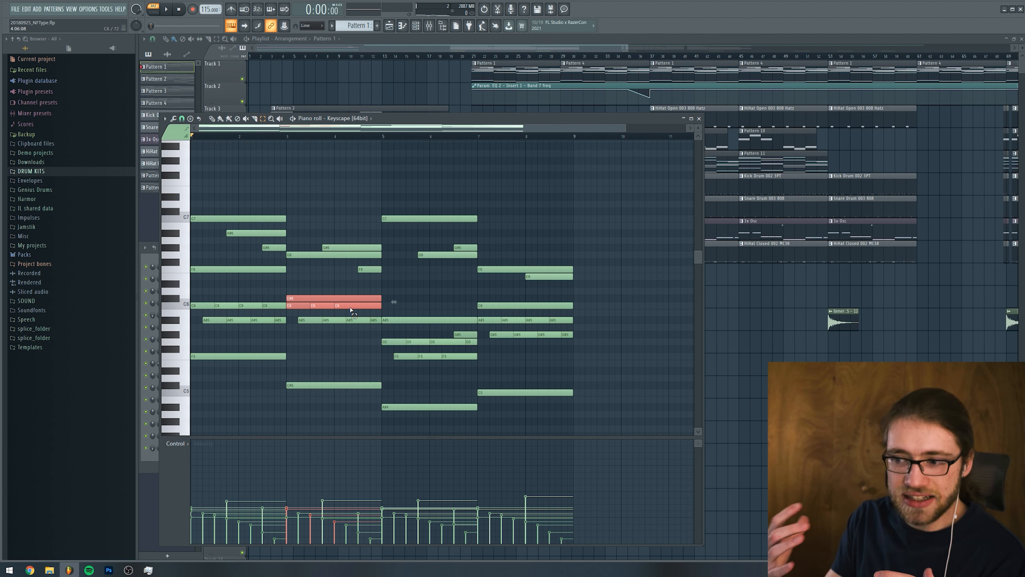
# Highlight the third, fourth and first chords, including the fourth chord's melody notes, to review the progression
pyautogui.moveTo(420, 201); pyautogui.dragTo(412, 420)
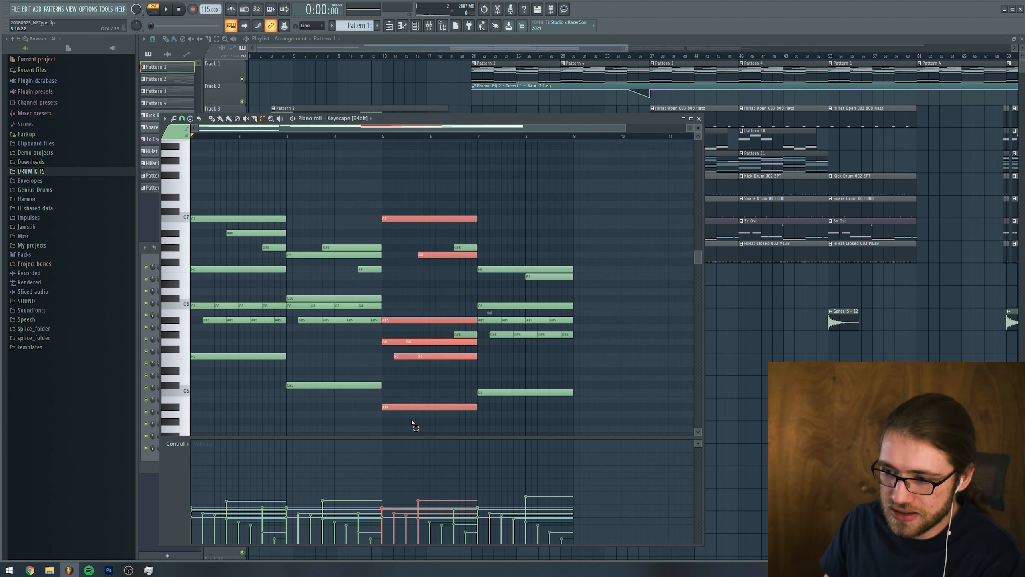
pyautogui.moveTo(503, 244); pyautogui.dragTo(572, 405)
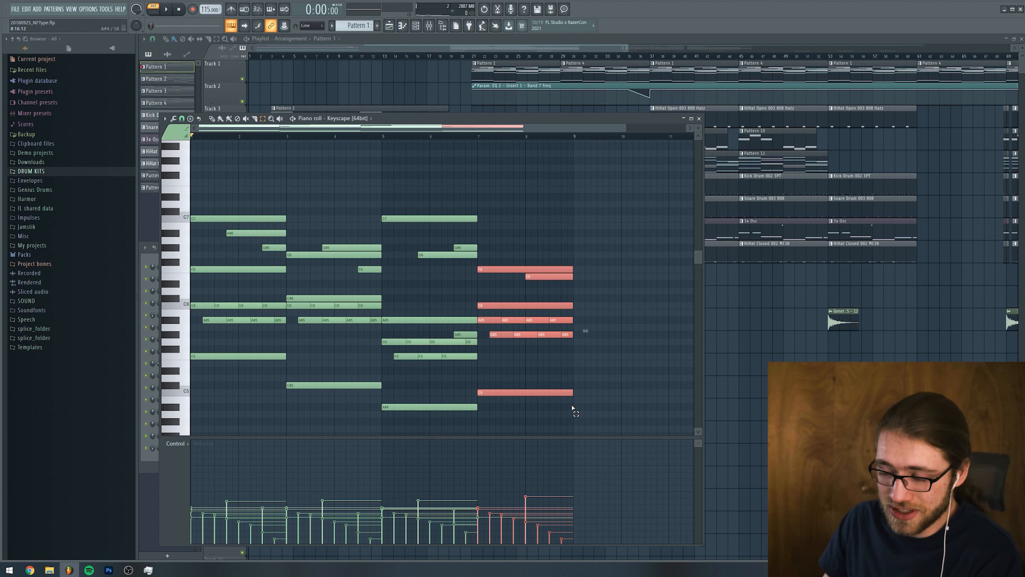
pyautogui.moveTo(519, 239); pyautogui.dragTo(536, 280)
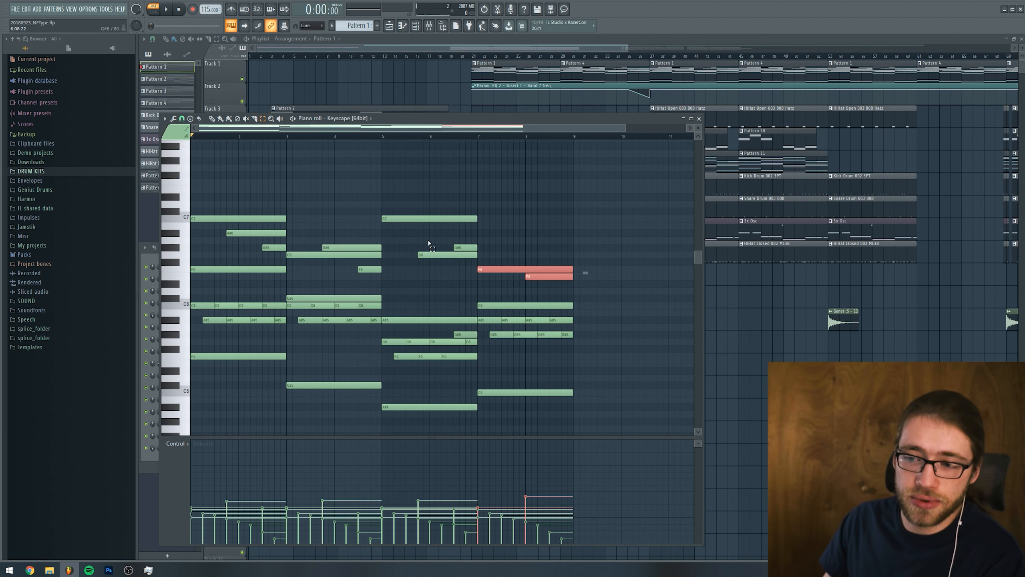
pyautogui.moveTo(239, 180); pyautogui.dragTo(255, 370)
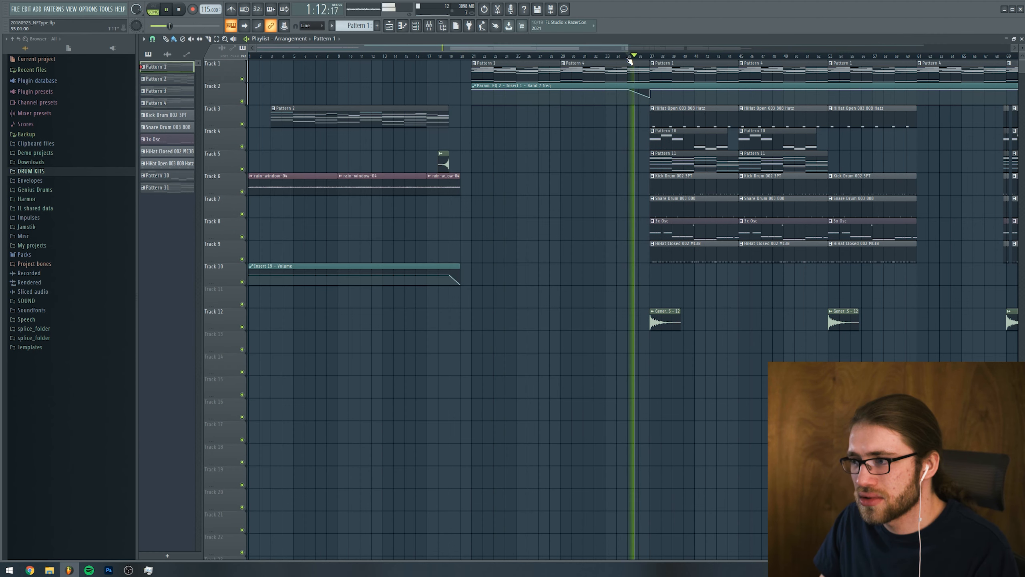
# Show the mixer with the Piano track's Fruity parametric EQ 2 and listen to the filter automation leading into bar 37
pyautogui.press('space')
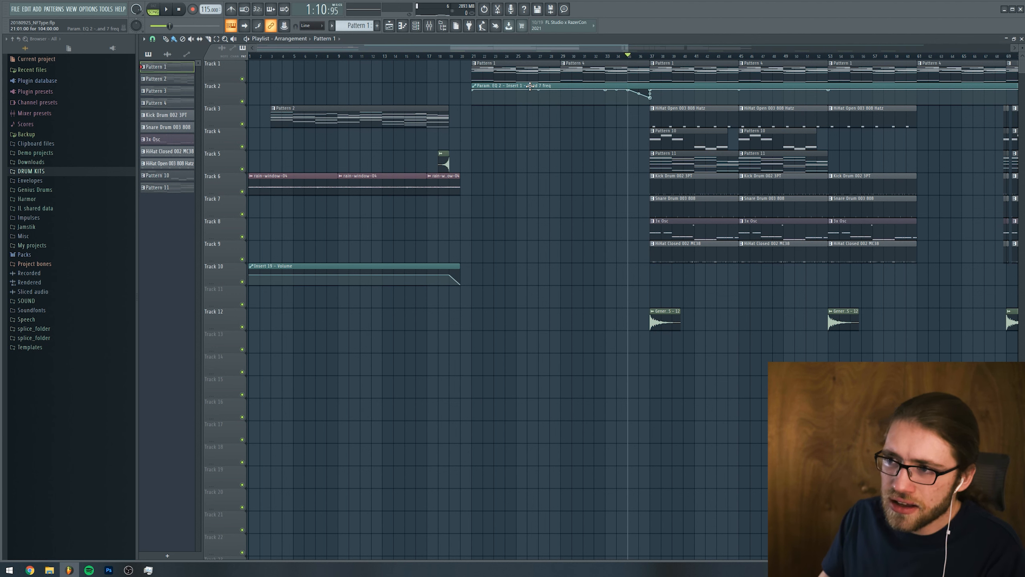
pyautogui.click(429, 26)
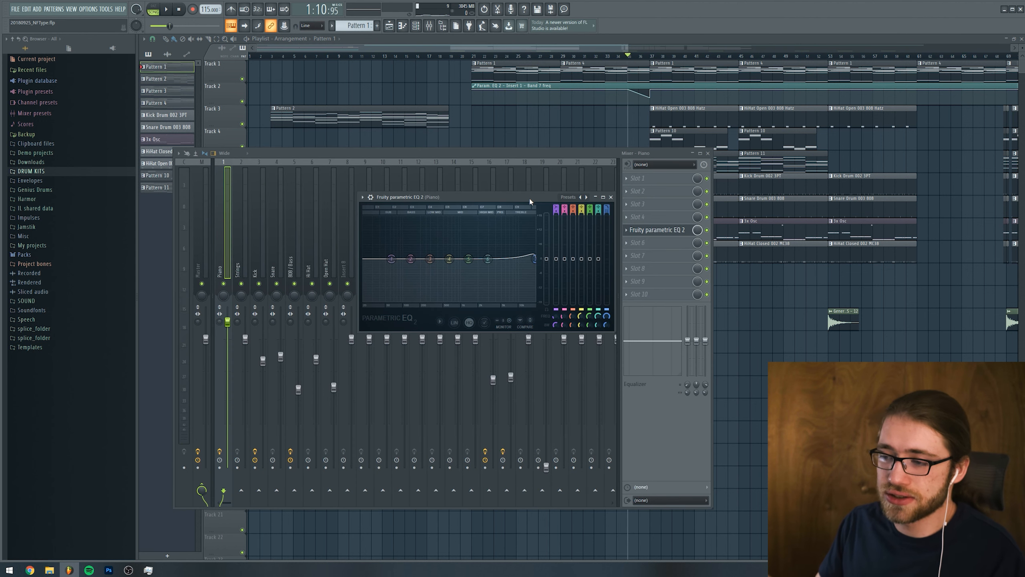
pyautogui.press('space')
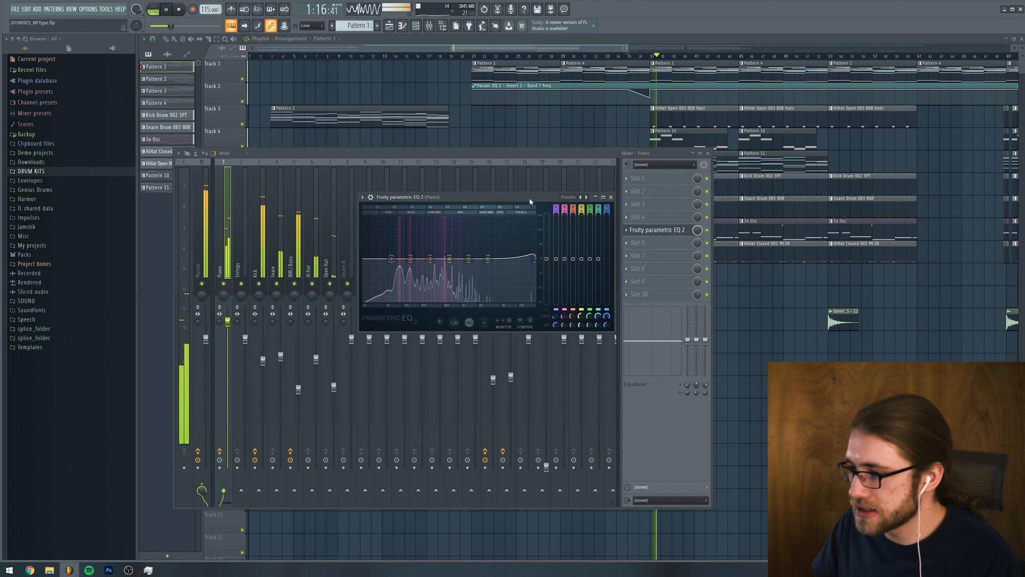
pyautogui.press('space')
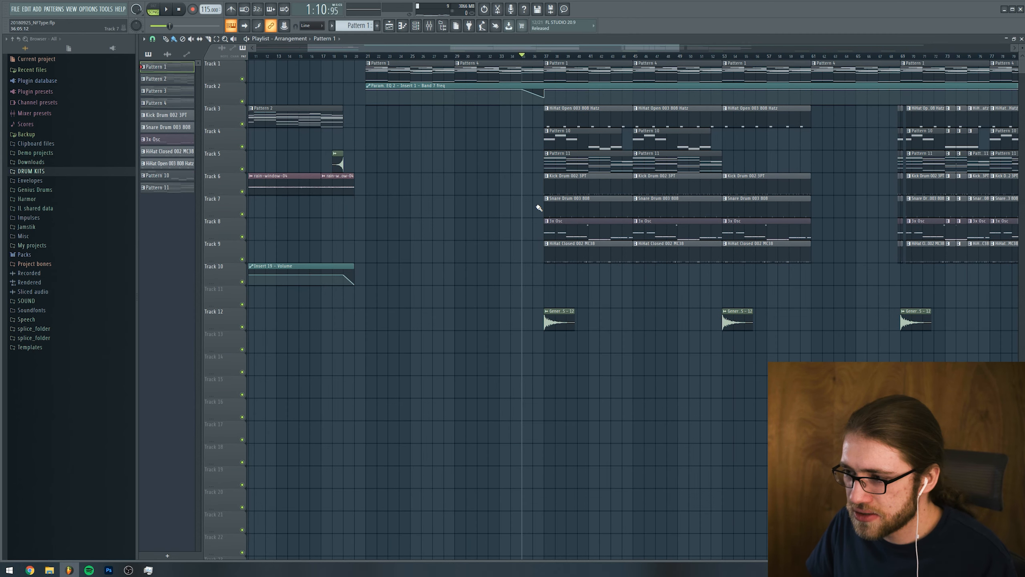
# Solo Track 6, place the playhead at bar 37 and open the Kick Drum 002 3PT pattern in the piano roll
pyautogui.keyDown('ctrl'); pyautogui.click(243, 191); pyautogui.keyUp('ctrl')
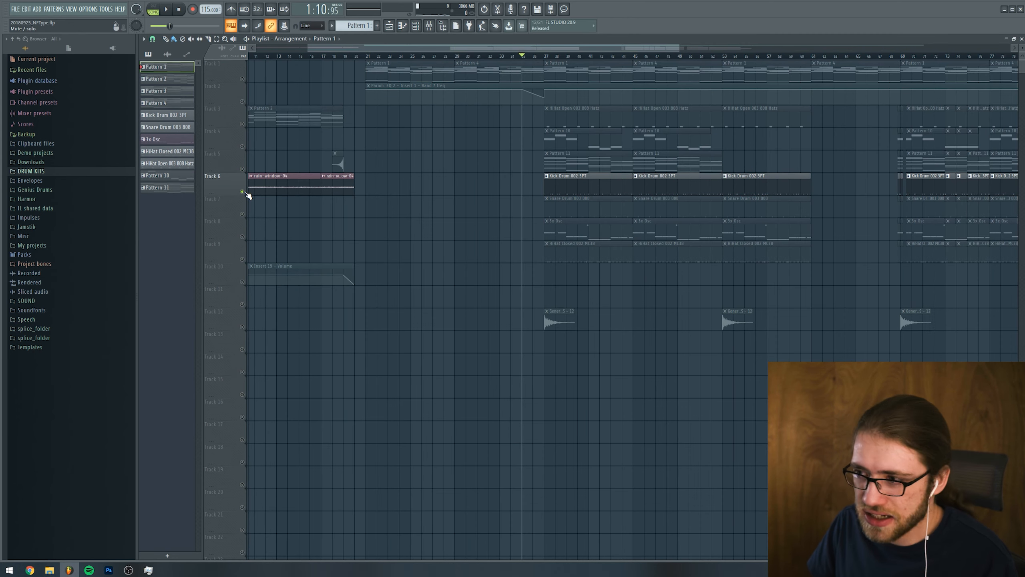
pyautogui.click(543, 61)
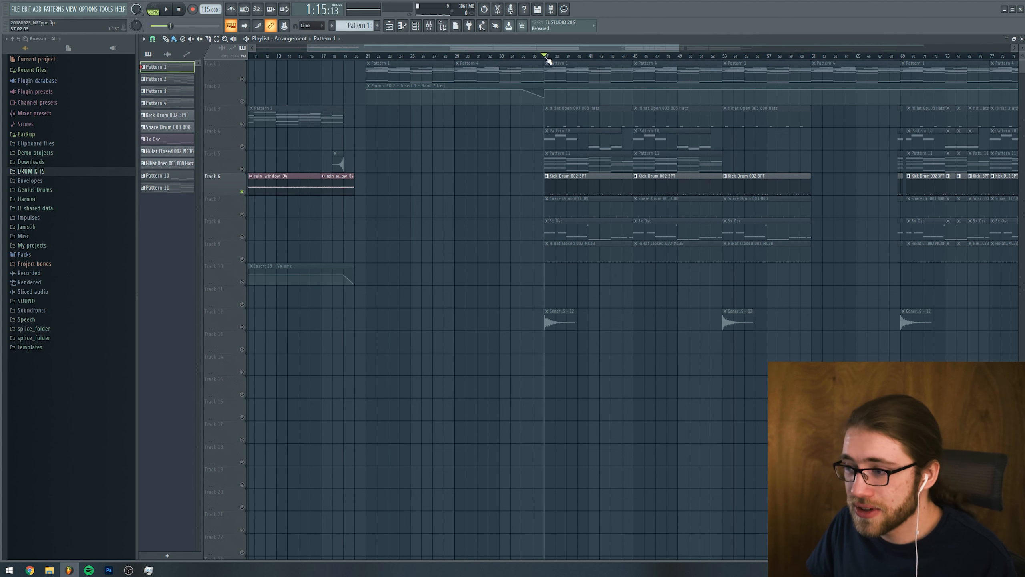
pyautogui.doubleClick(577, 190)
pyautogui.moveTo(405, 131); pyautogui.dragTo(172, 140)
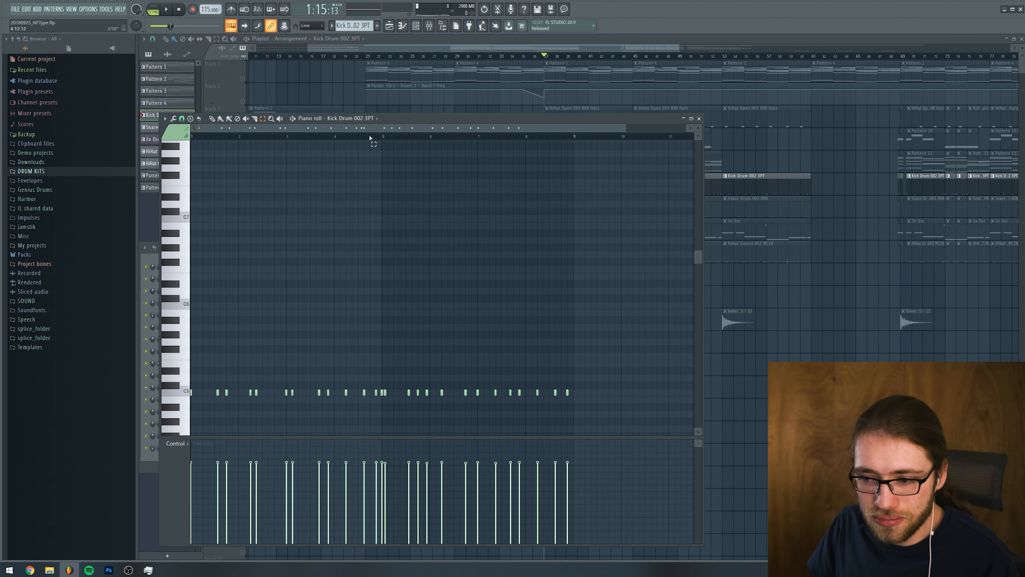
pyautogui.scroll(-2, 381, 165)
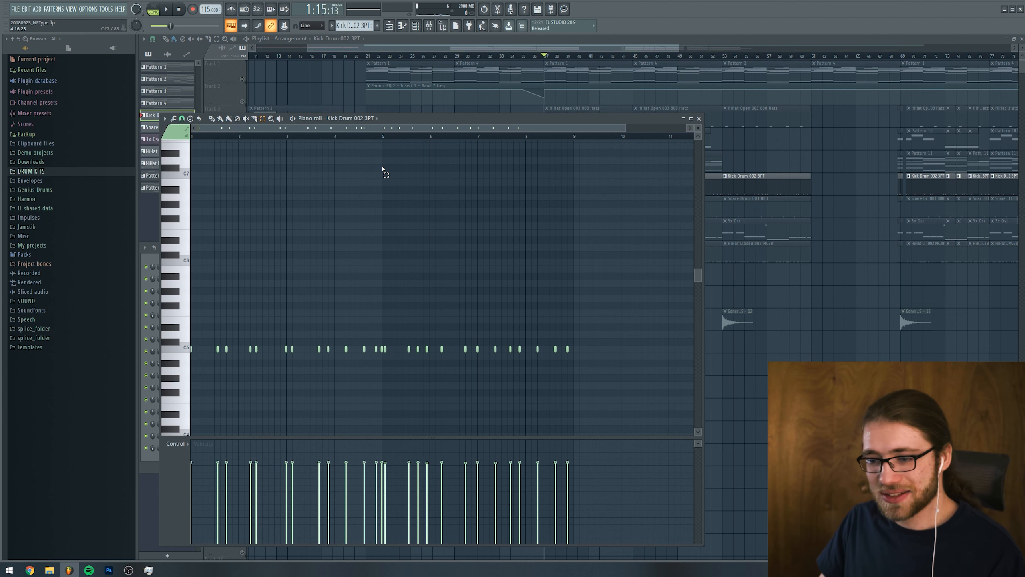
# Unmute the 3x Osc on Track 8 alongside the soloed kick, and review the 3x Osc and Kick Drum 002 3PT patterns in the piano roll
pyautogui.moveTo(671, 47); pyautogui.dragTo(578, 61)
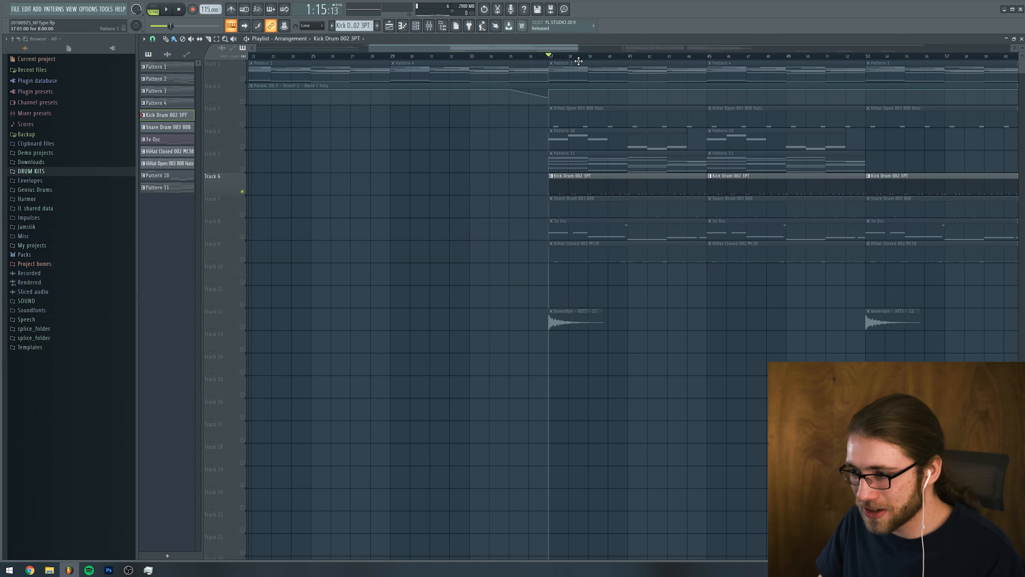
pyautogui.doubleClick(581, 183)
pyautogui.click(587, 225)
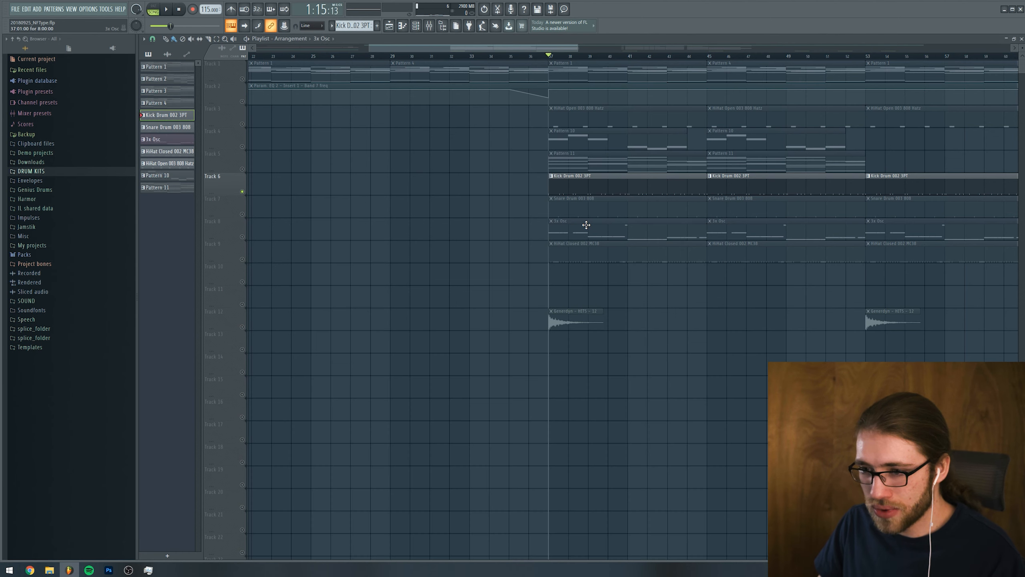
pyautogui.click(242, 237)
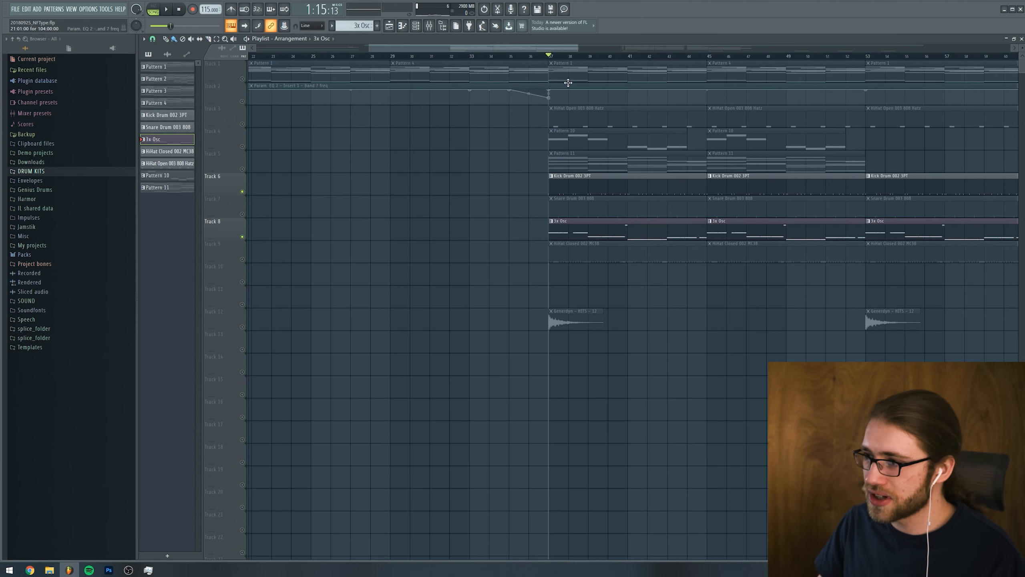
pyautogui.doubleClick(586, 235)
pyautogui.doubleClick(579, 193)
pyautogui.moveTo(476, 268); pyautogui.dragTo(464, 196)
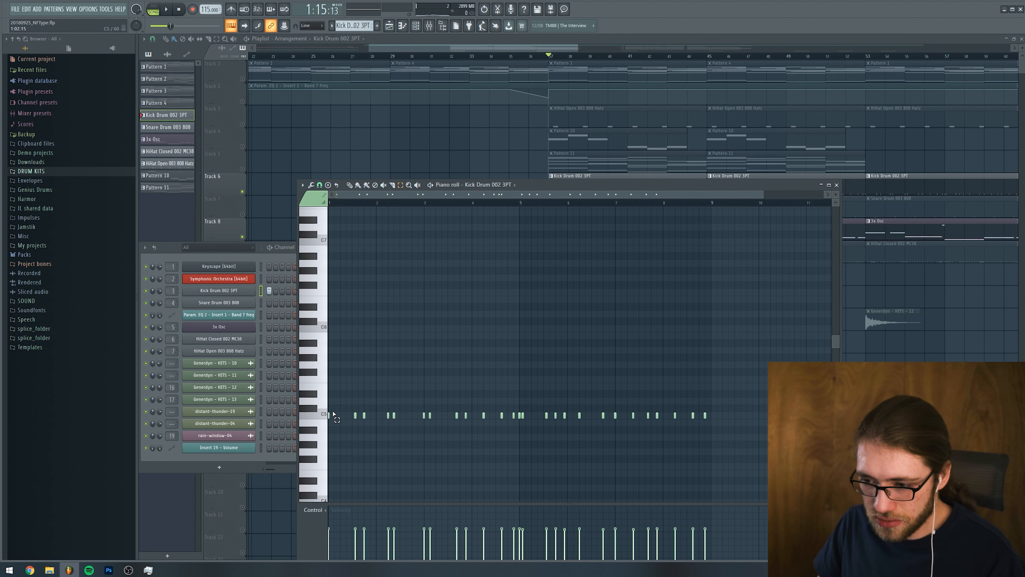
# Highlight the kick notes at the start of bars 3, 5 and 7 to review the rhythm
pyautogui.moveTo(418, 399); pyautogui.dragTo(427, 425)
pyautogui.click(520, 414)
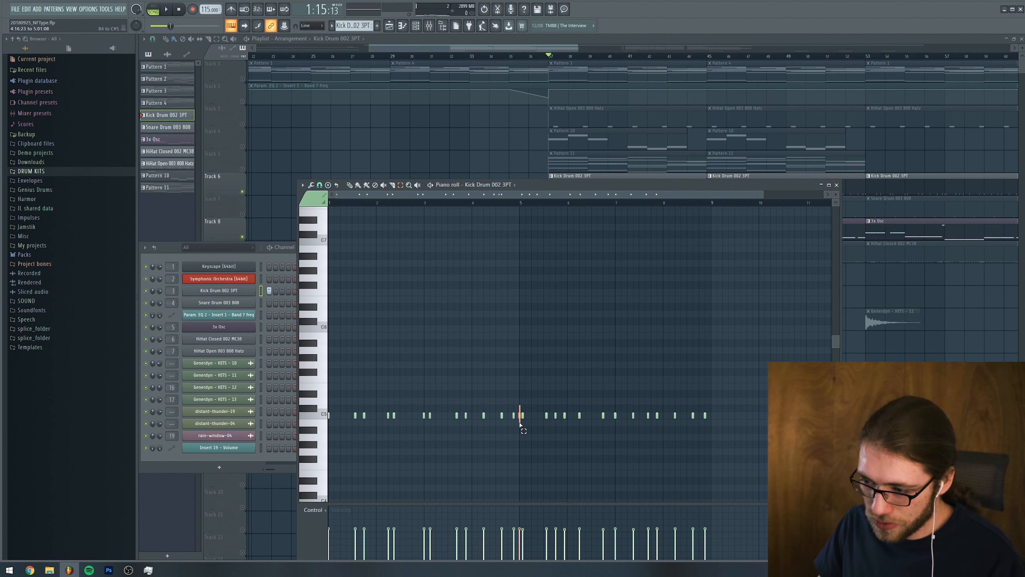
pyautogui.moveTo(609, 409); pyautogui.dragTo(628, 428)
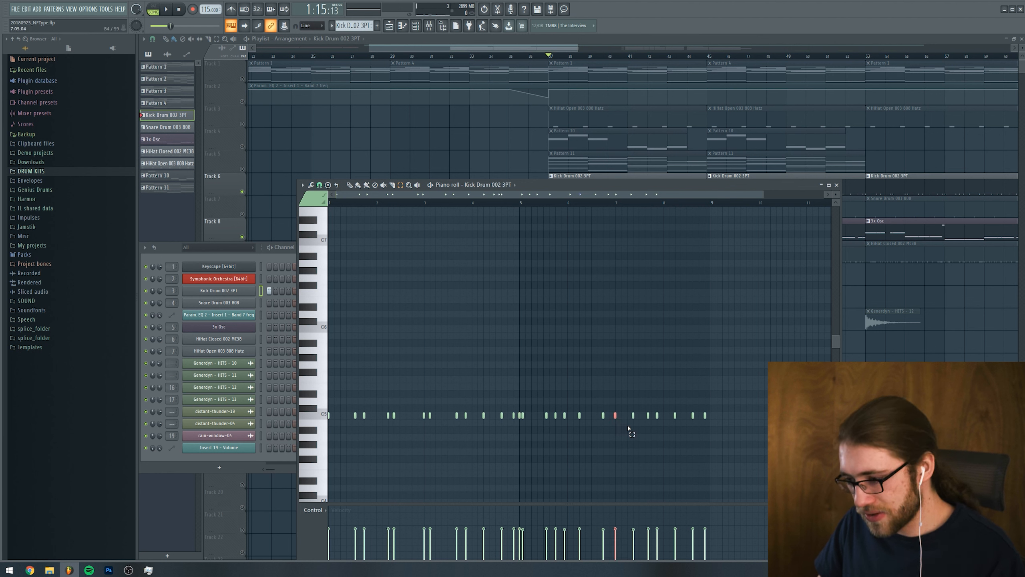
pyautogui.moveTo(517, 406); pyautogui.dragTo(521, 421)
pyautogui.moveTo(427, 405); pyautogui.dragTo(418, 421)
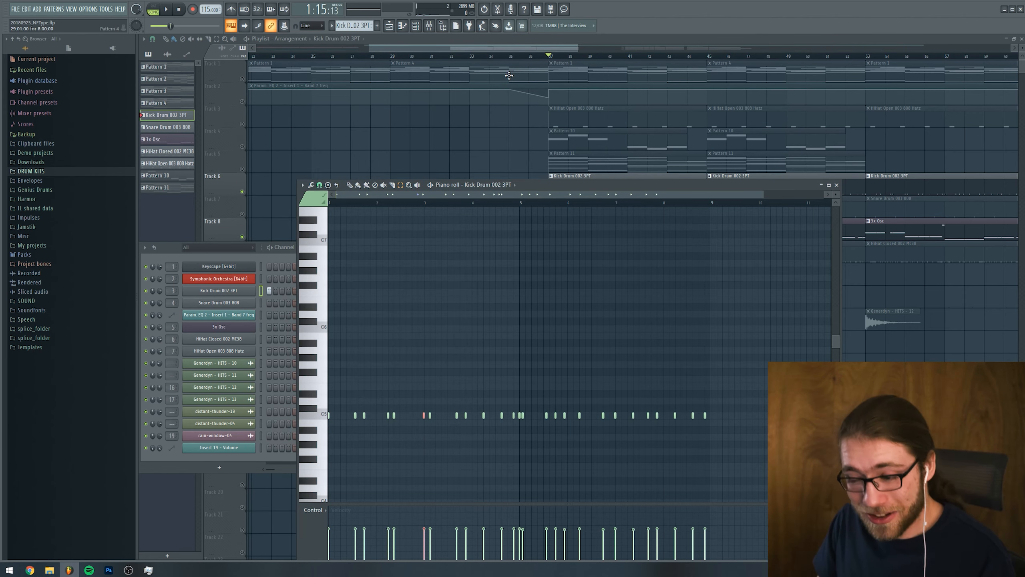
# Solo Track 7, open the Snare Drum 003 808 pattern in the piano roll and highlight the hits on beat 3 of bars 1 to 4
pyautogui.moveTo(520, 48); pyautogui.dragTo(539, 61)
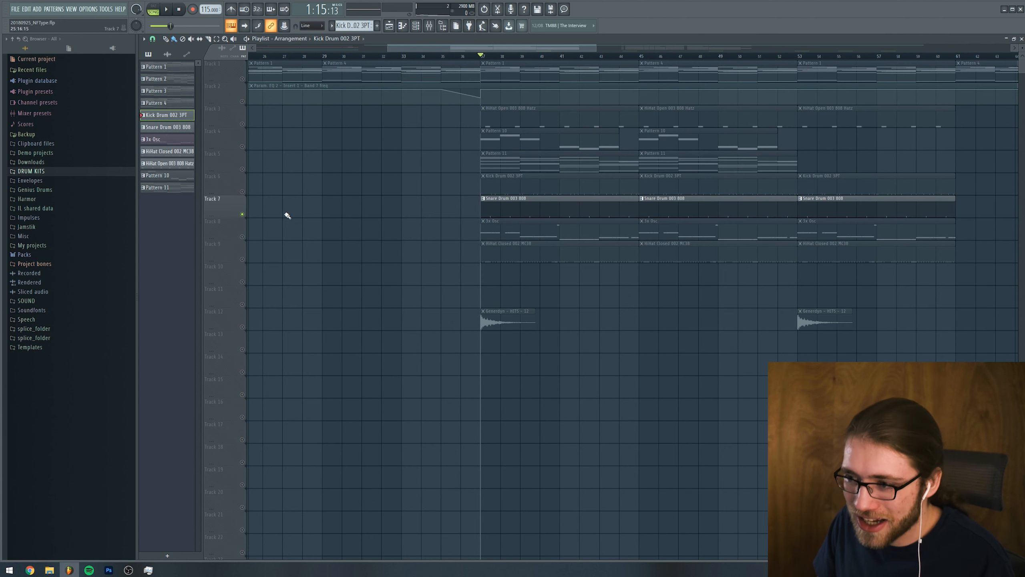
pyautogui.doubleClick(502, 217)
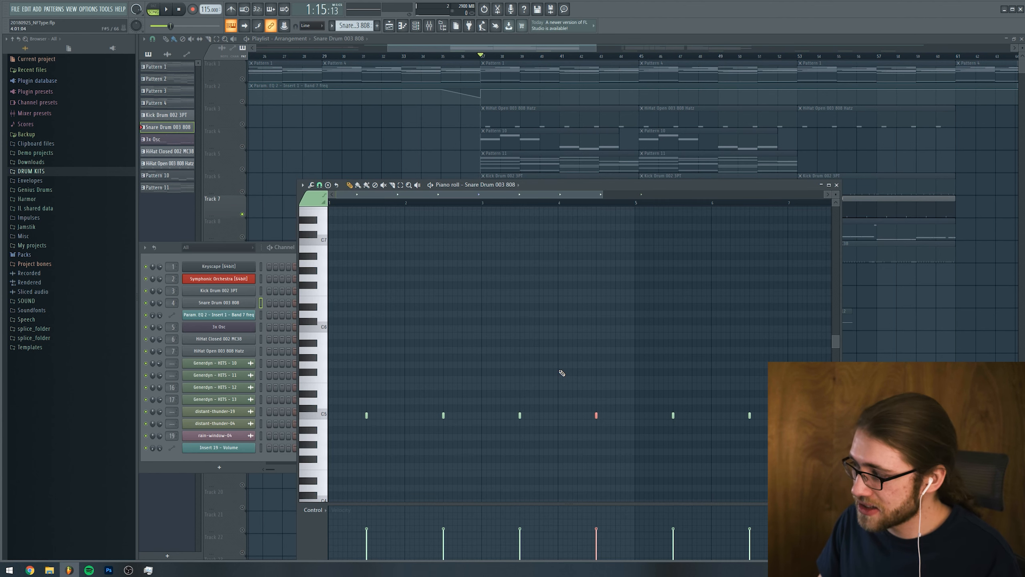
pyautogui.click(402, 186)
pyautogui.moveTo(351, 375); pyautogui.dragTo(381, 428)
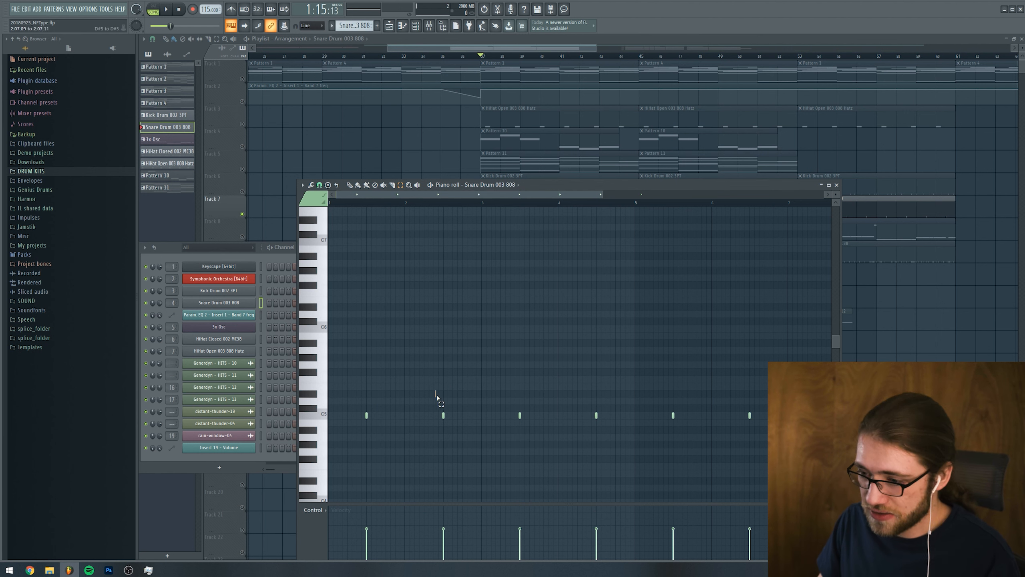
pyautogui.moveTo(437, 397); pyautogui.dragTo(454, 428)
pyautogui.moveTo(503, 398)
pyautogui.mouseDown()
pyautogui.moveTo(523, 418)
pyautogui.moveTo(608, 436)
pyautogui.mouseUp()
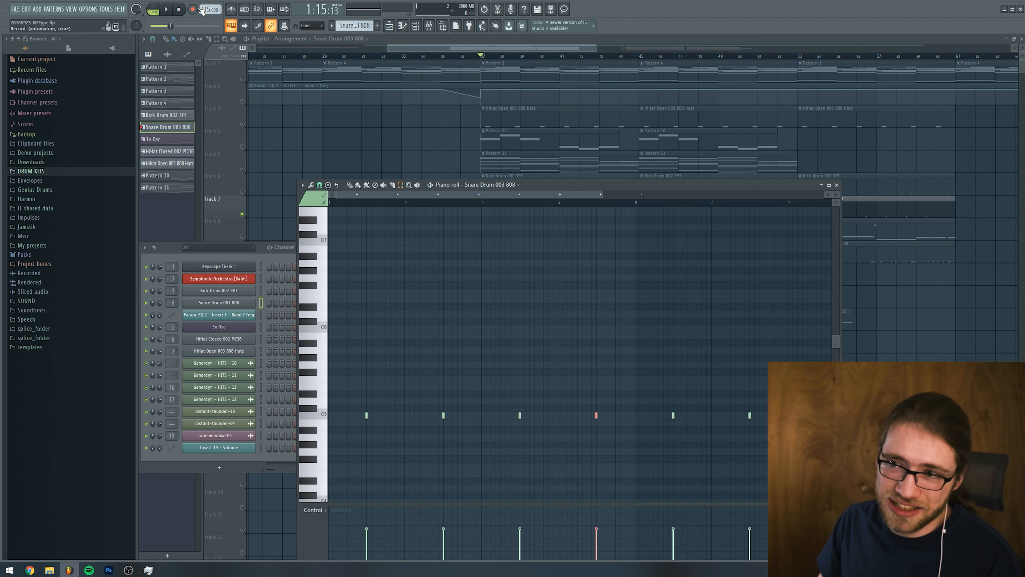
# Try replacing bar 1's beat 3 snare with hits on beats 2 and 4, and play it from bar 37 with all tracks on
pyautogui.click(349, 185)
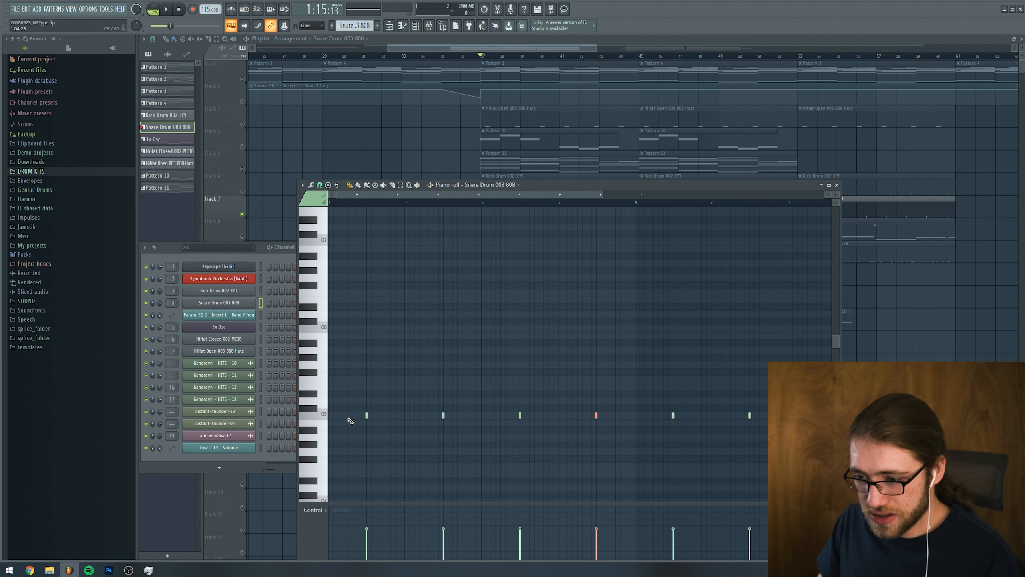
pyautogui.click(349, 418)
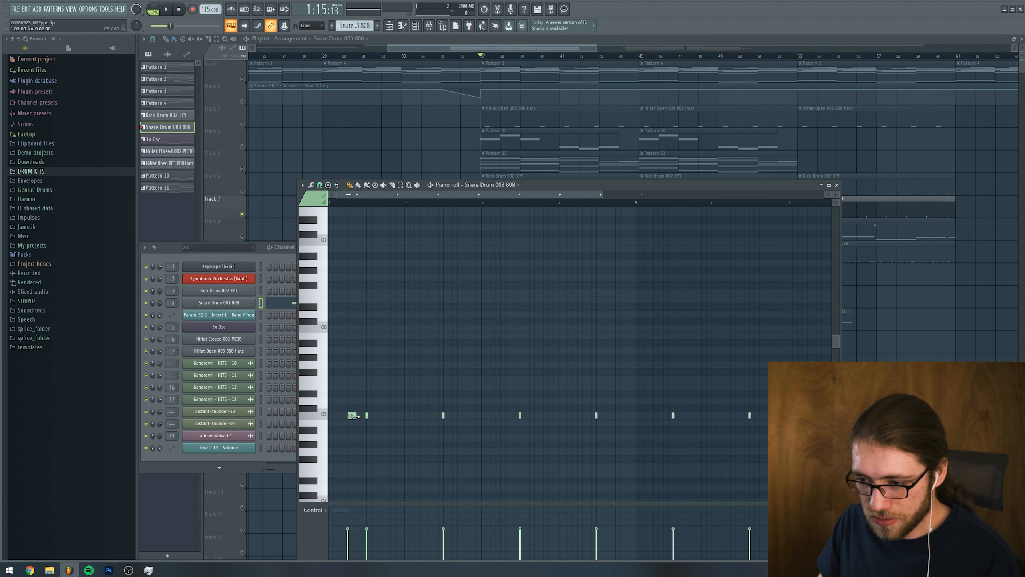
pyautogui.rightClick(367, 415)
pyautogui.click(388, 416)
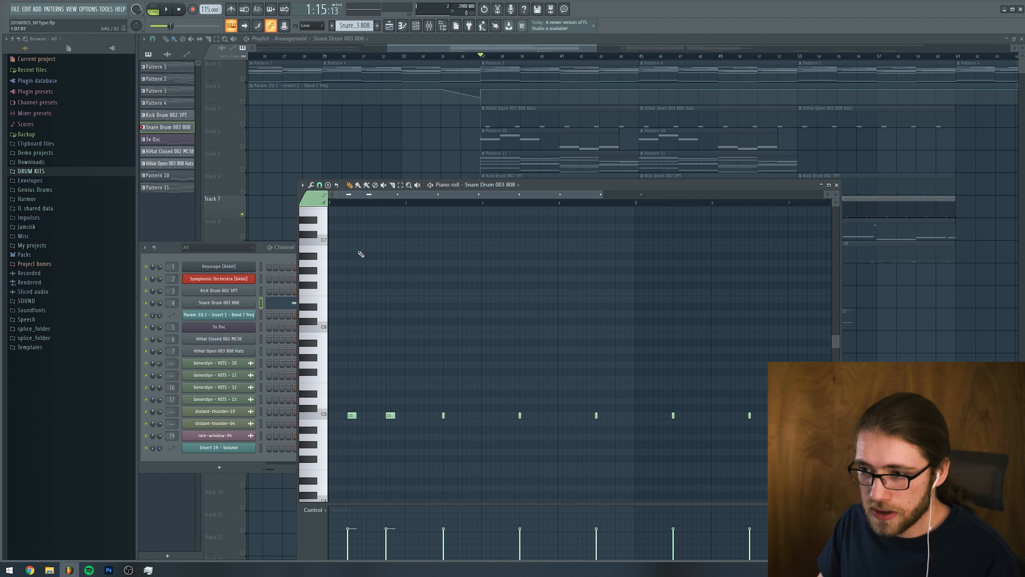
pyautogui.rightClick(243, 100)
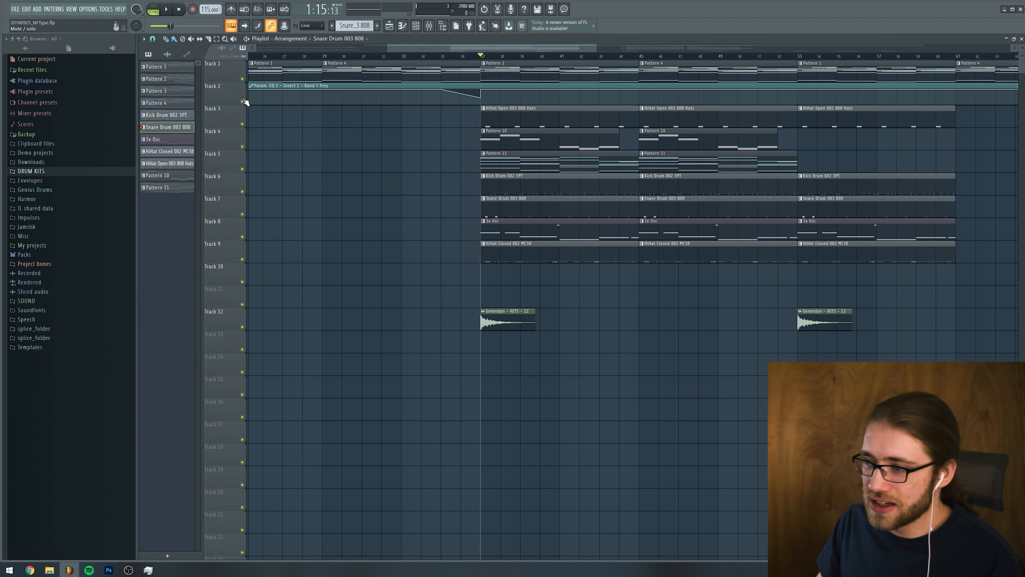
pyautogui.press('space')
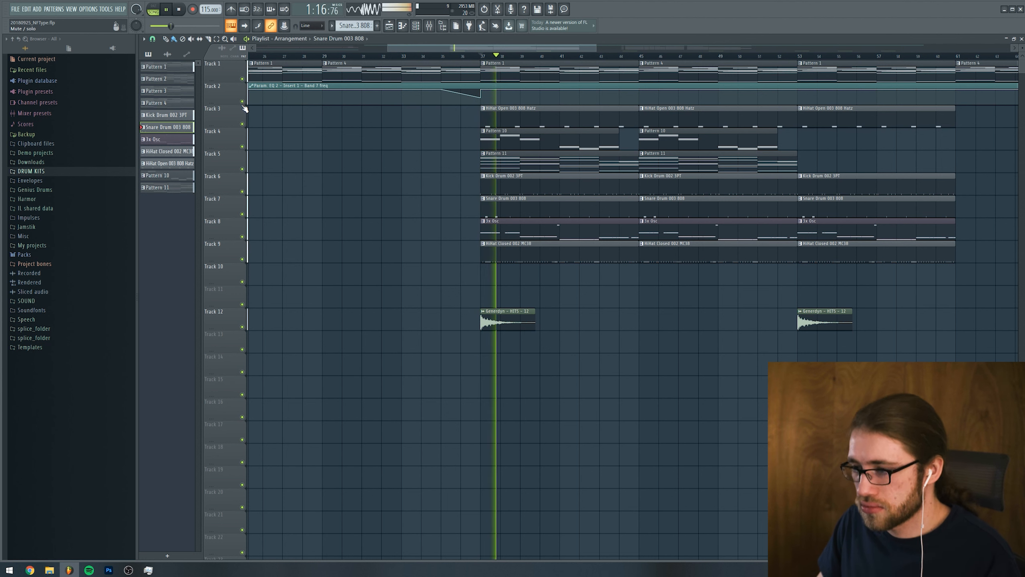
pyautogui.press('space')
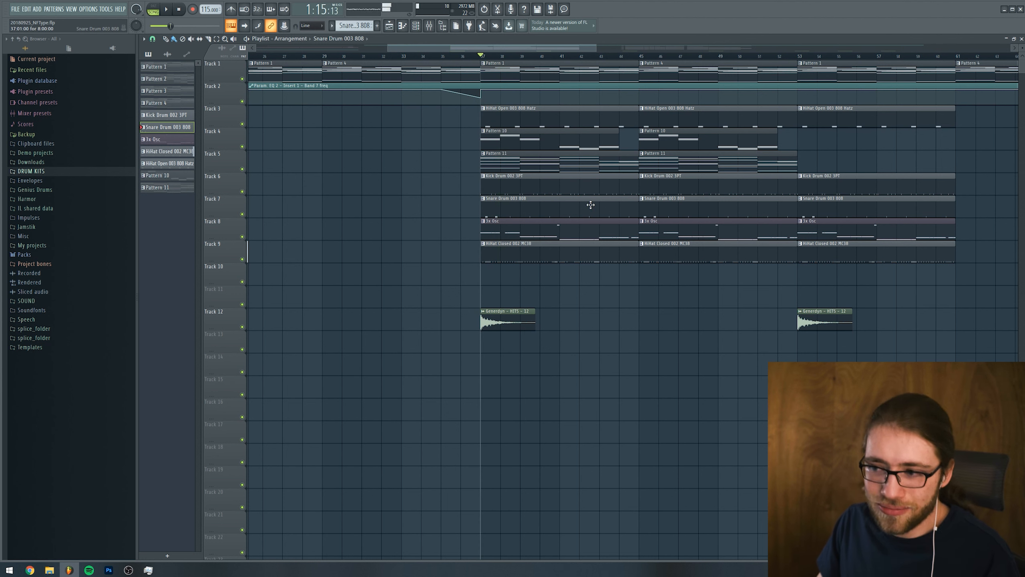
# Remove the trial snare hits on beats 2 and 4 of bar 1 and put the snare back on beat 3
pyautogui.doubleClick(508, 207)
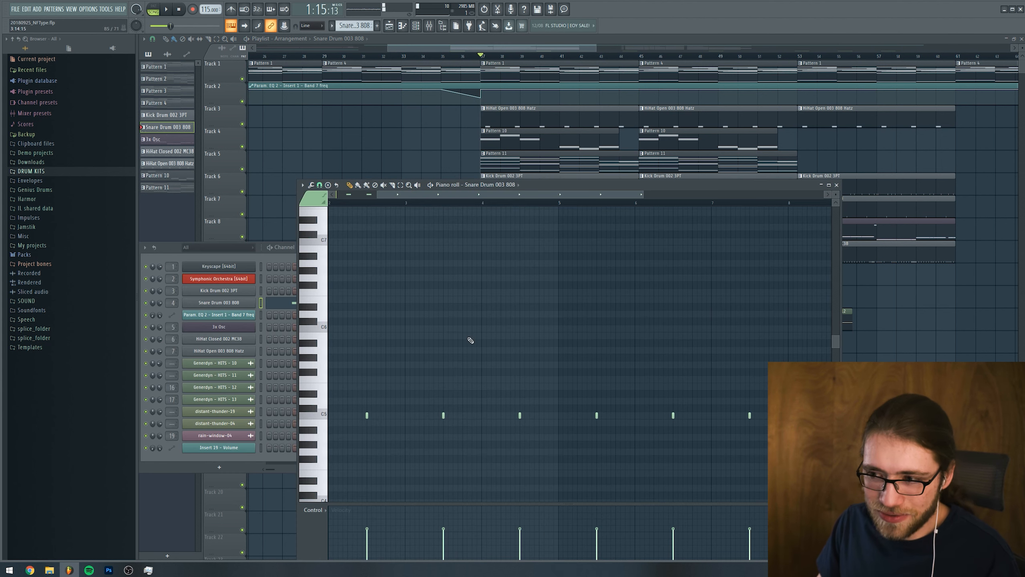
pyautogui.moveTo(452, 196); pyautogui.dragTo(404, 197)
pyautogui.rightClick(390, 416)
pyautogui.rightClick(352, 416)
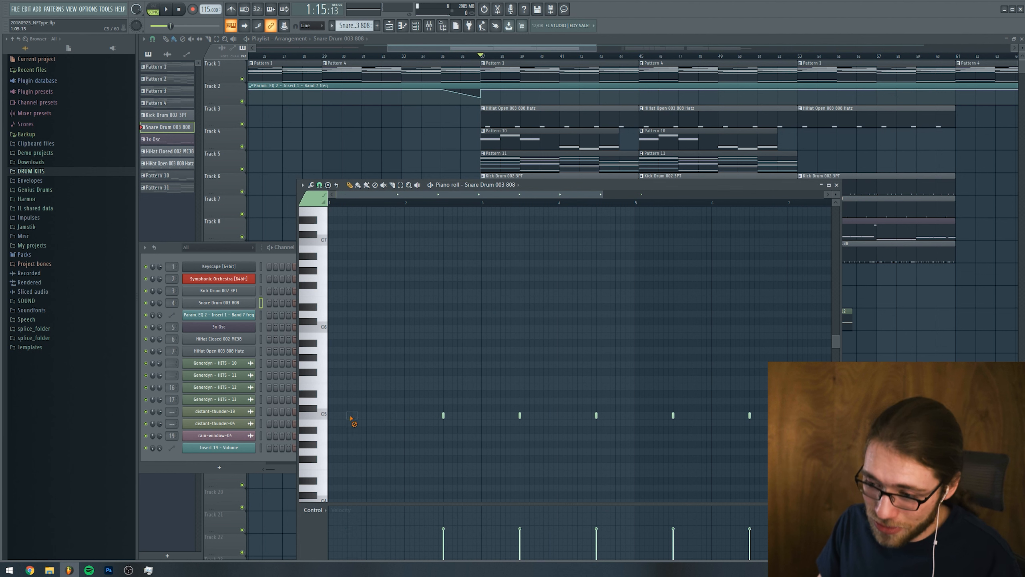
pyautogui.click(366, 415)
pyautogui.click(365, 416)
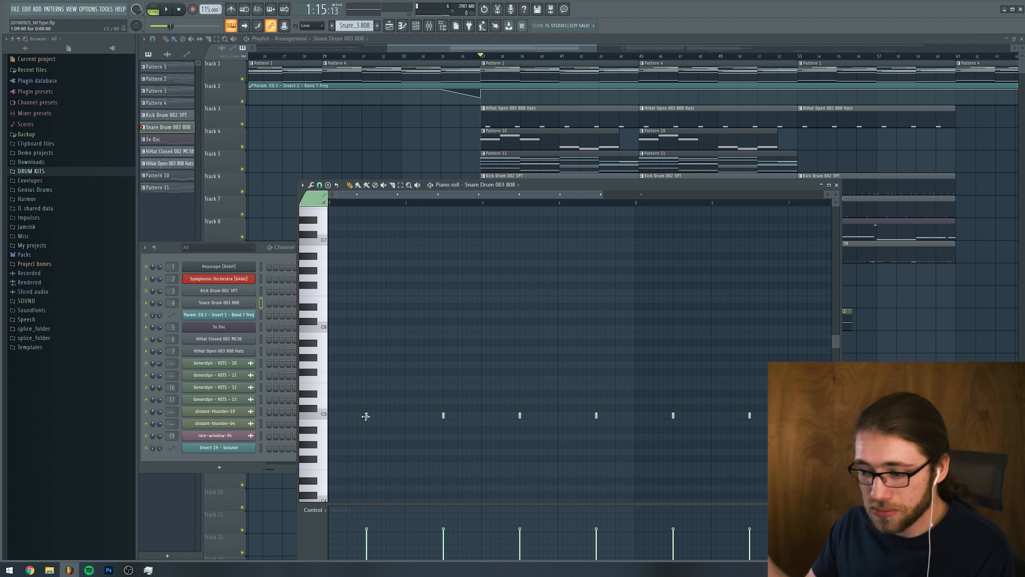
# Solo Track 3, review the HiHat Open 003 808 Hatz pattern and its channel's volume envelope, and return to the playlist
pyautogui.click(519, 45)
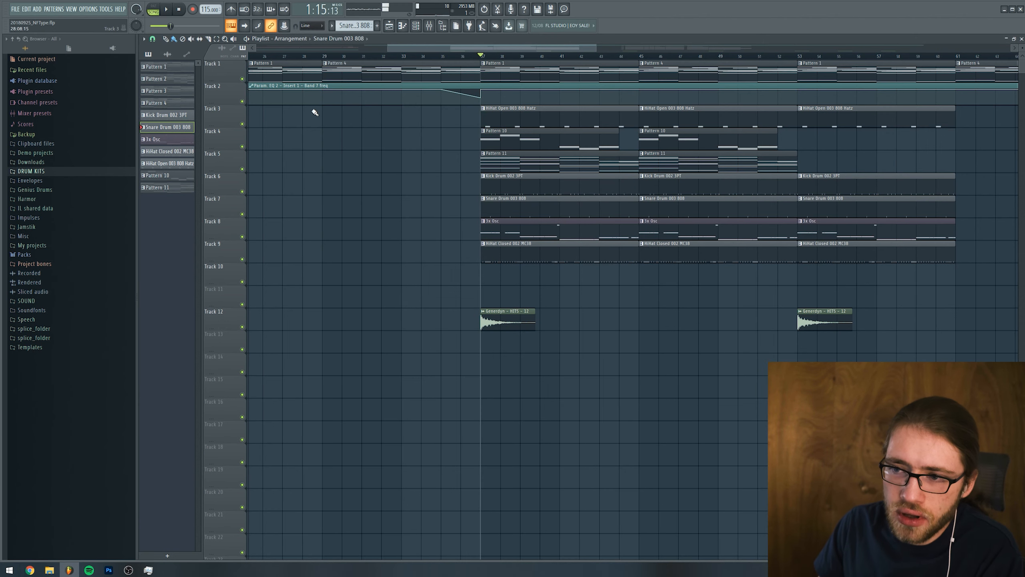
pyautogui.rightClick(243, 124)
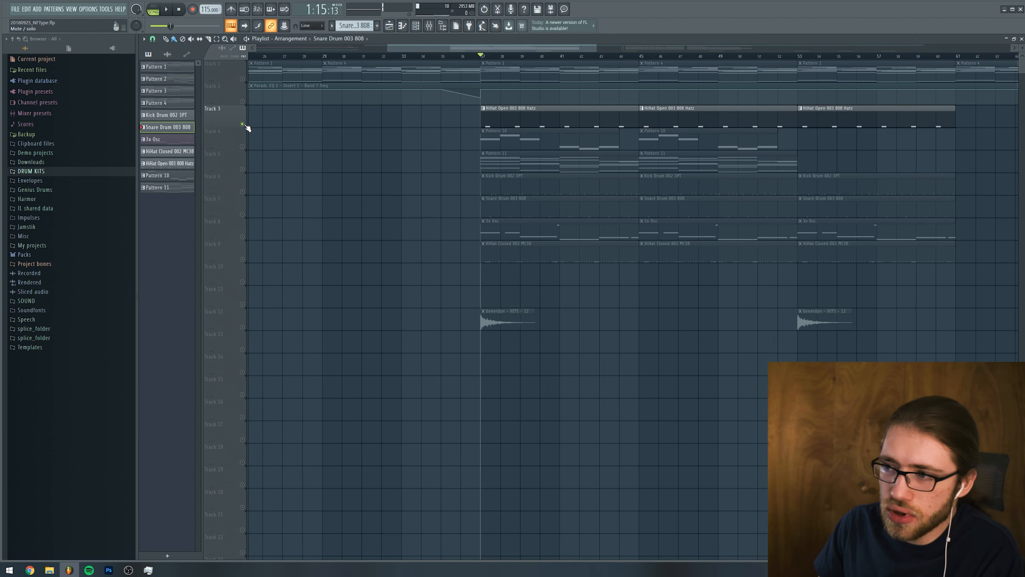
pyautogui.doubleClick(492, 124)
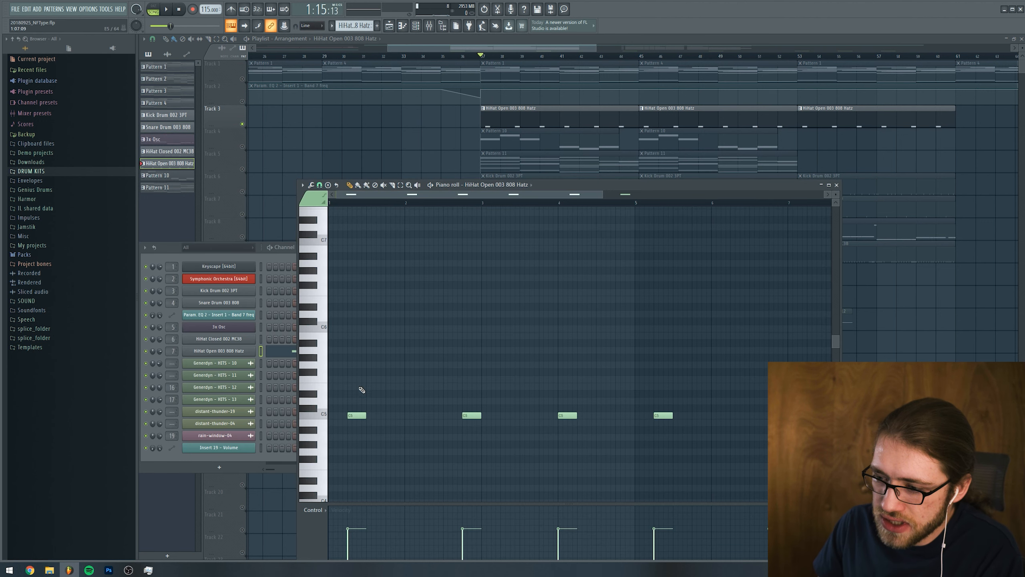
pyautogui.scroll(-2, 361, 389)
pyautogui.click(214, 351)
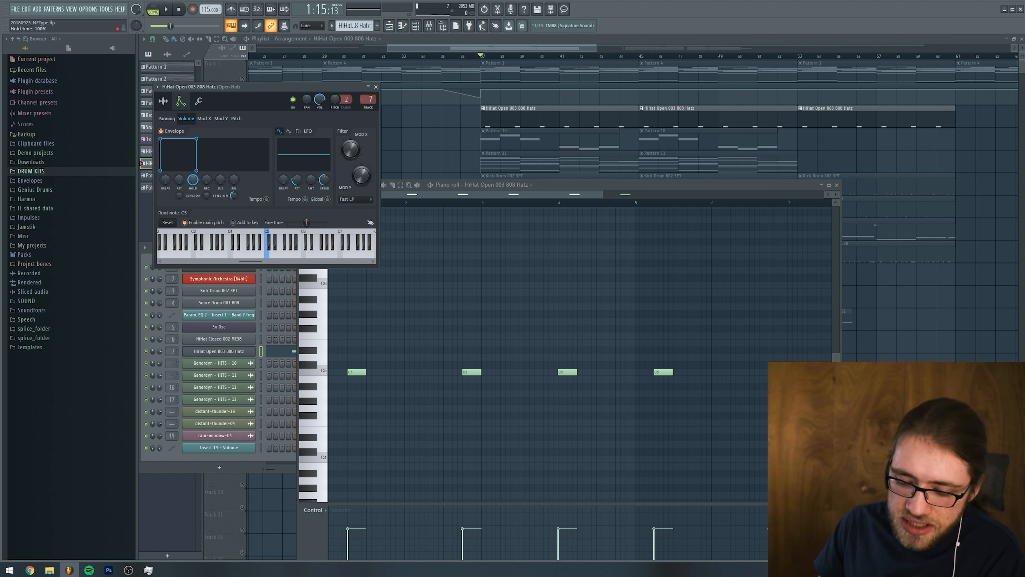
pyautogui.click(540, 194)
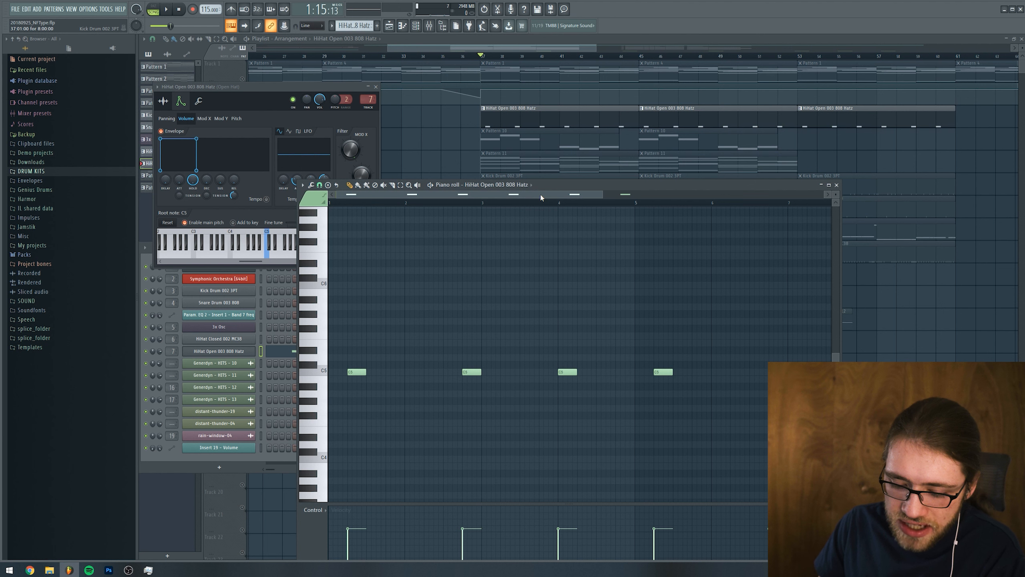
pyautogui.press('q')
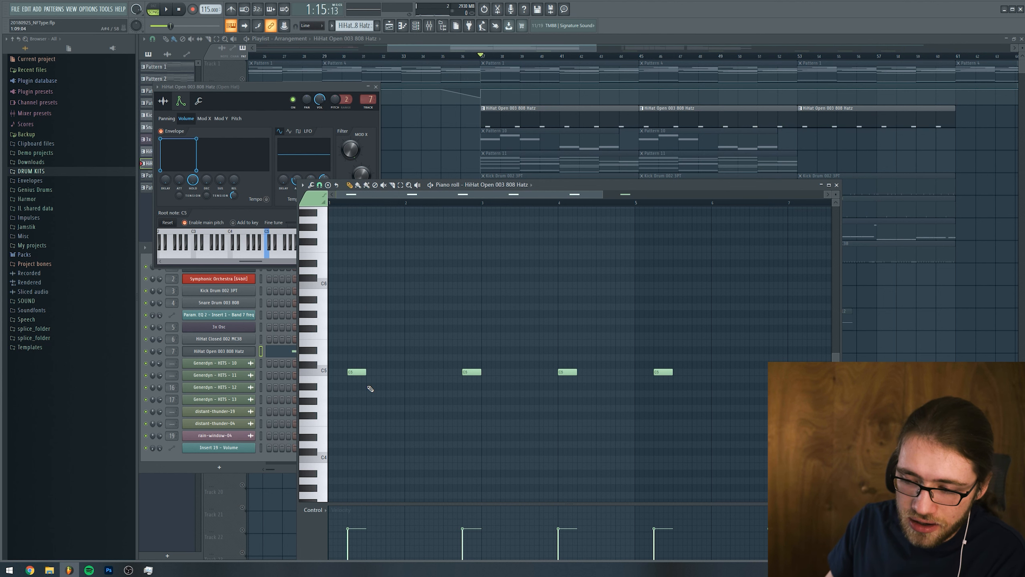
pyautogui.press('F12')
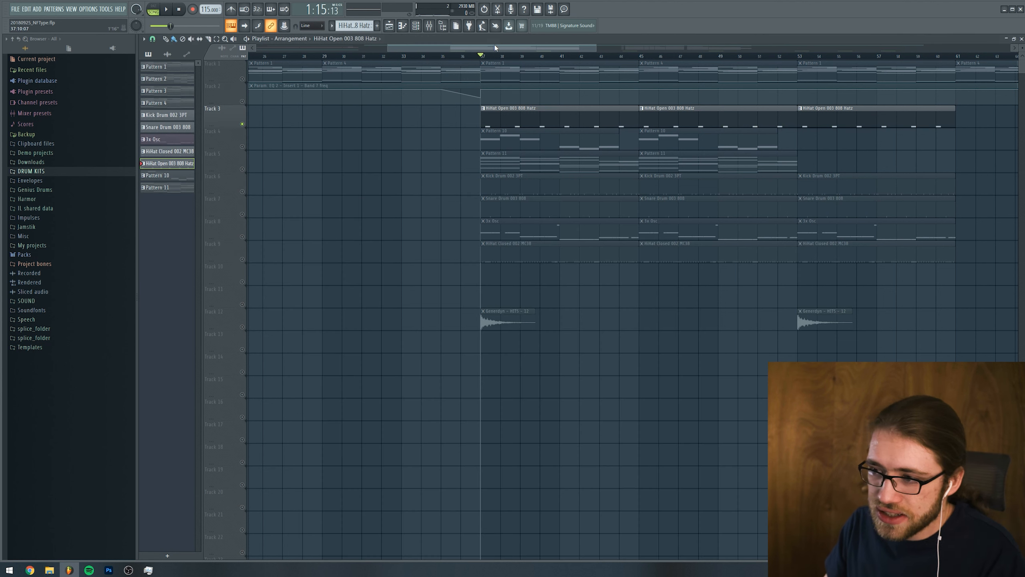
# Unmute the snare on Track 7 alongside the soloed open hi-hat and listen to both from bar 37 and from bar 38
pyautogui.click(243, 214)
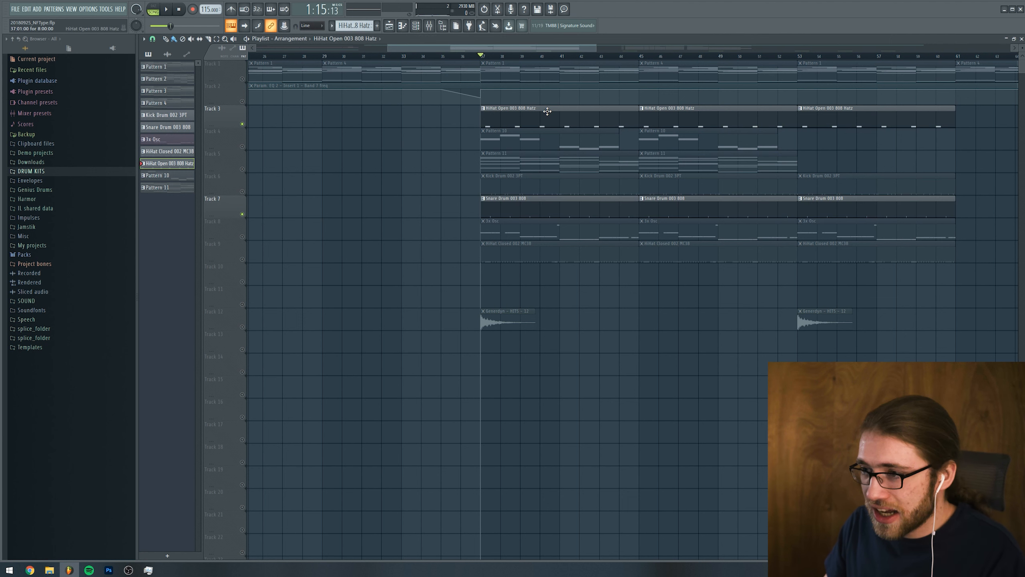
pyautogui.press('space')
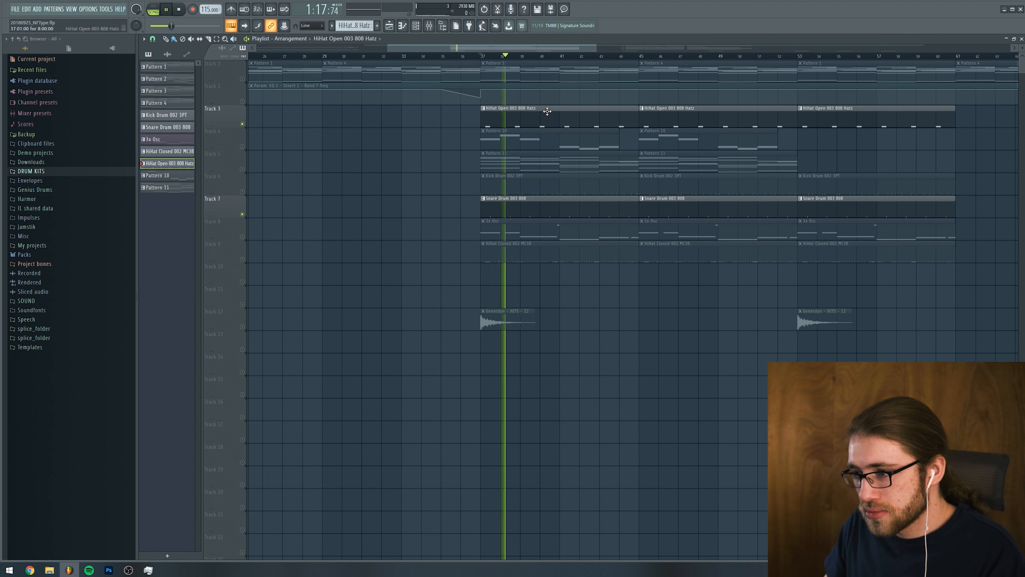
pyautogui.press('space')
pyautogui.press('space')
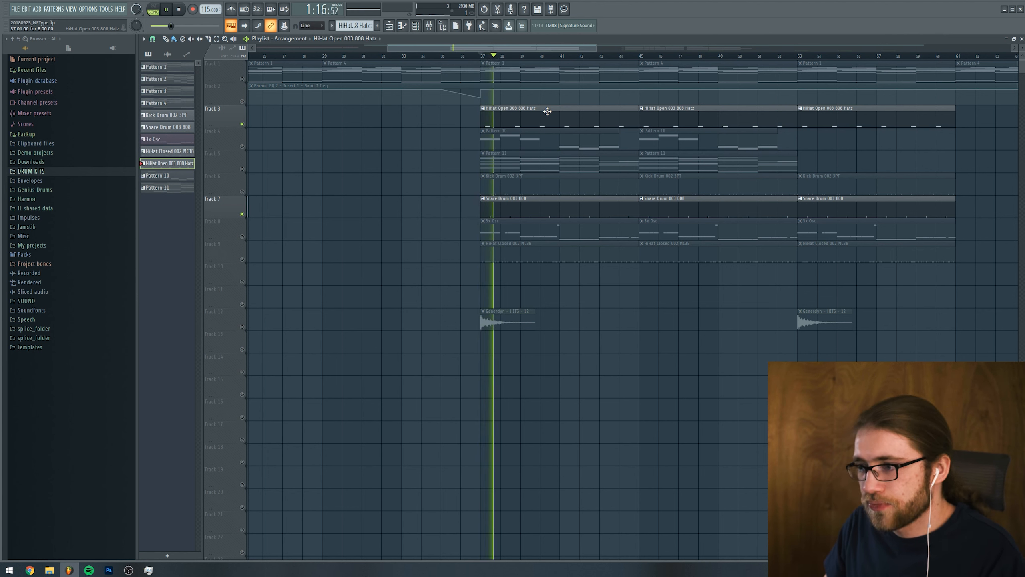
pyautogui.press('space')
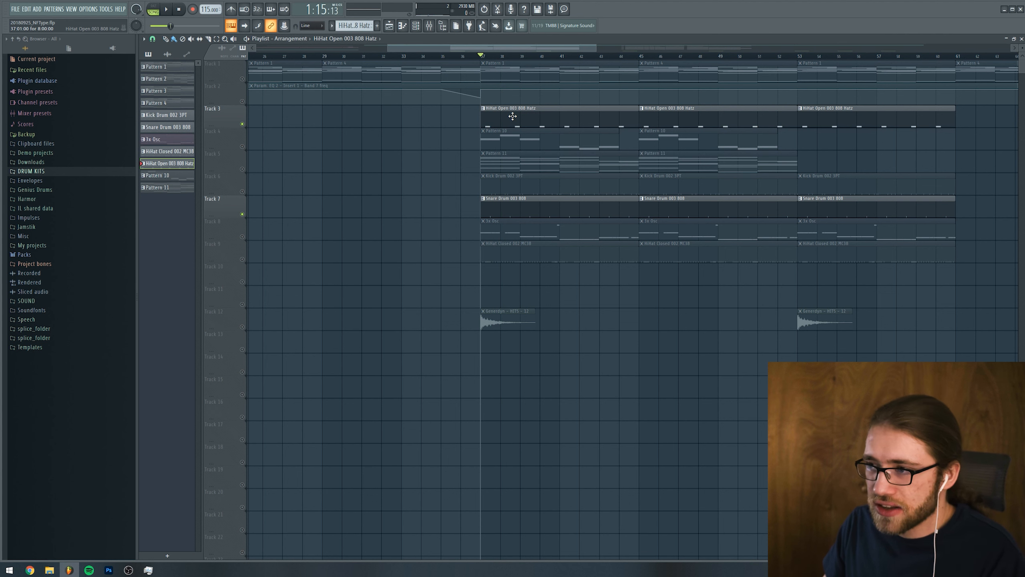
pyautogui.press('space')
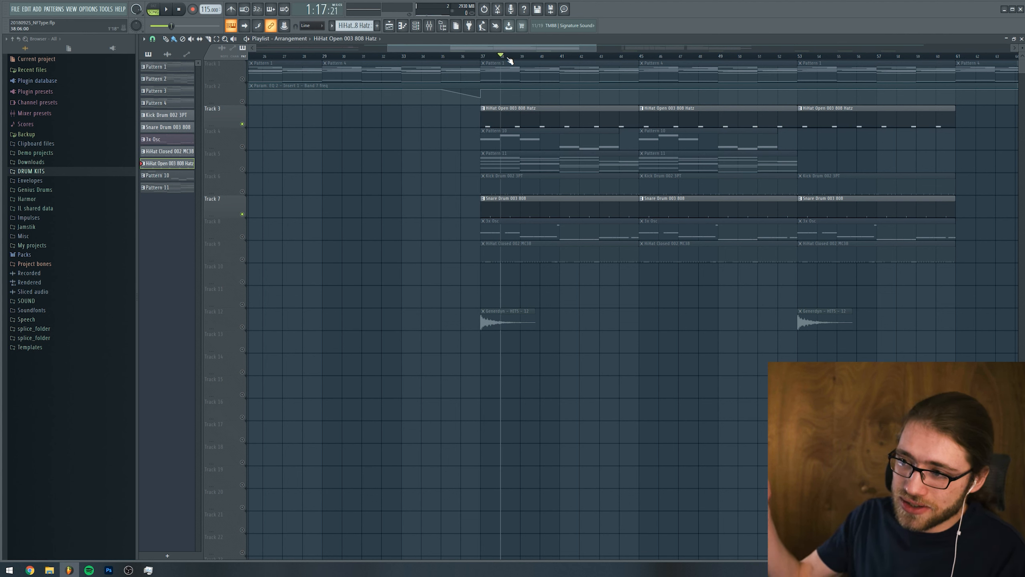
pyautogui.press('space')
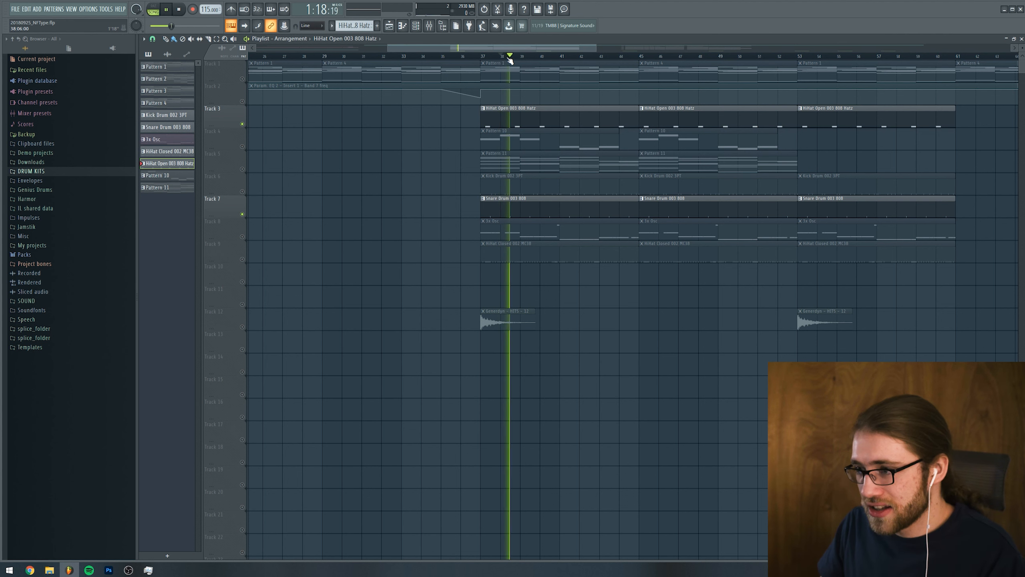
pyautogui.click(508, 57)
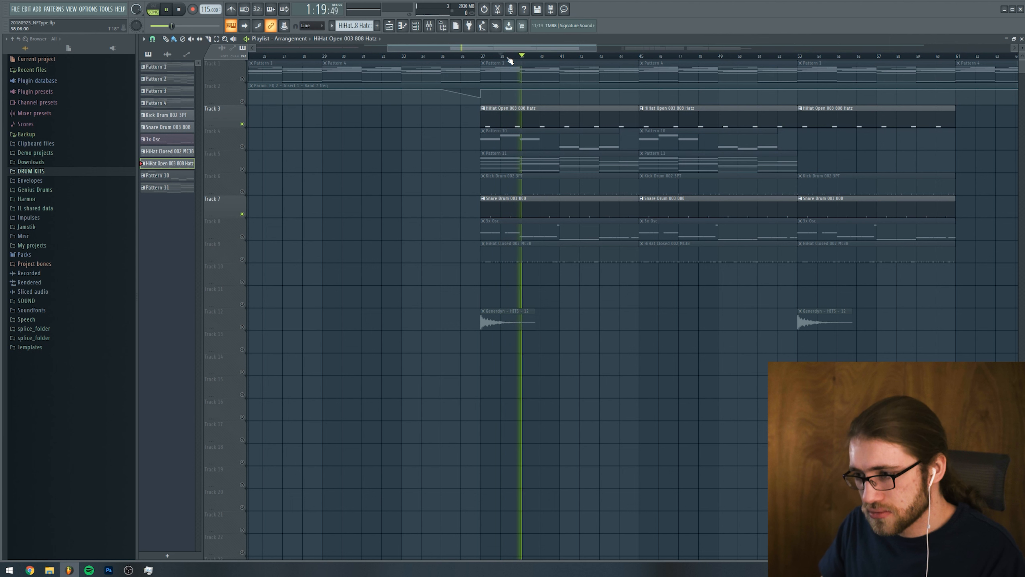
pyautogui.press('space')
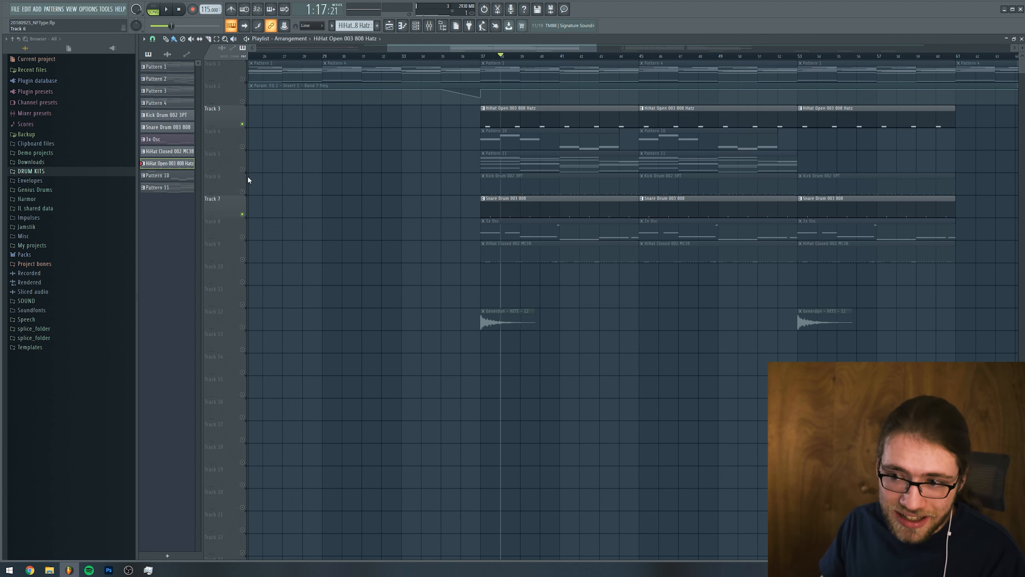
# Unmute the kick on Track 6 alongside the open hi-hat and snare, and listen from bar 38 and from bar 37
pyautogui.click(242, 192)
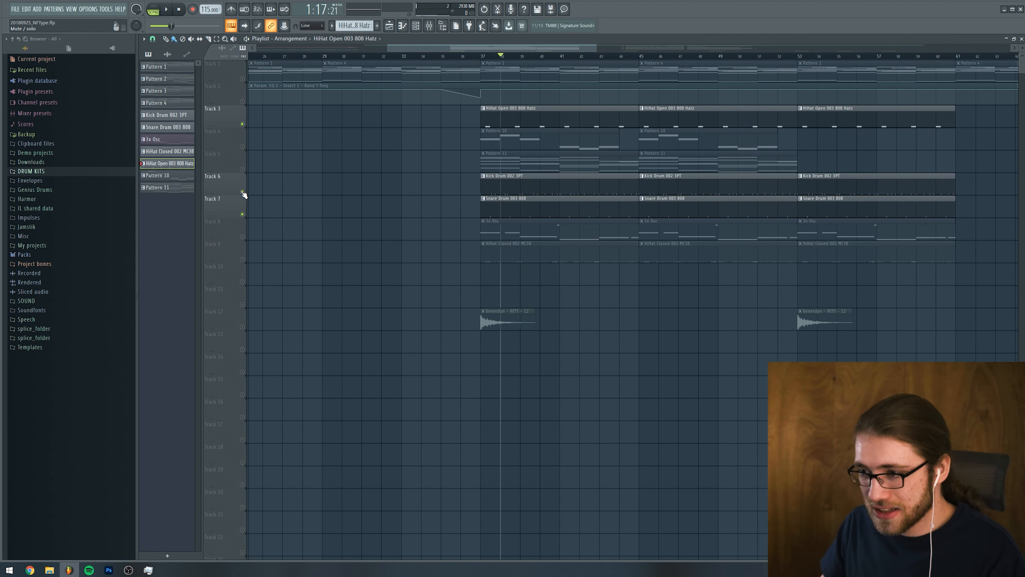
pyautogui.press('space')
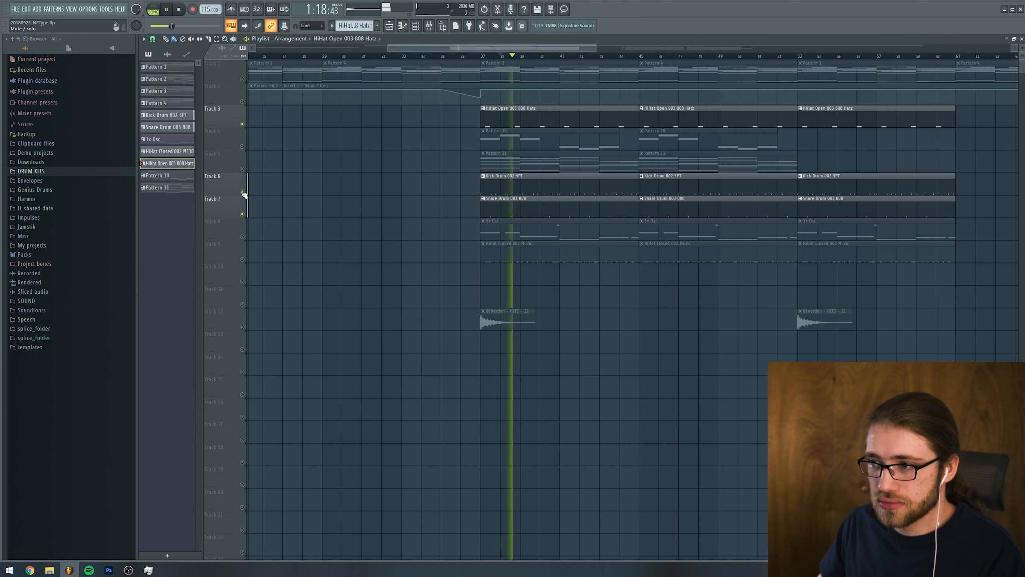
pyautogui.press('space')
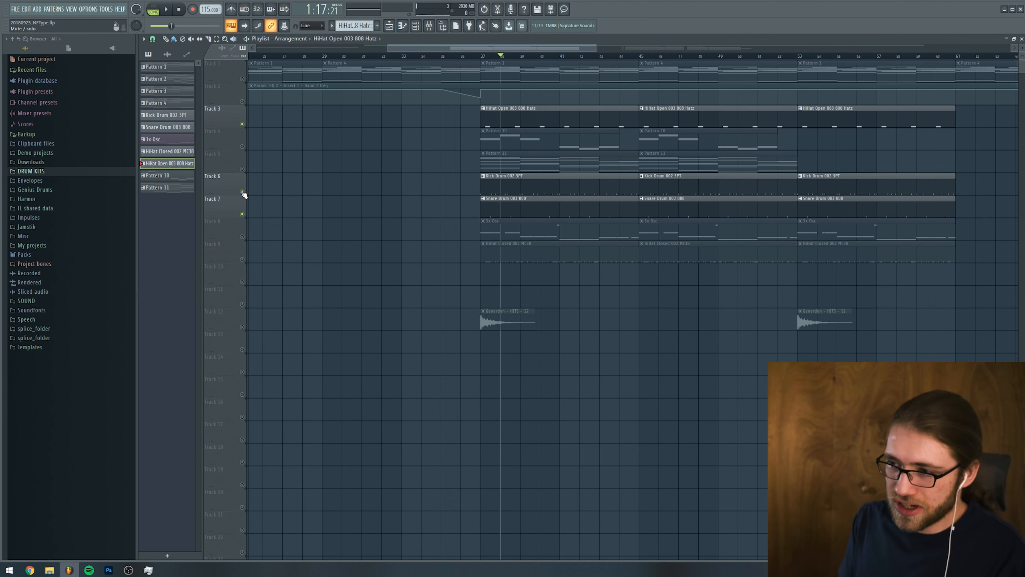
pyautogui.click(483, 58)
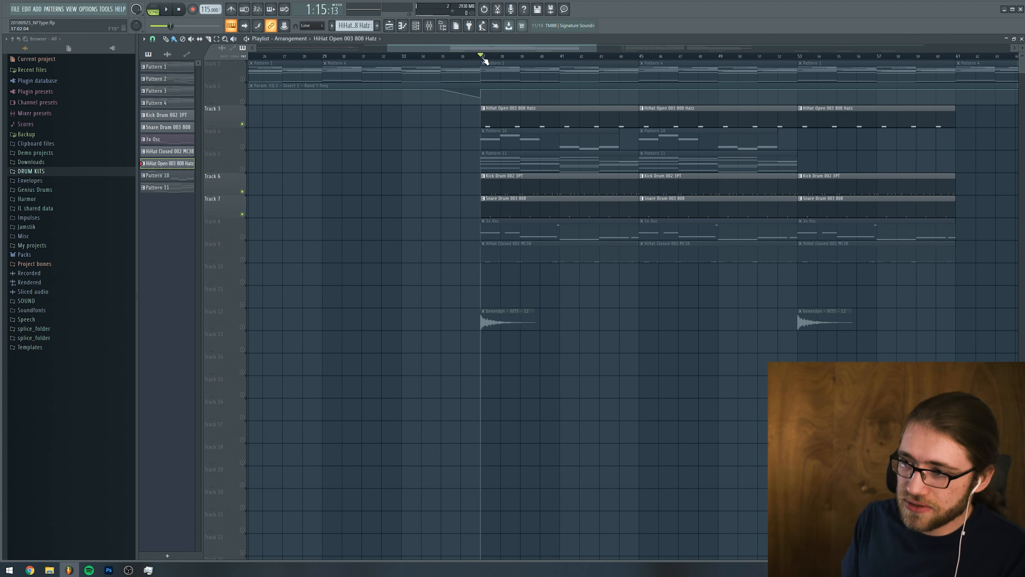
pyautogui.press('space')
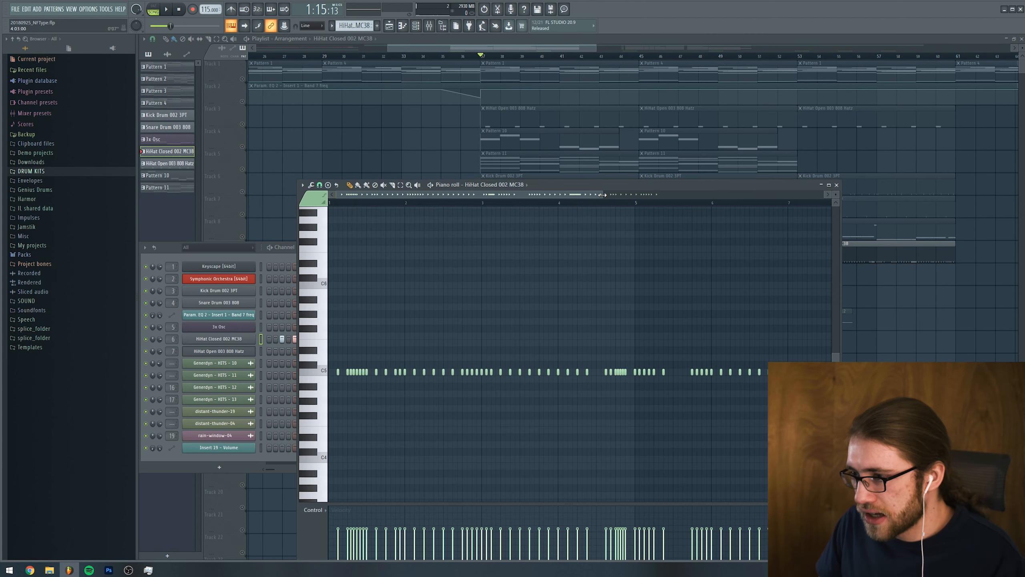
# Play the HiHat Closed 002 MC38 pattern from bar 37 with its piano roll open, and review all eight bars
pyautogui.moveTo(603, 195); pyautogui.dragTo(557, 222)
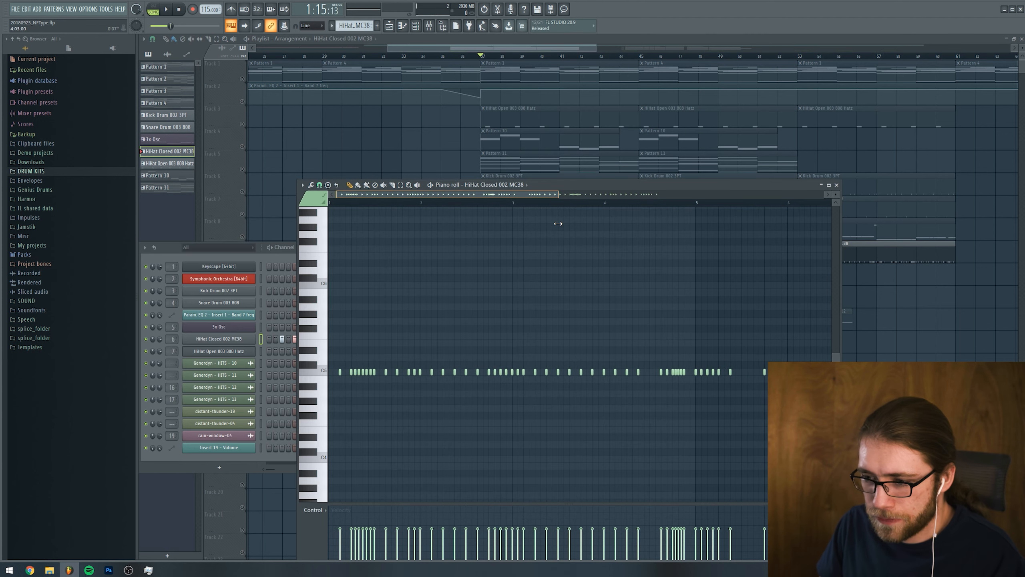
pyautogui.press('space')
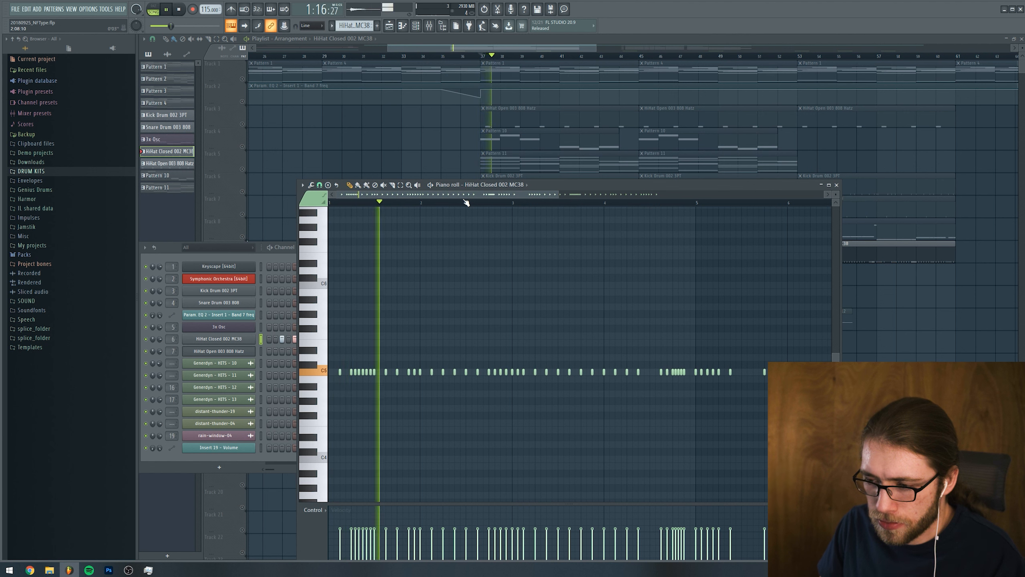
pyautogui.press('space')
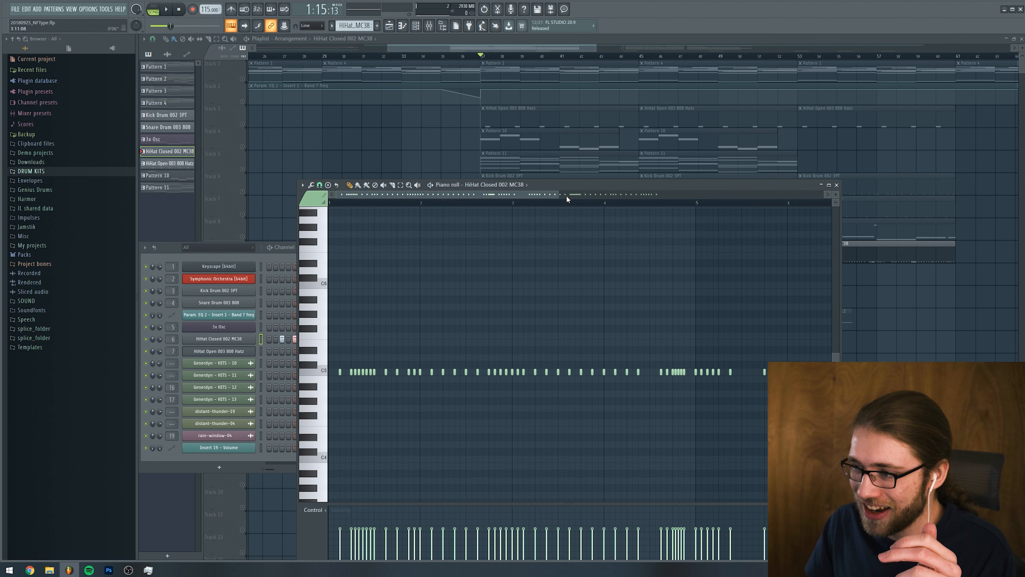
pyautogui.scroll(-2, 565, 196)
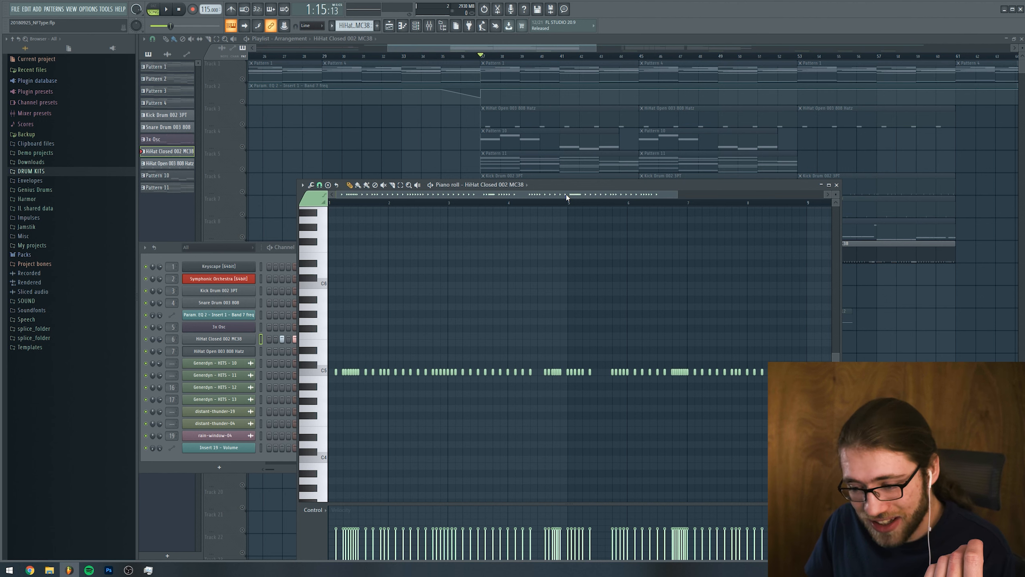
pyautogui.moveTo(567, 192); pyautogui.dragTo(555, 115)
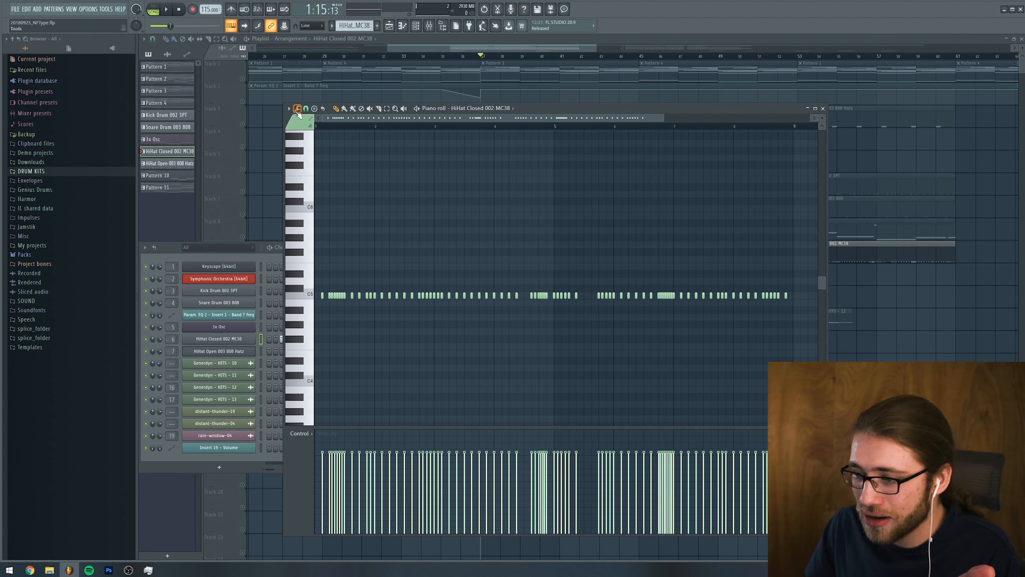
# Open the randomizer on the closed hi-hat notes, dismiss it without applying, and play the pattern with its original velocities
pyautogui.click(298, 113)
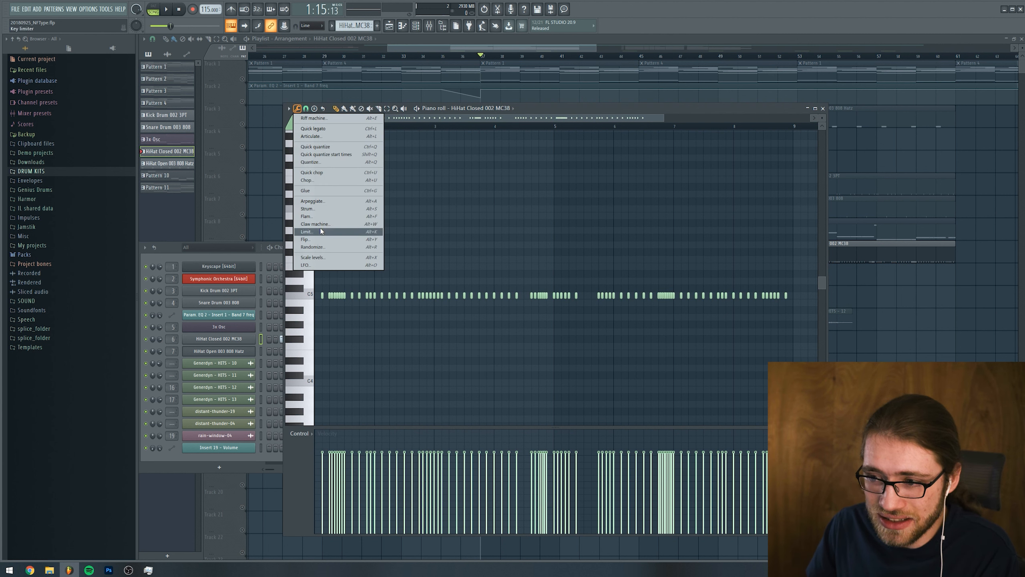
pyautogui.click(323, 247)
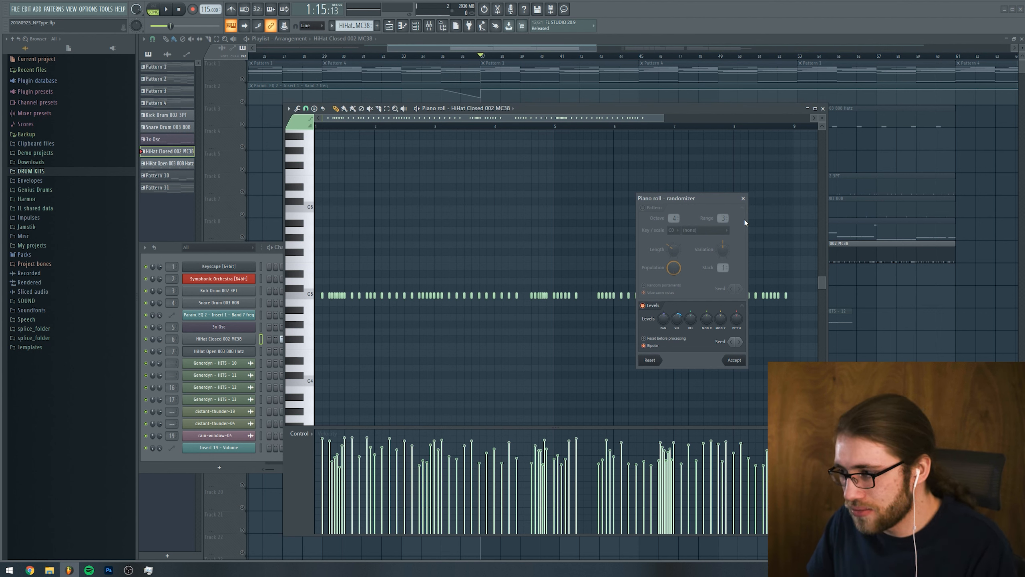
pyautogui.click(743, 198)
pyautogui.press('space')
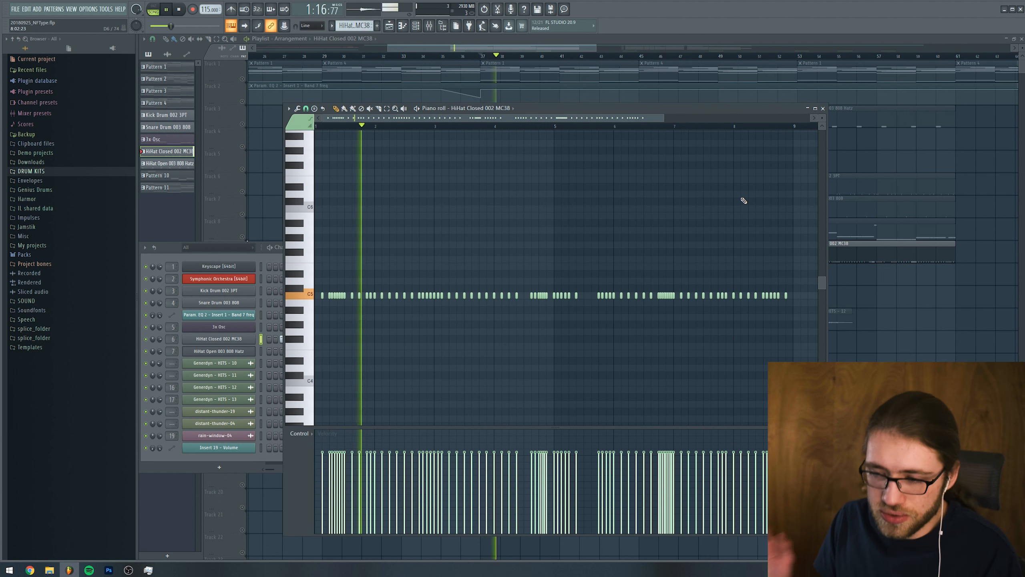
pyautogui.press('space')
# Try randomizing the note levels of the closed hi-hat pattern, listen to it, and undo the randomization
pyautogui.click(297, 108)
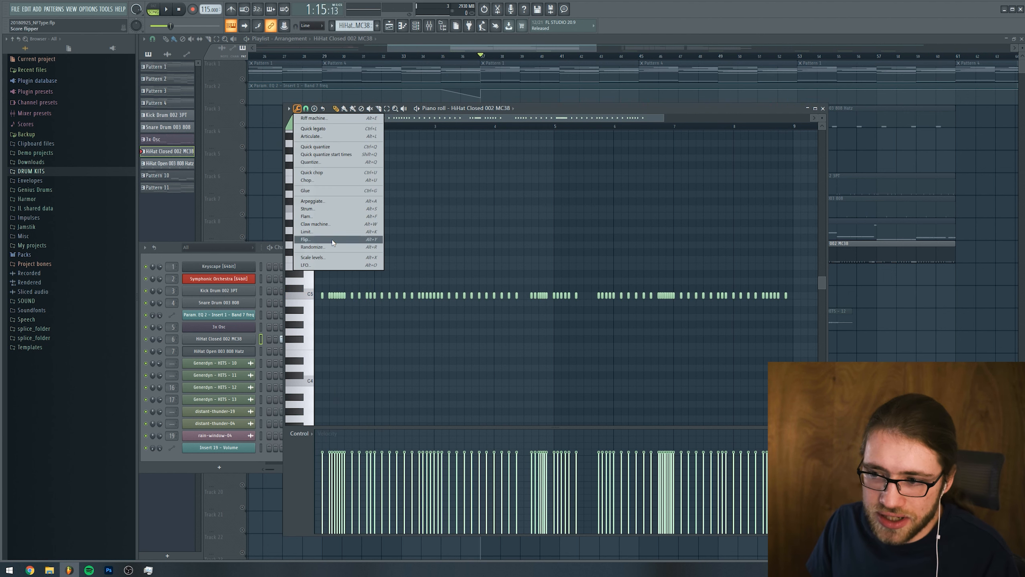
pyautogui.click(333, 247)
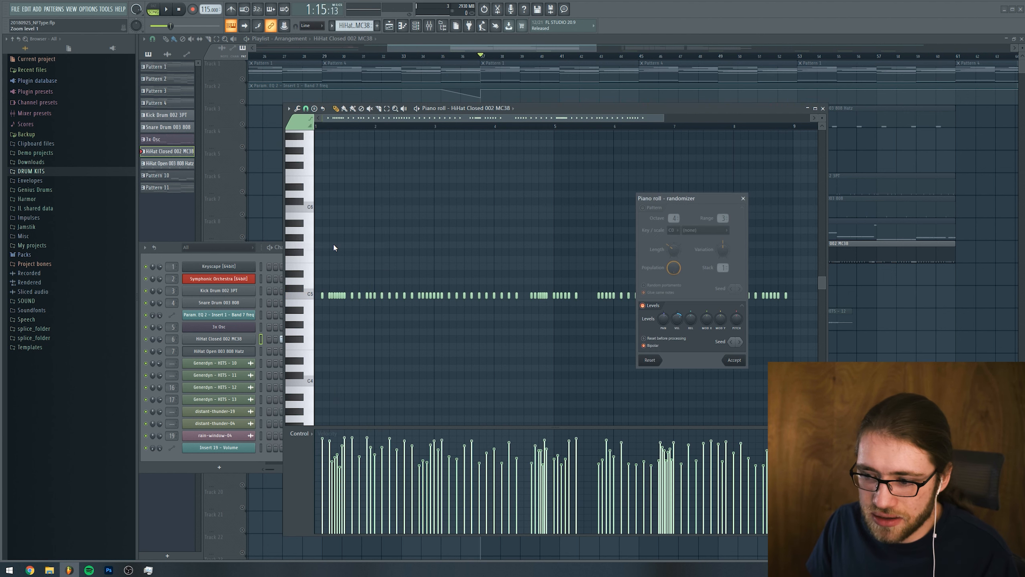
pyautogui.click(734, 359)
pyautogui.press('space')
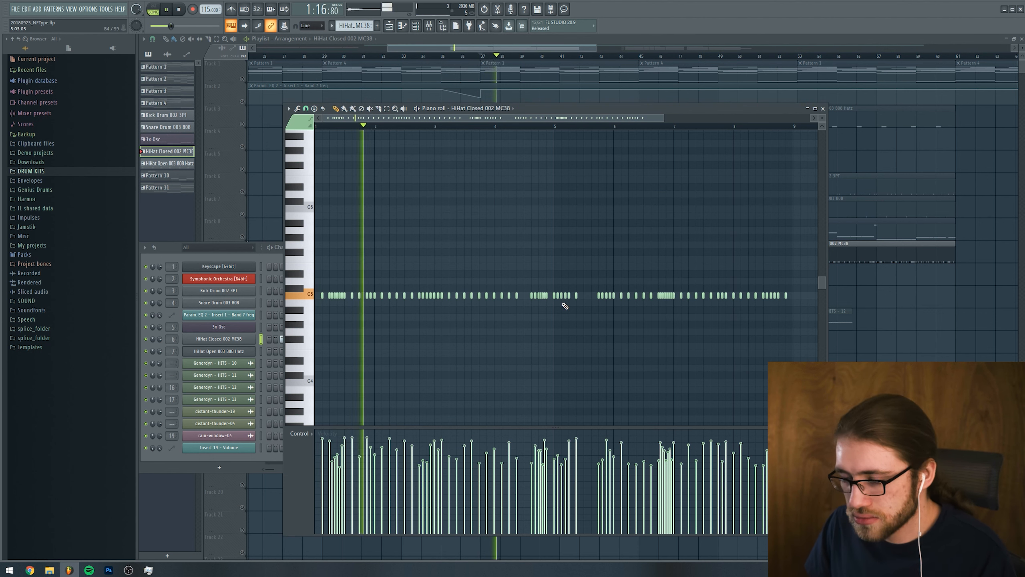
pyautogui.press('space')
pyautogui.hotkey('ctrl', 'z')
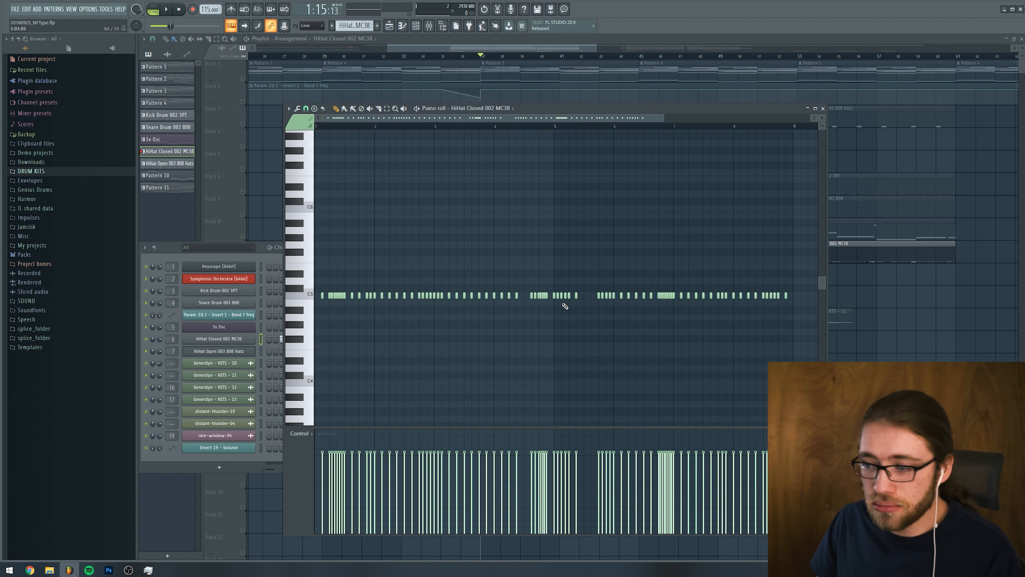
# Isolate the 3x Osc on Track 8 with the kick on Track 6, and examine the bass notes of bars 5–6 and 7–8
pyautogui.press('F12')
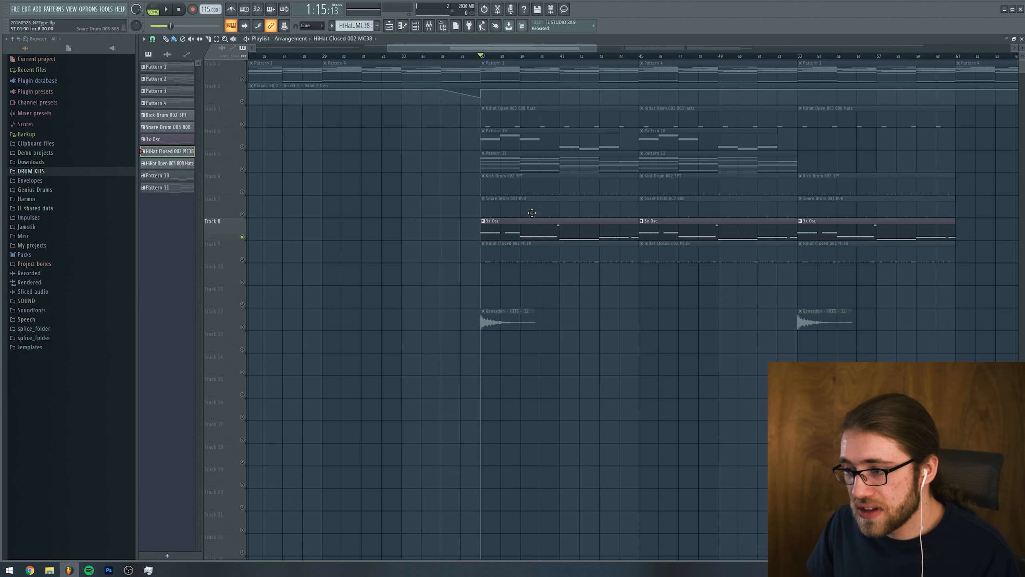
pyautogui.click(243, 192)
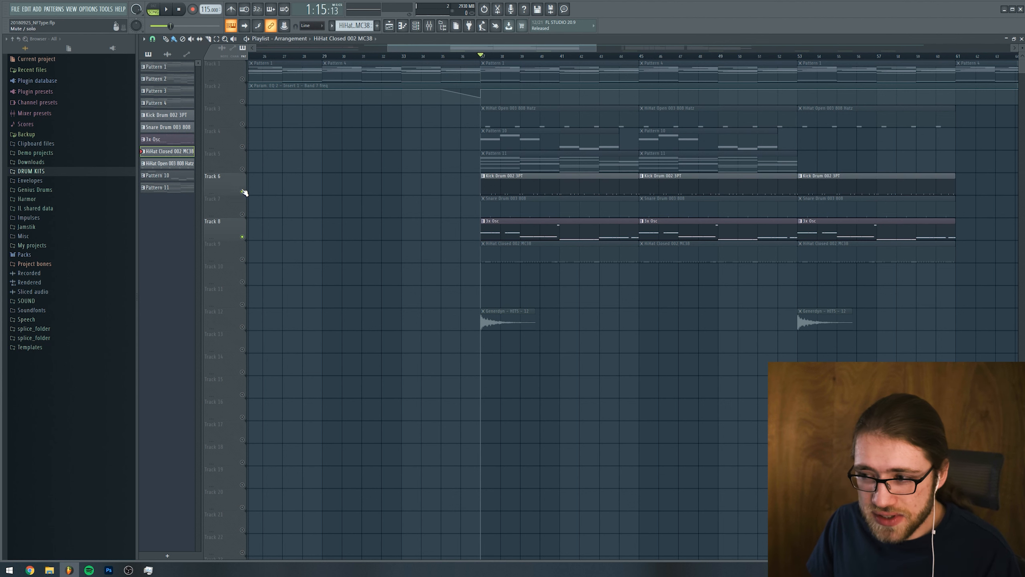
pyautogui.doubleClick(580, 225)
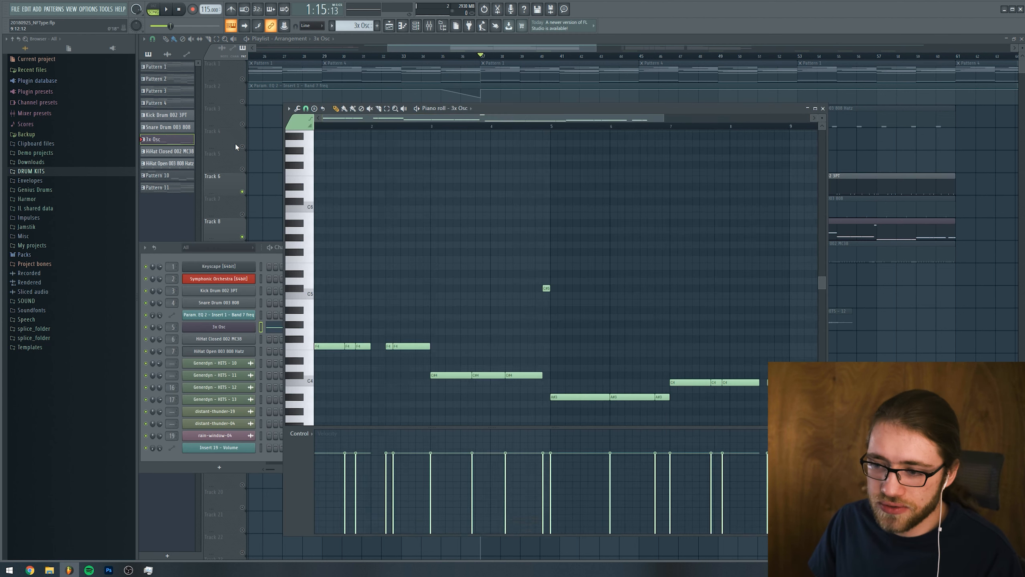
pyautogui.scroll(-2, 408, 321)
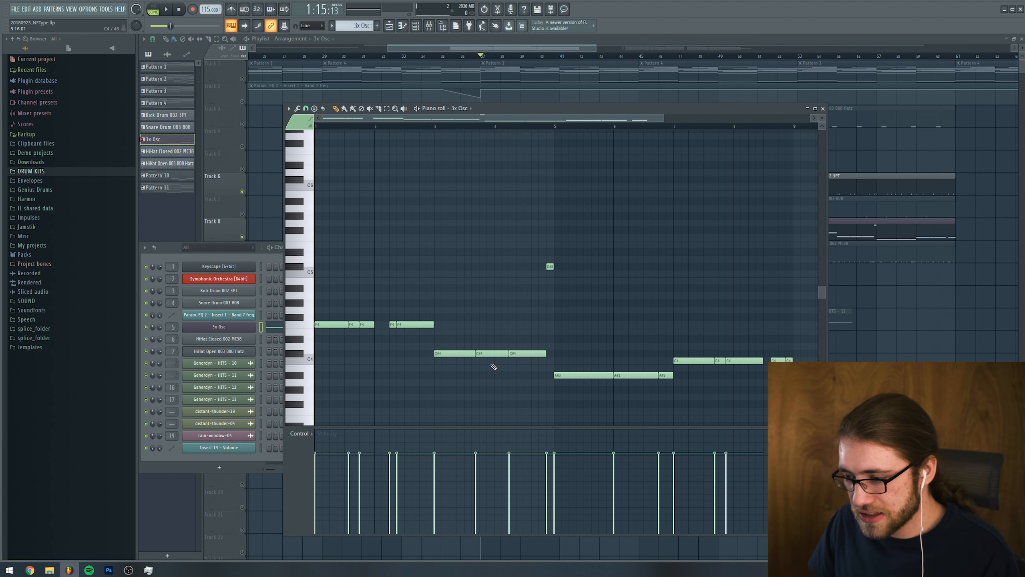
pyautogui.scroll(-1, 587, 373)
pyautogui.click(387, 108)
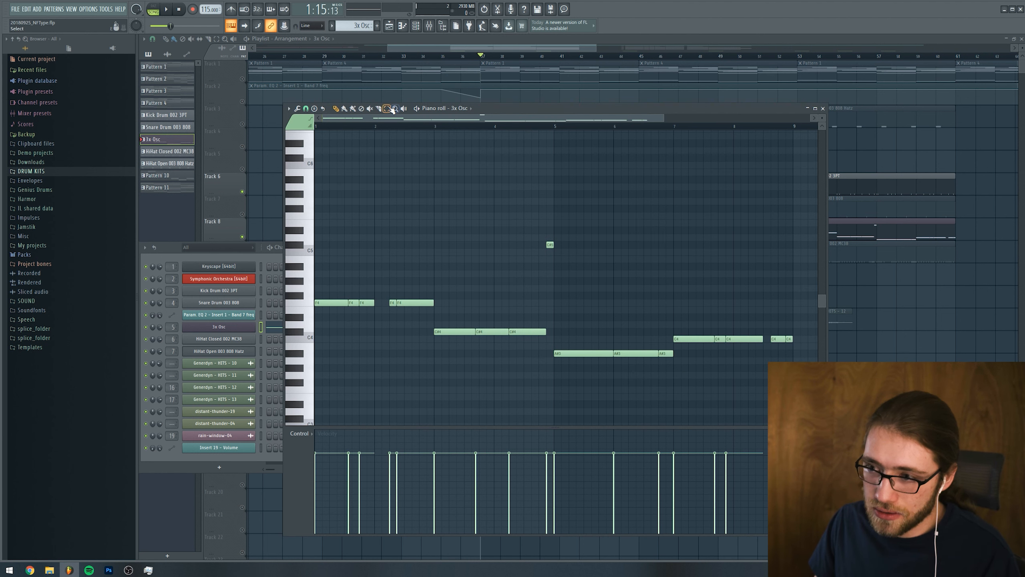
pyautogui.moveTo(562, 298); pyautogui.dragTo(668, 361)
pyautogui.moveTo(679, 304); pyautogui.dragTo(792, 379)
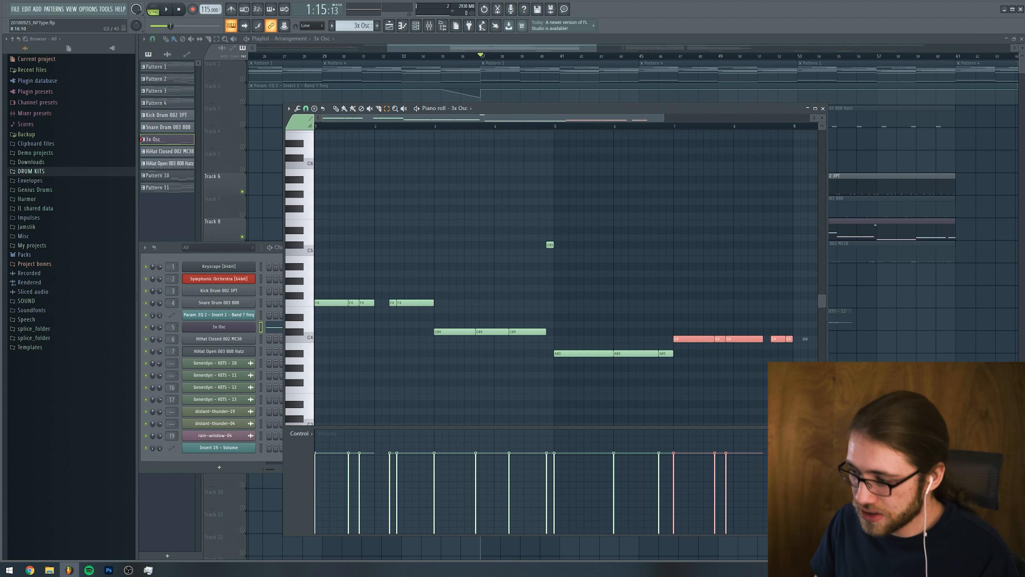
pyautogui.click(674, 303)
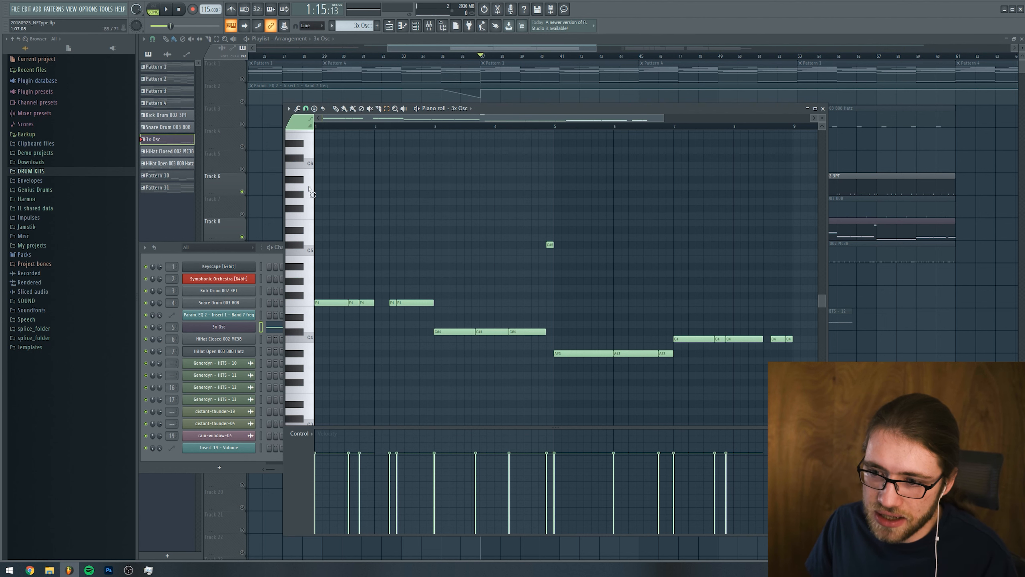
# Return to the playlist, open the Symphonic Orchestra strings instrument, and close it again
pyautogui.click(550, 48)
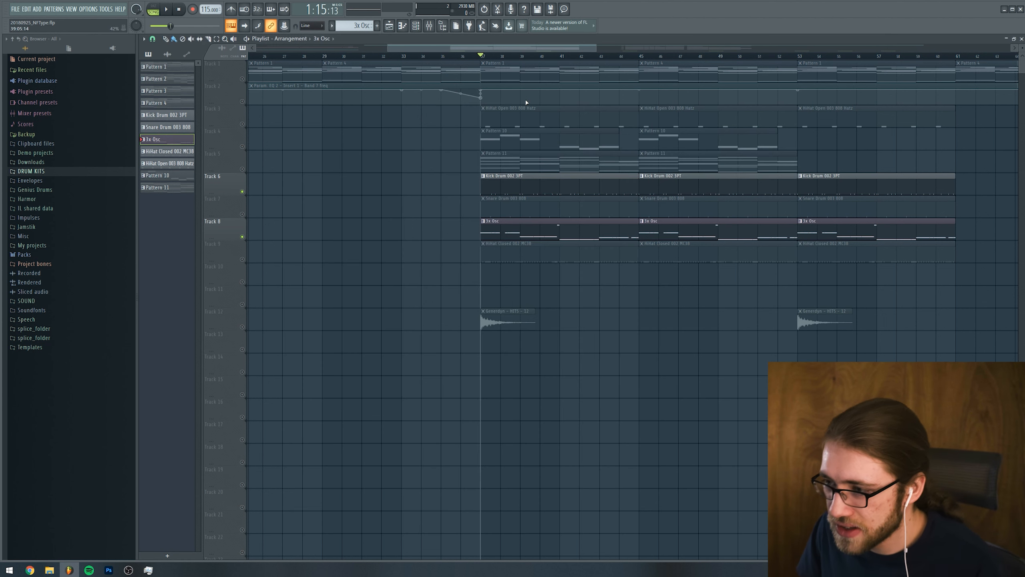
pyautogui.doubleClick(648, 138)
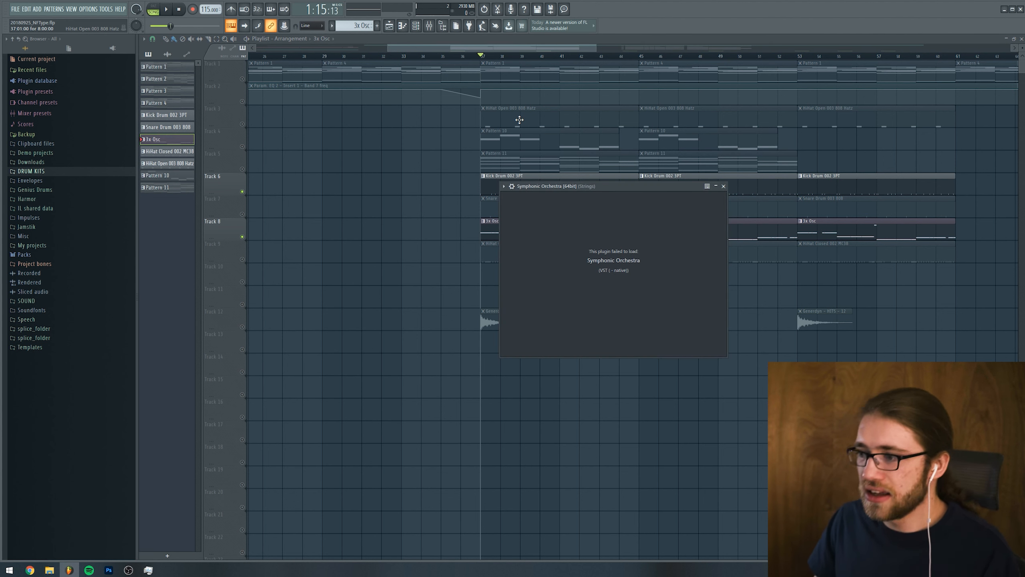
pyautogui.click(565, 52)
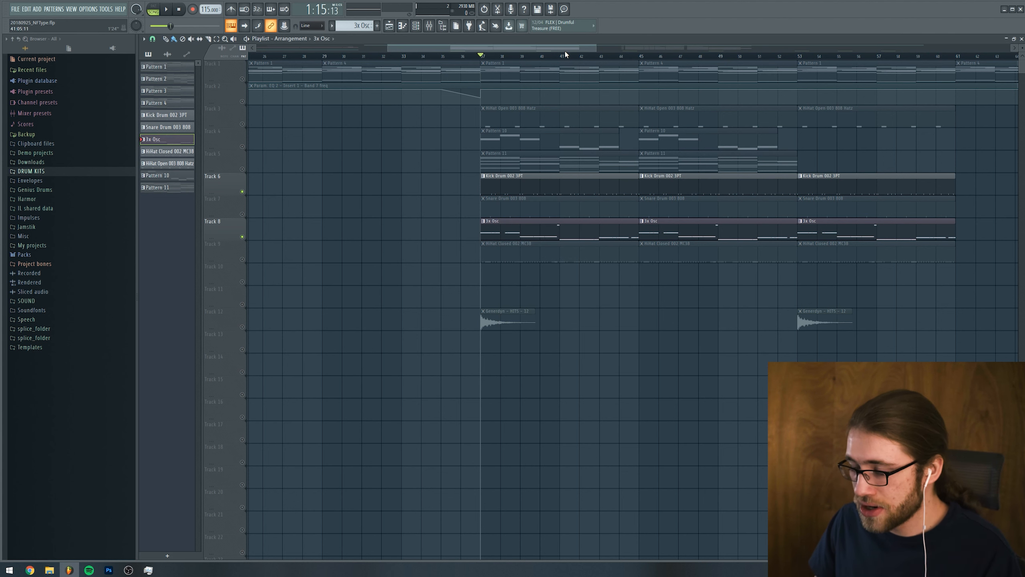
# Reopen the 3x Osc bass pattern and play it together with the kick from bar 37
pyautogui.doubleClick(551, 229)
pyautogui.hscroll(-3, 474, 130)
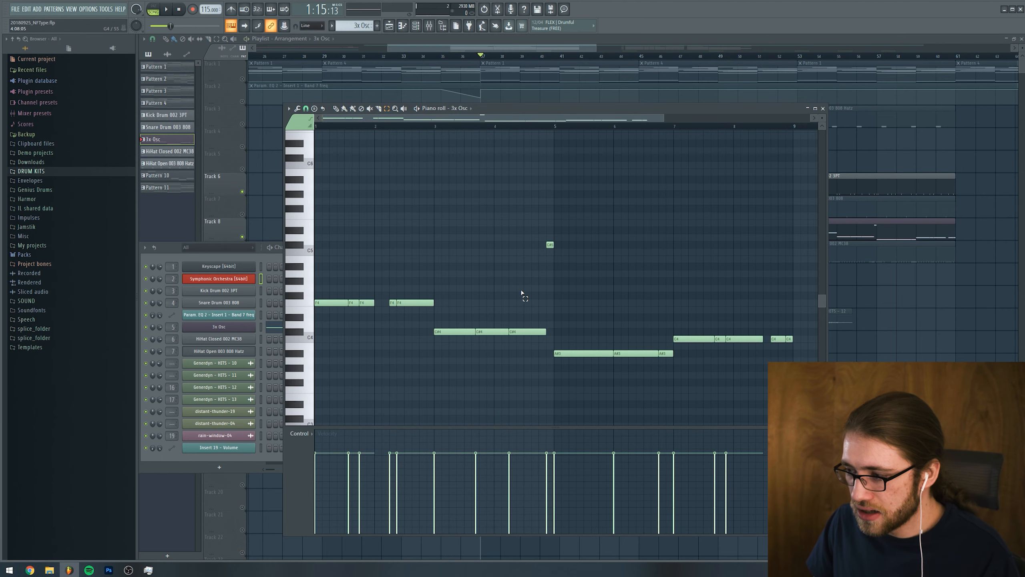
pyautogui.press('space')
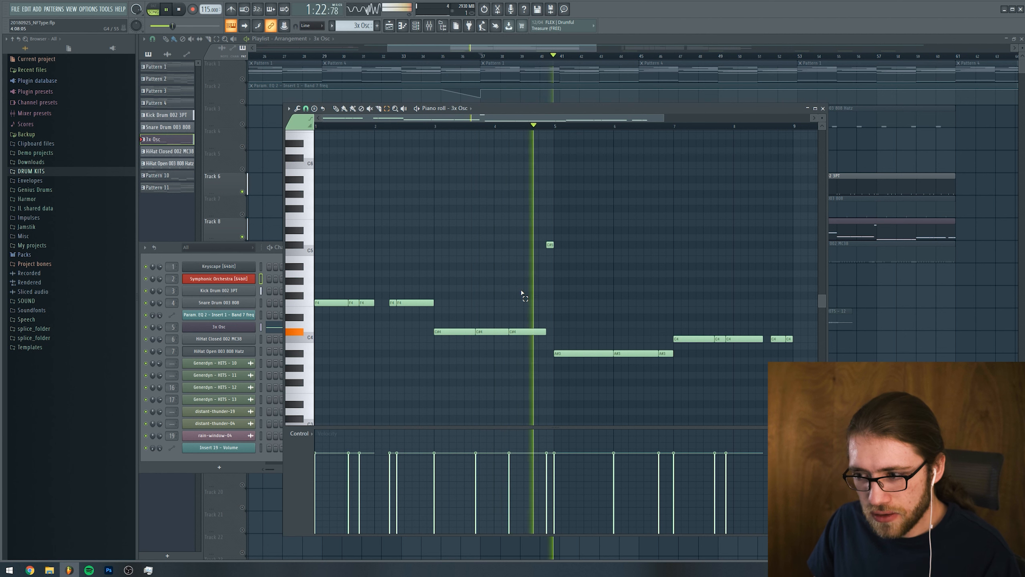
pyautogui.press('space')
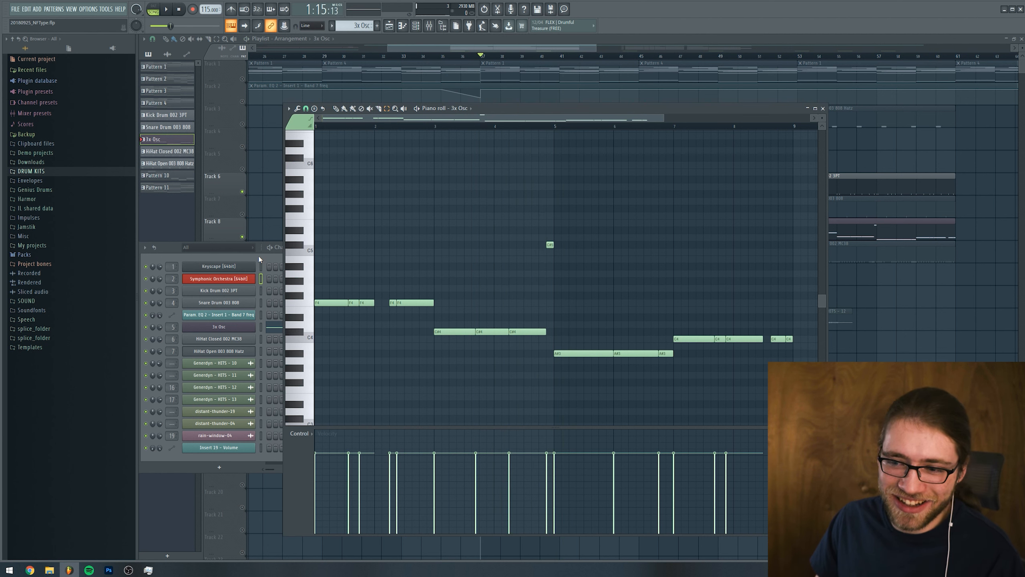
# Review the 3x Osc channel's oscillator settings and the effects on the 808 / Bass mixer insert
pyautogui.click(243, 328)
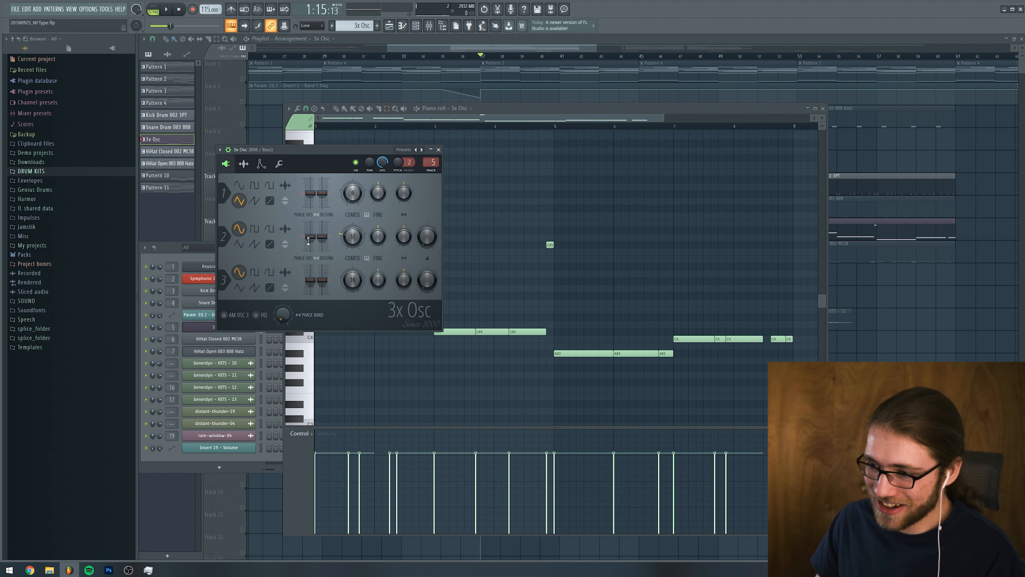
pyautogui.press('F9')
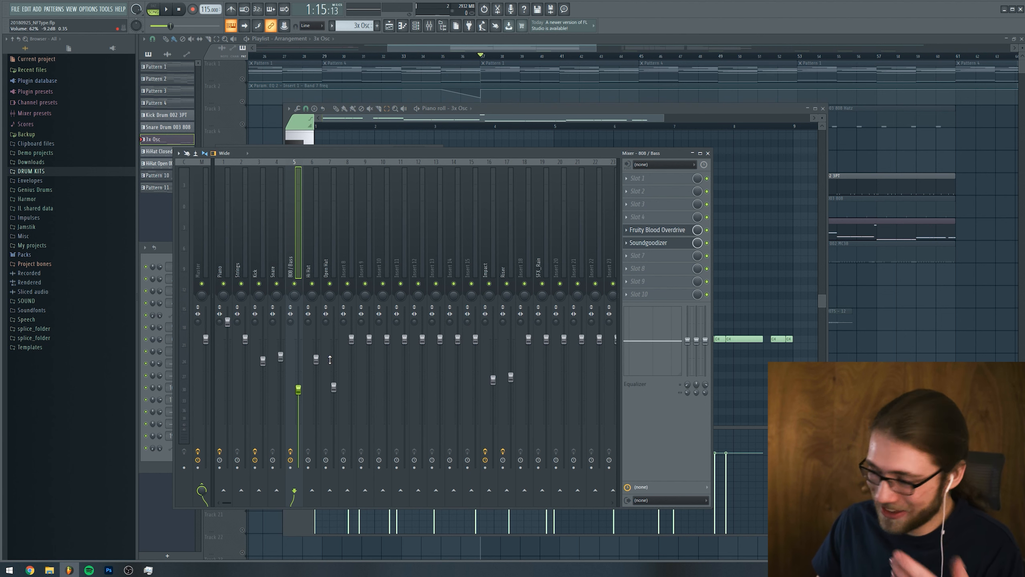
pyautogui.click(658, 120)
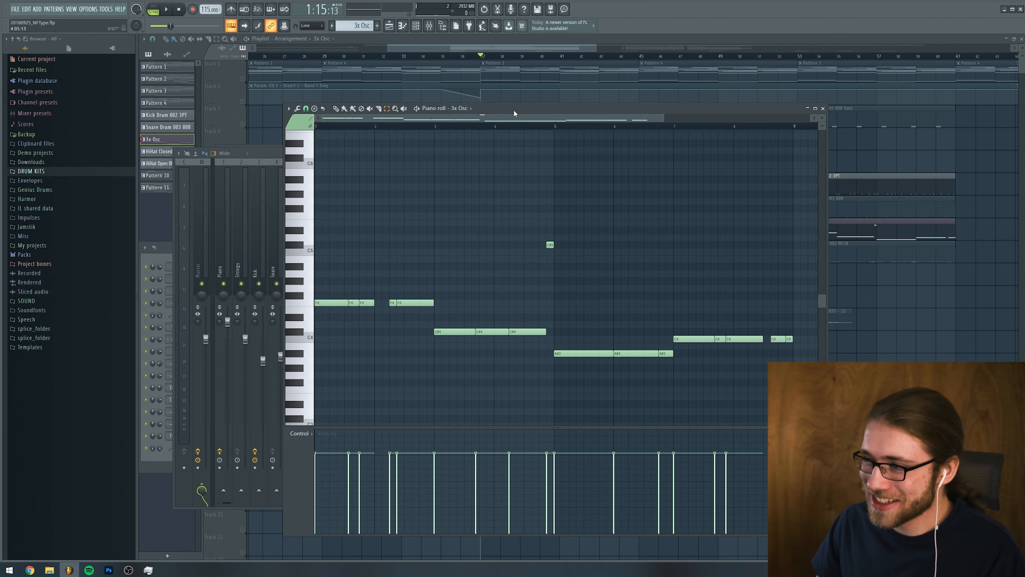
# Put away the piano roll and mixer, and show the volume envelope of the 3x Osc channel
pyautogui.click(560, 47)
pyautogui.press('F9')
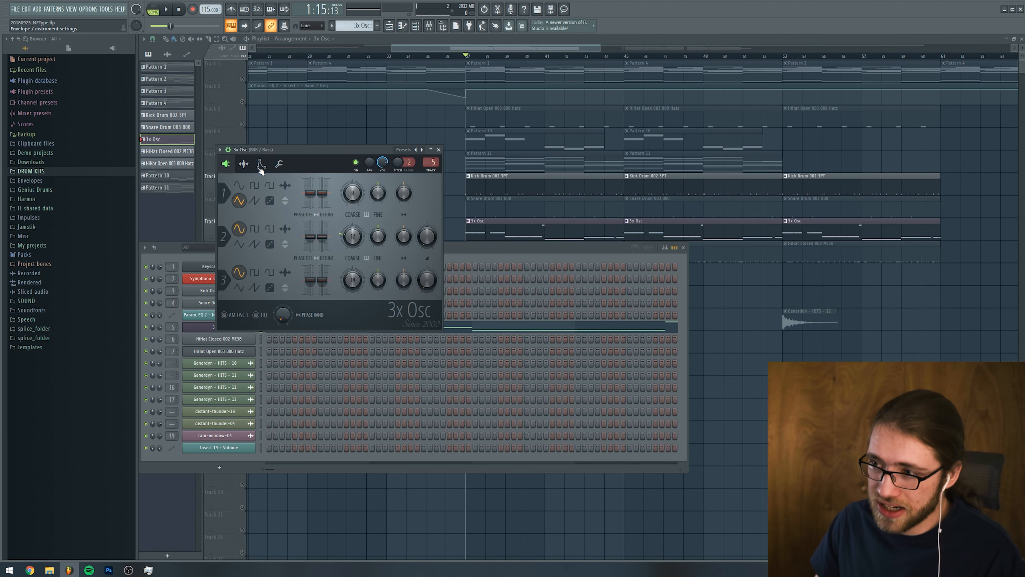
pyautogui.click(261, 163)
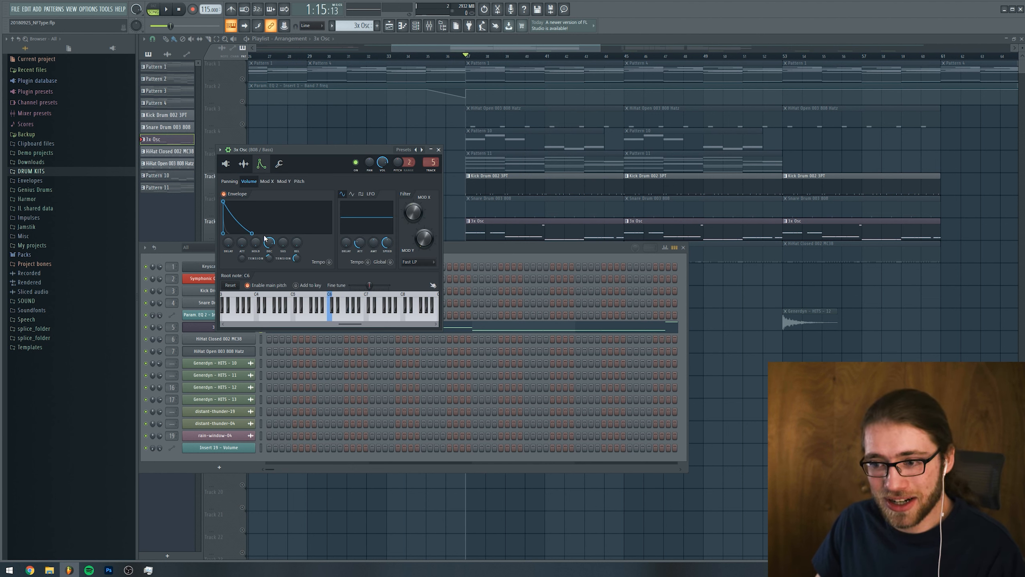
# Solo the Generdyn - HITS - 12 impact clips on Track 12 and play them from bar 37
pyautogui.moveTo(255, 242); pyautogui.dragTo(269, 275)
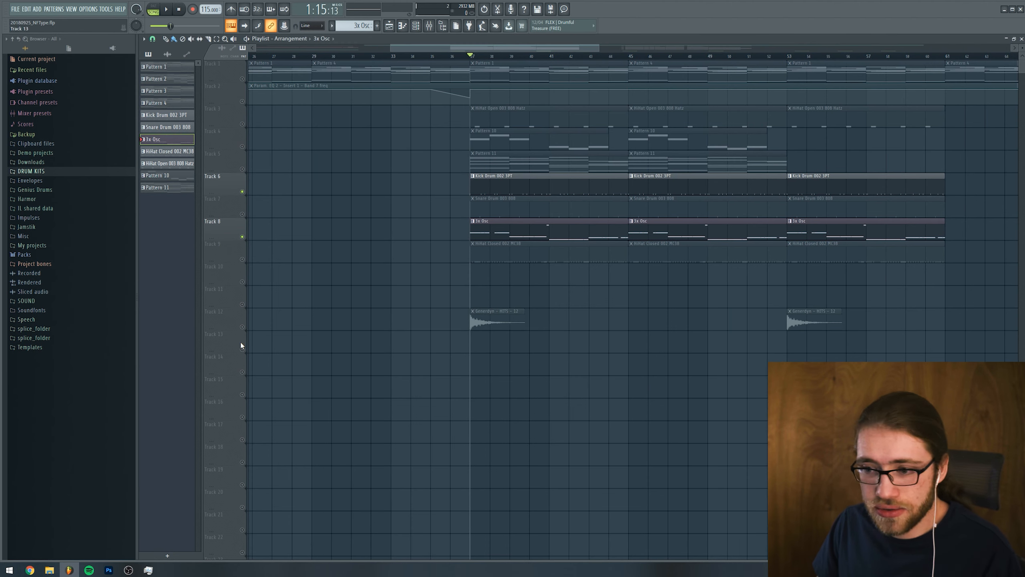
pyautogui.keyDown('ctrl'); pyautogui.click(243, 328); pyautogui.keyUp('ctrl')
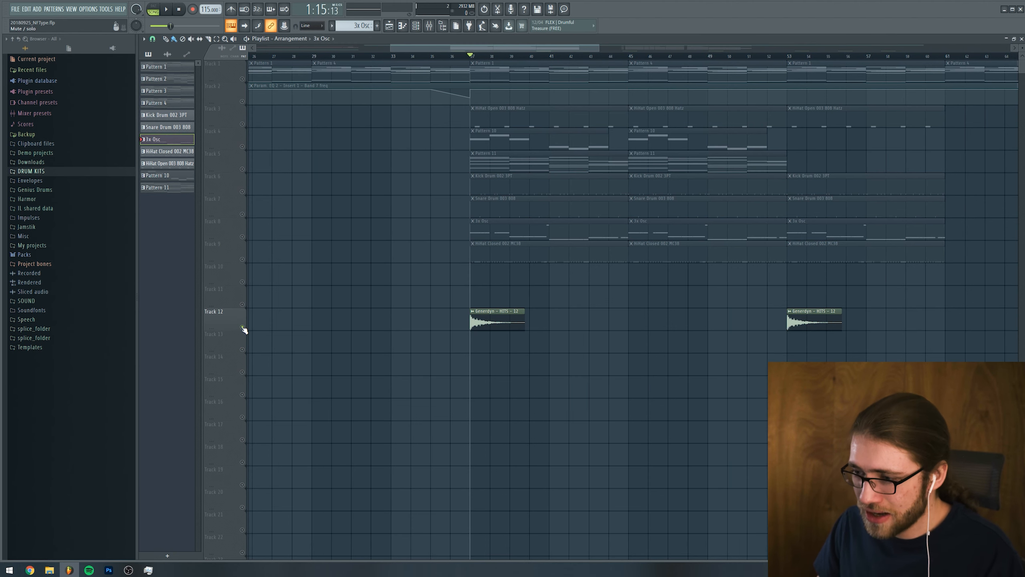
pyautogui.scroll(-4, 785, 63)
pyautogui.press('space')
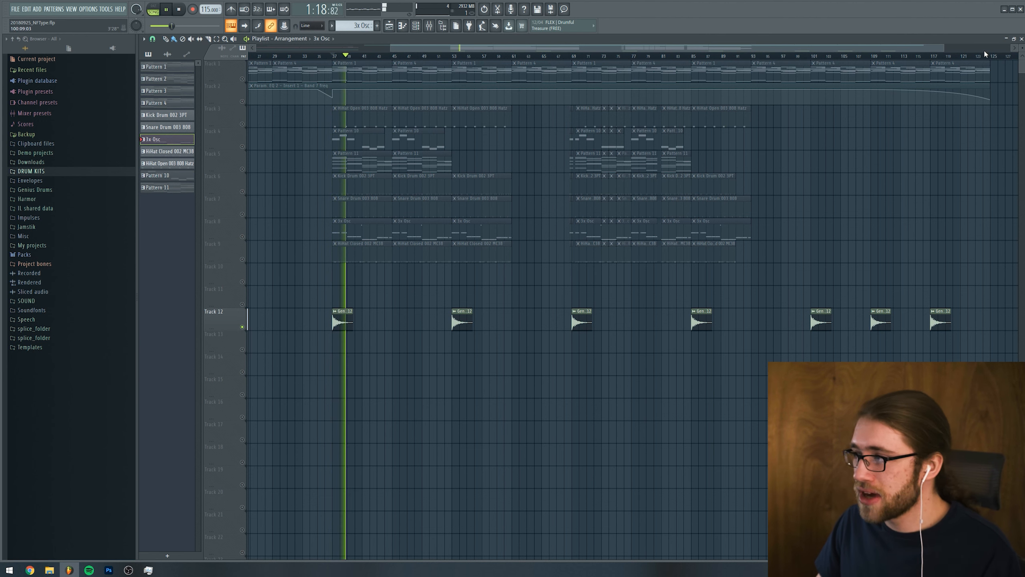
pyautogui.moveTo(944, 47); pyautogui.dragTo(673, 48)
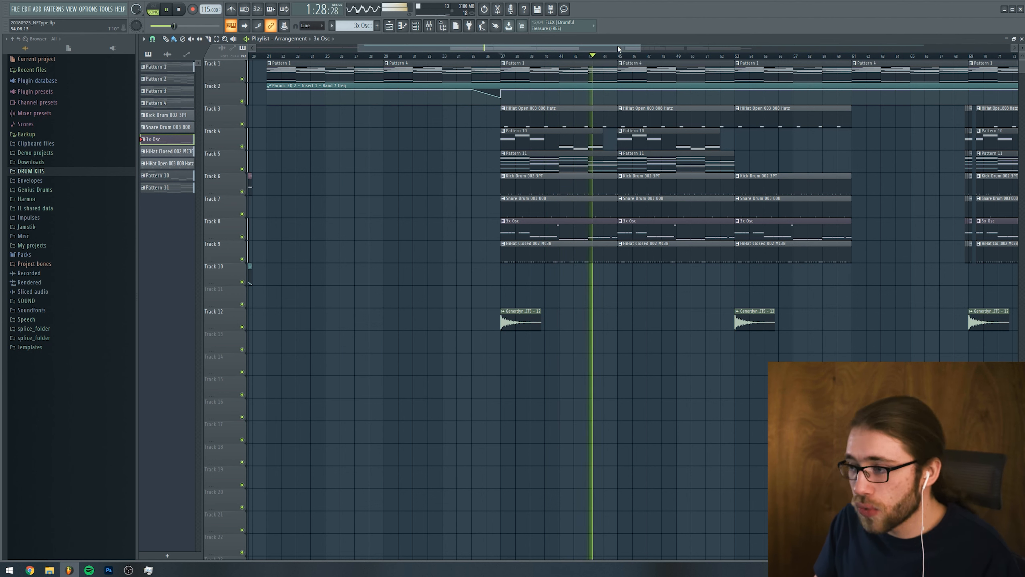
# Stop playback and open the Symphonic Orchestra instrument from the channel rack
pyautogui.click(416, 26)
pyautogui.press('space')
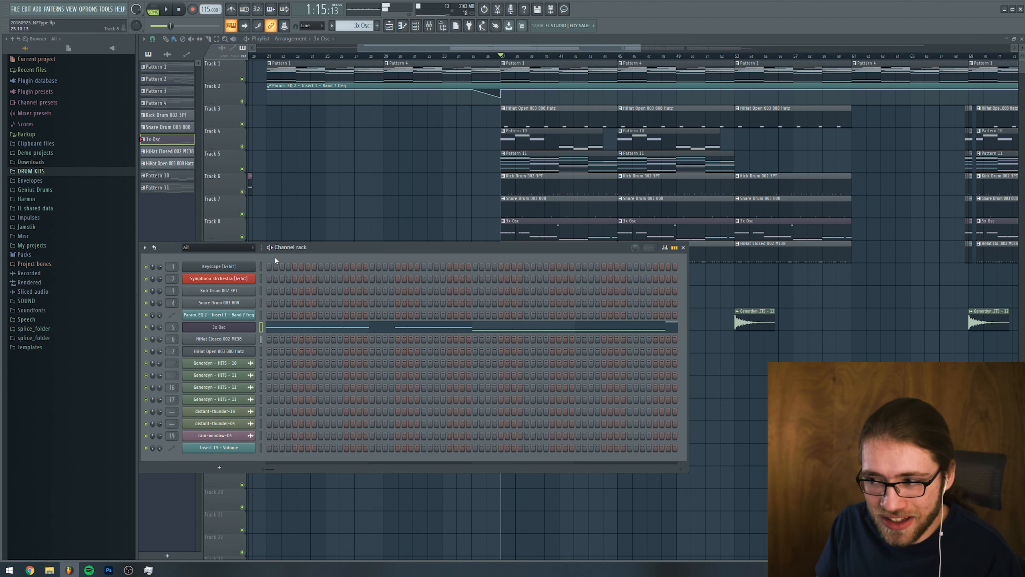
pyautogui.click(219, 278)
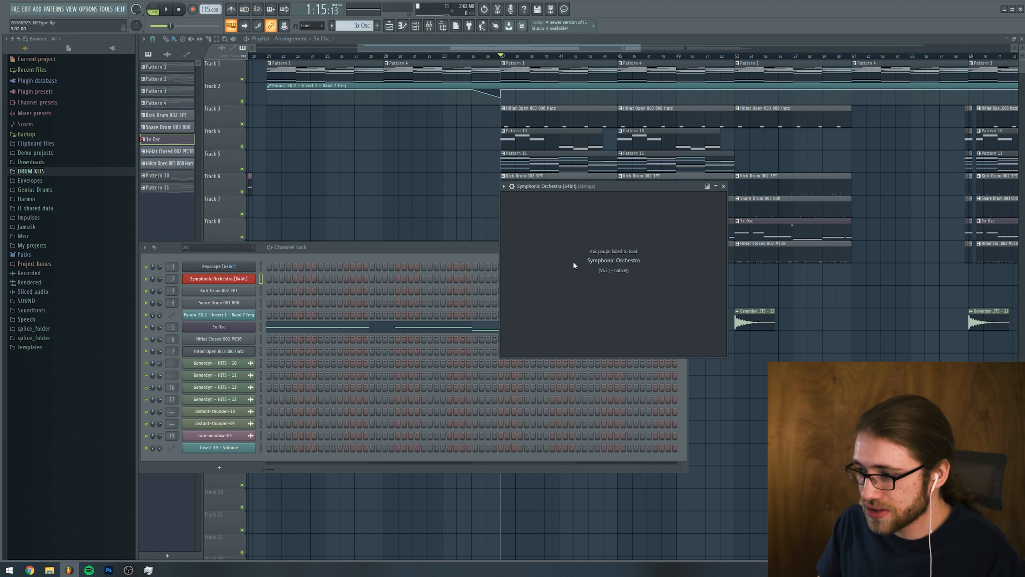
pyautogui.click(483, 254)
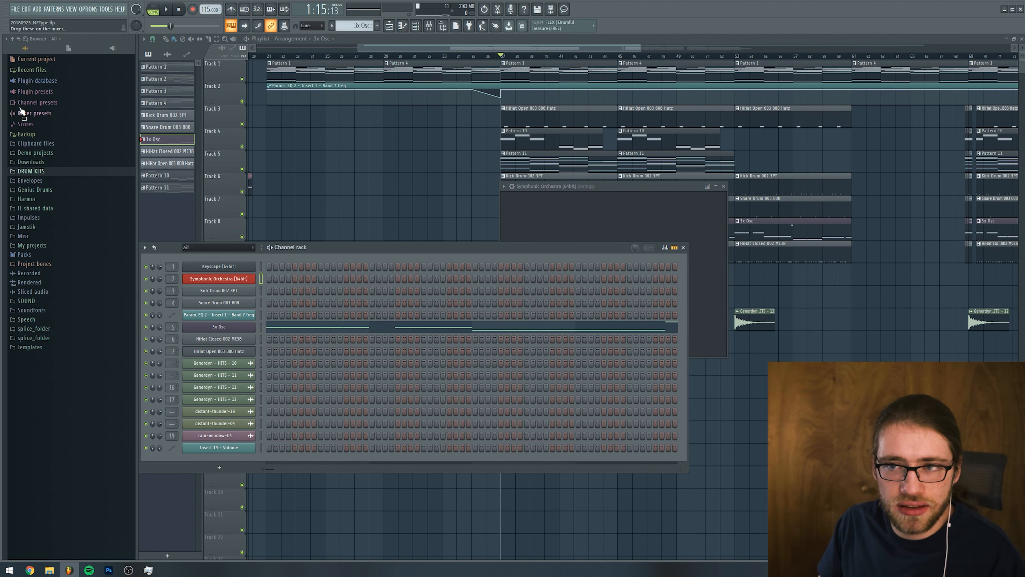
# Replace the Symphonic Orchestra channel's instrument with Kontakt from the installed VST generators
pyautogui.click(36, 80)
pyautogui.click(34, 109)
pyautogui.click(43, 128)
pyautogui.click(48, 147)
pyautogui.moveTo(60, 195); pyautogui.dragTo(219, 280)
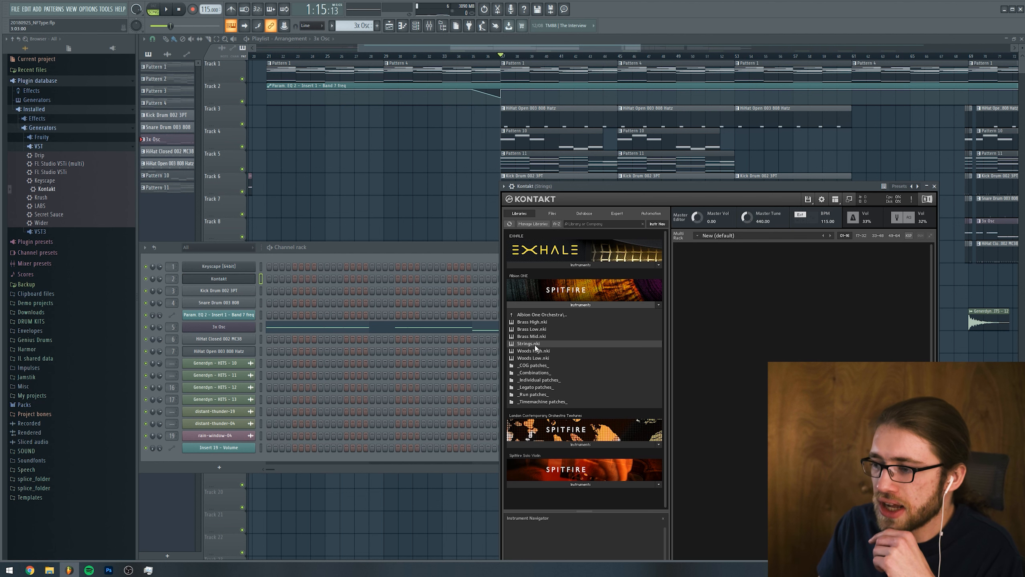
# Load Strings.nki from the Albion ONE library into Kontakt and select its Long articulation
pyautogui.doubleClick(535, 344)
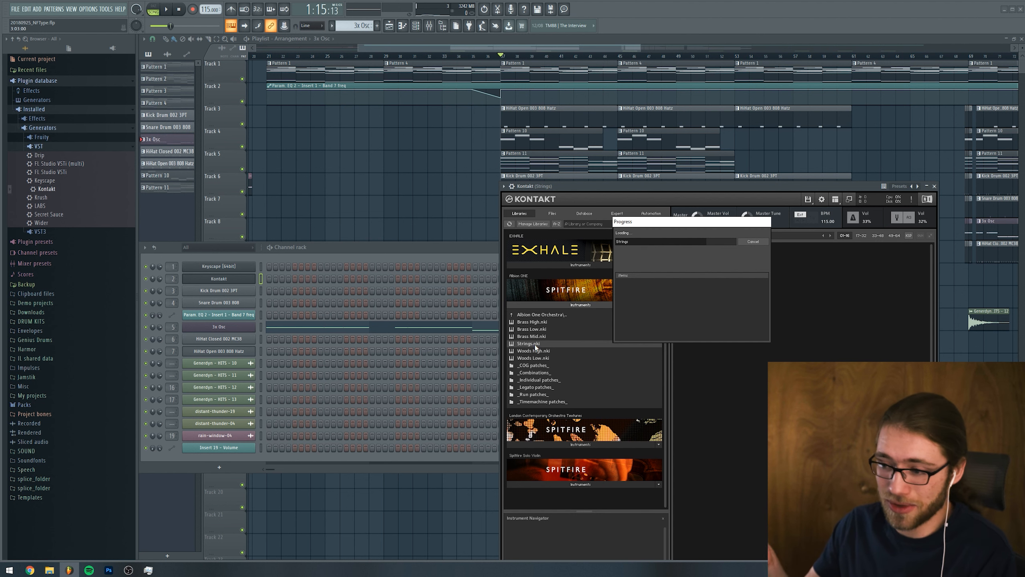
pyautogui.moveTo(665, 187); pyautogui.dragTo(432, 154)
pyautogui.click(570, 284)
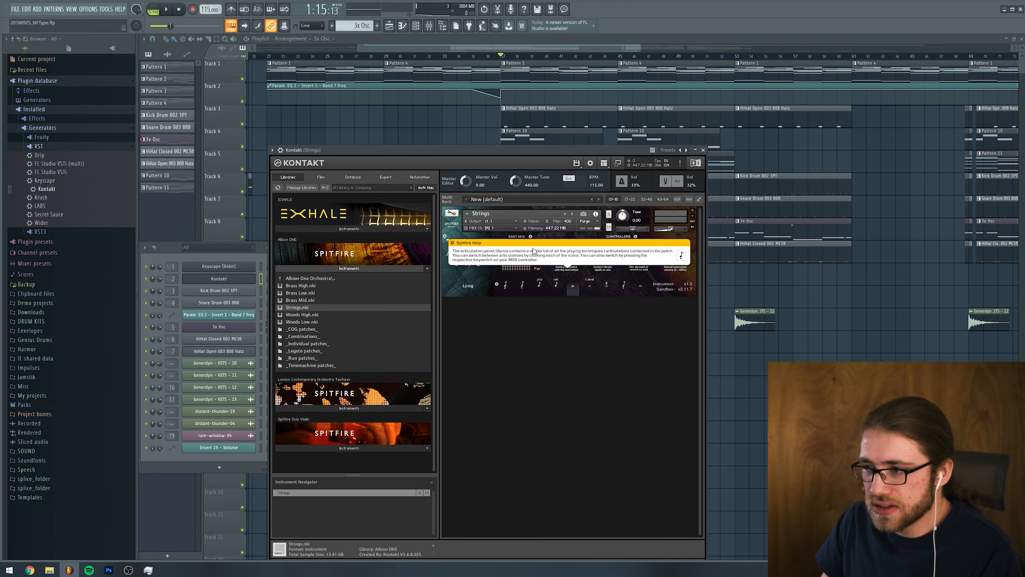
# Solo the Pattern 10 strings on Track 4 and the Pattern 11 strings on Track 5 in turn, playing each from bar 37
pyautogui.rightClick(243, 146)
pyautogui.press('space')
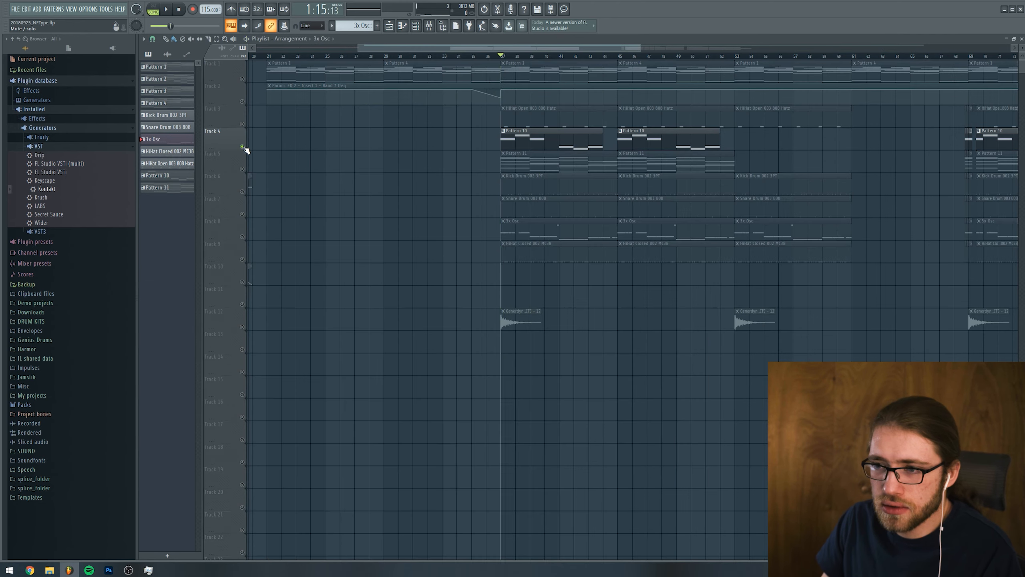
pyautogui.rightClick(243, 169)
pyautogui.press('space')
# Open Pattern 11 in the Kontakt piano roll and review its string chord notes
pyautogui.doubleClick(521, 162)
pyautogui.hotkey('ctrl', 'a')
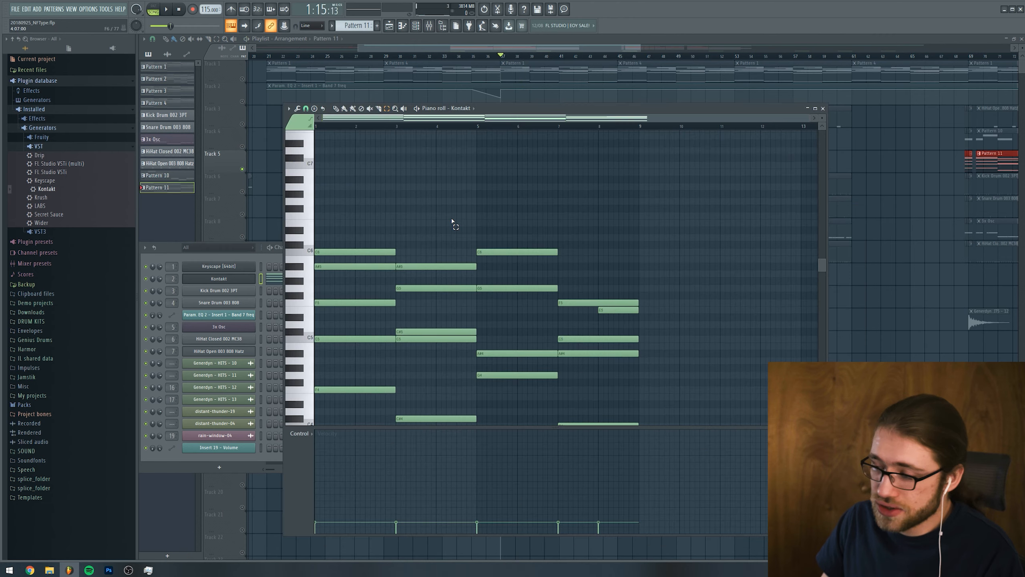
pyautogui.scroll(-4, 451, 221)
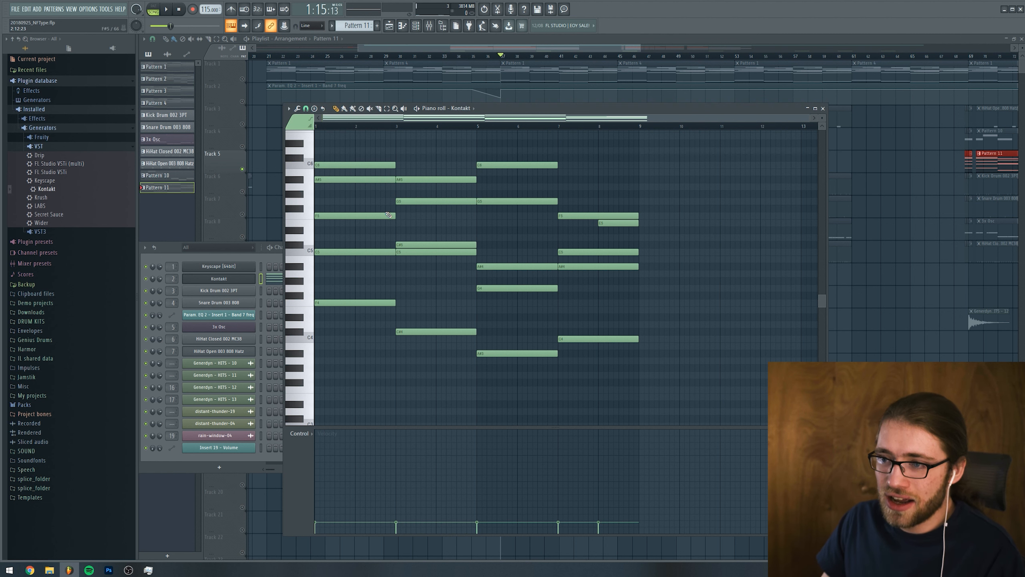
pyautogui.scroll(1, 387, 213)
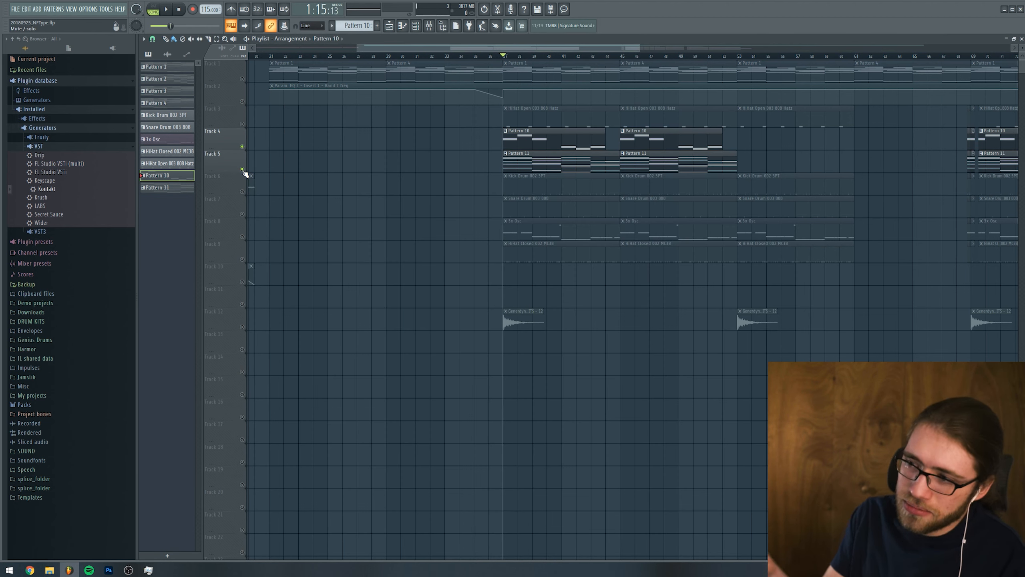
# Play the string patterns on Tracks 4 and 5 together from bar 37, and restore all playlist tracks
pyautogui.press('space')
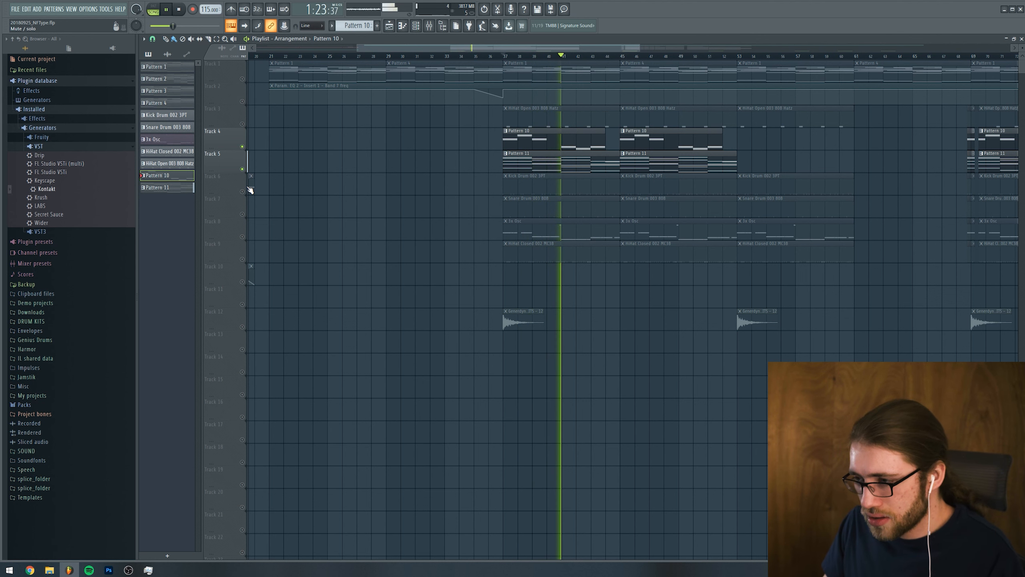
pyautogui.press('space')
pyautogui.keyDown('ctrl'); pyautogui.click(242, 169); pyautogui.keyUp('ctrl')
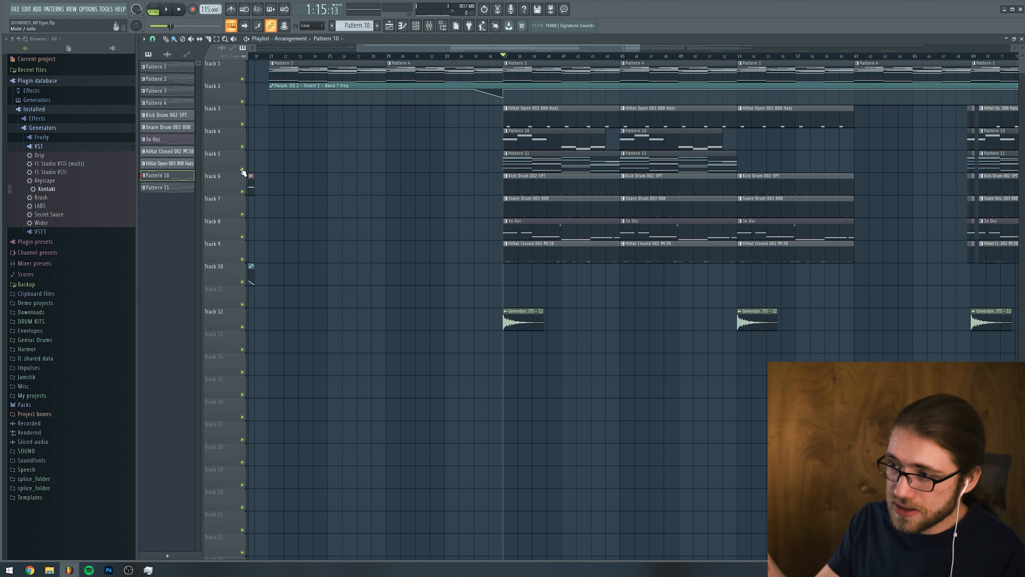
# Play the full arrangement from bar 37 with all tracks on and look over the first drum section
pyautogui.press('space')
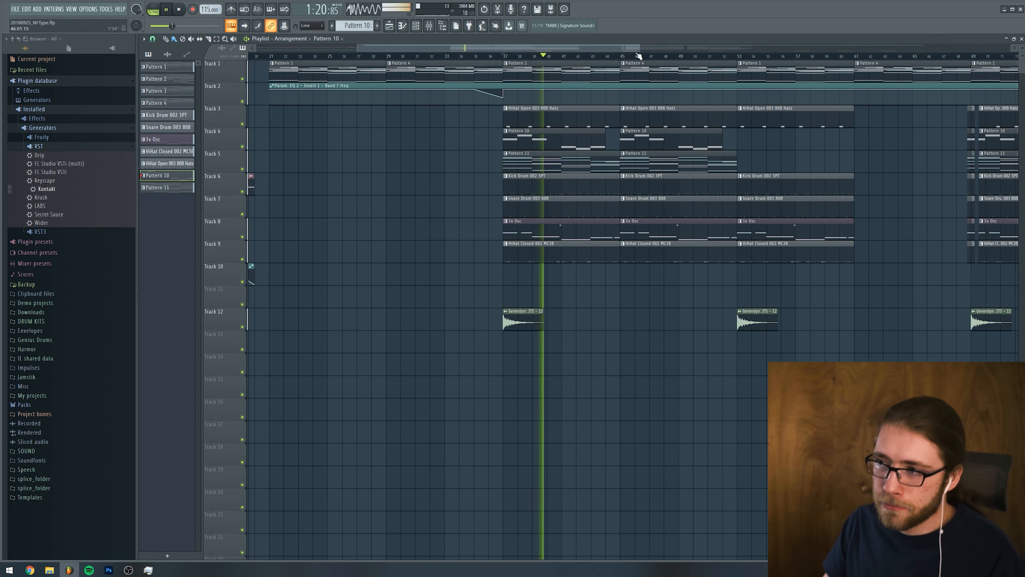
pyautogui.moveTo(638, 57); pyautogui.dragTo(925, 60)
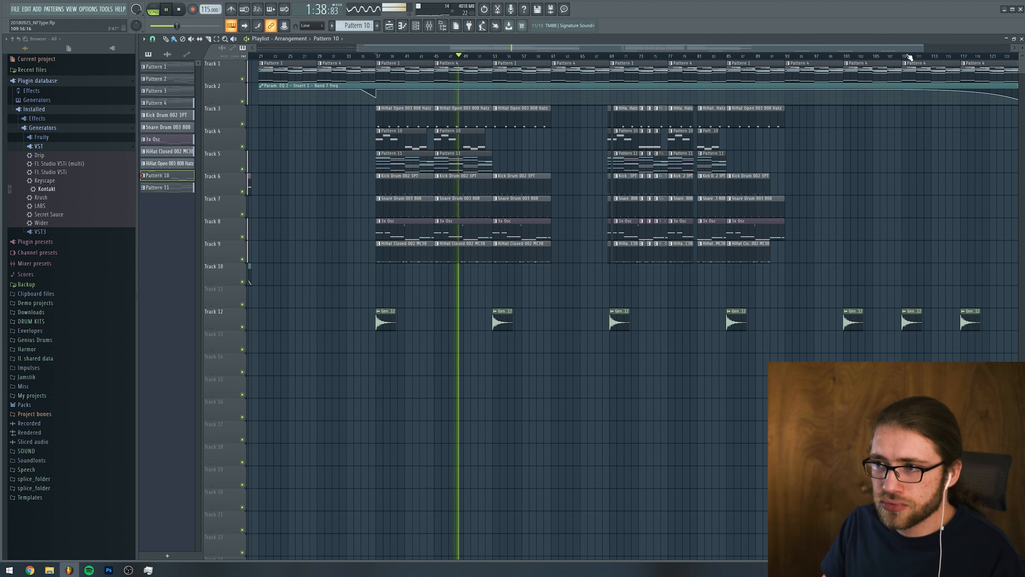
pyautogui.press('space')
pyautogui.click(464, 68)
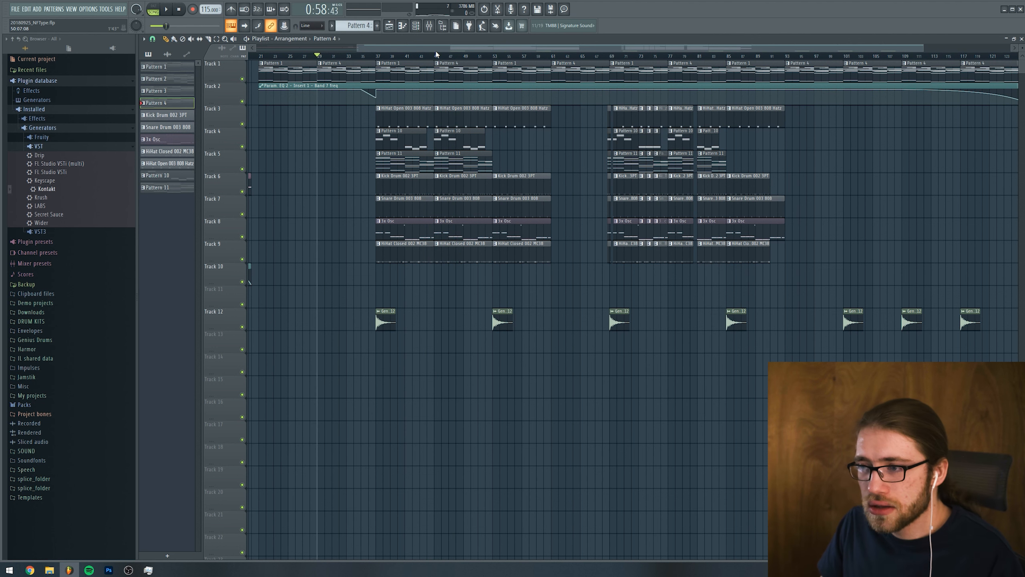
pyautogui.moveTo(377, 56); pyautogui.dragTo(554, 99)
# Play the transition into the second drum section from bar 67
pyautogui.moveTo(357, 48); pyautogui.dragTo(620, 48)
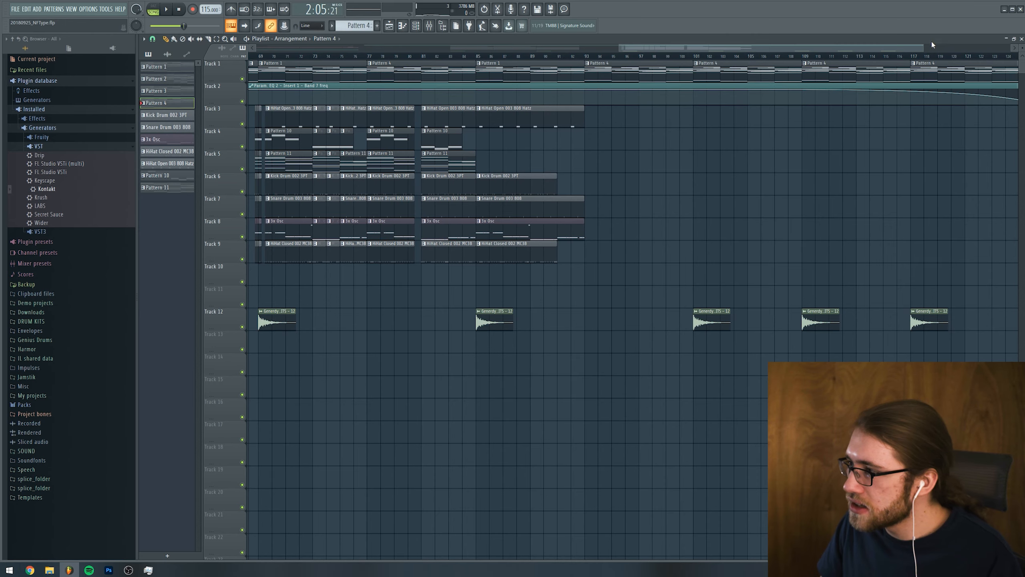
pyautogui.moveTo(923, 48); pyautogui.dragTo(613, 47)
pyautogui.click(618, 57)
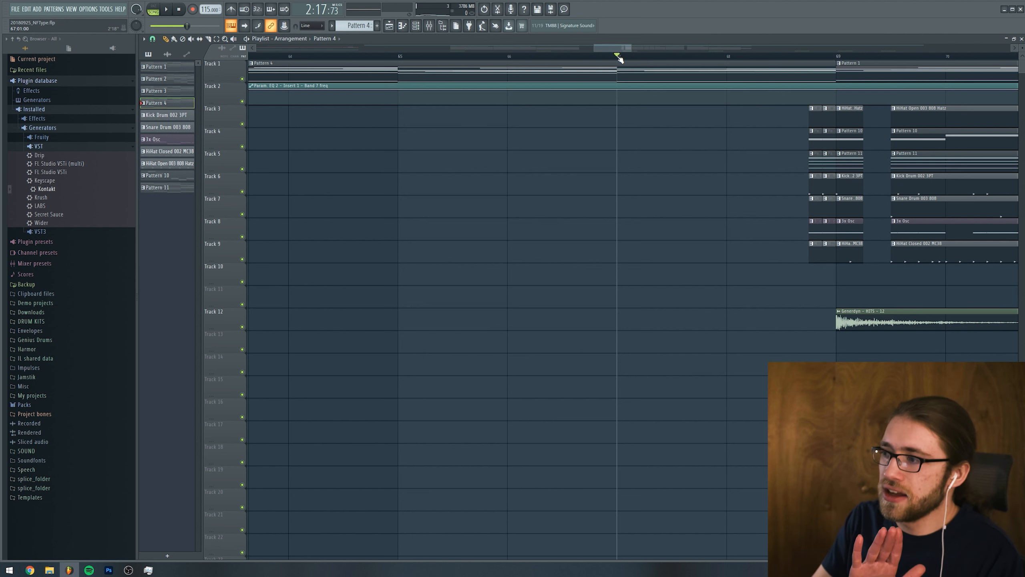
pyautogui.press('space')
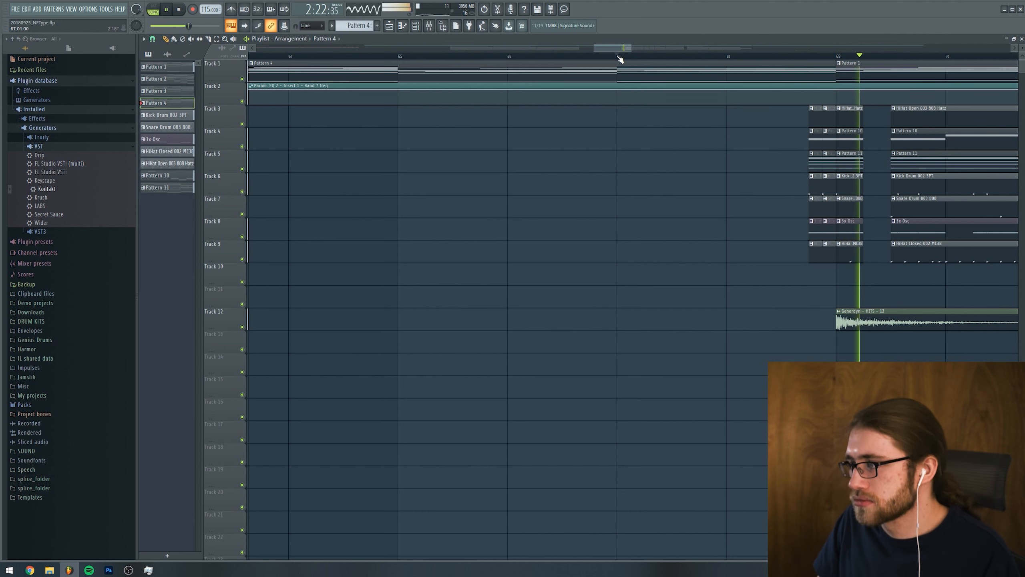
pyautogui.press('space')
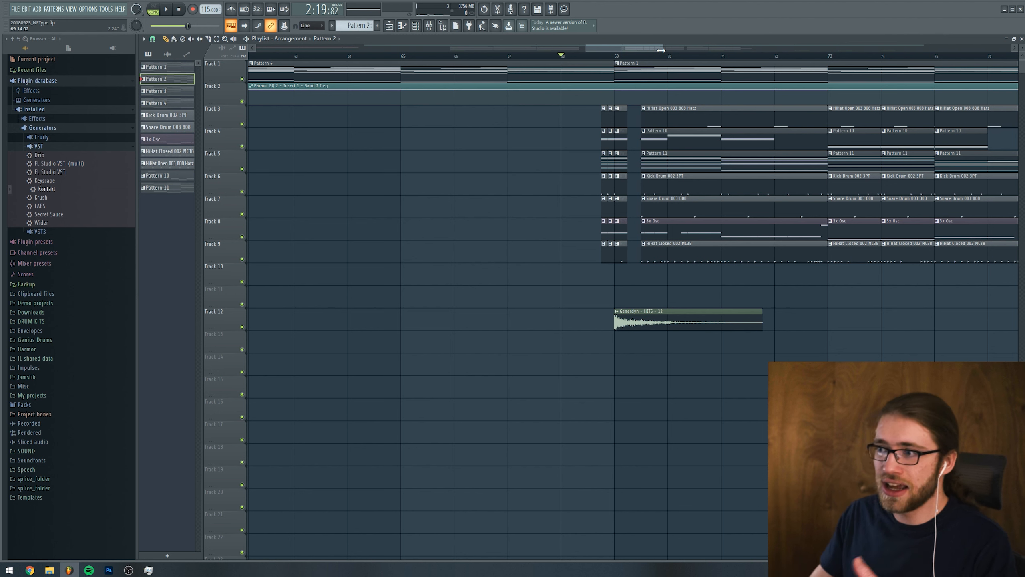
# Play the chopped clips from bar 69 and the drum dropout after bar 80
pyautogui.click(622, 59)
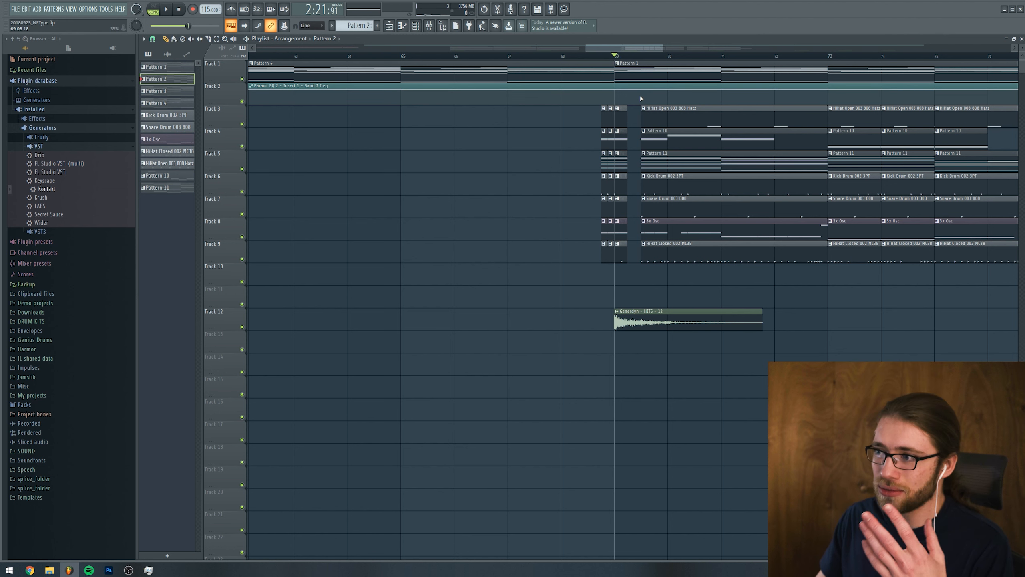
pyautogui.press('space')
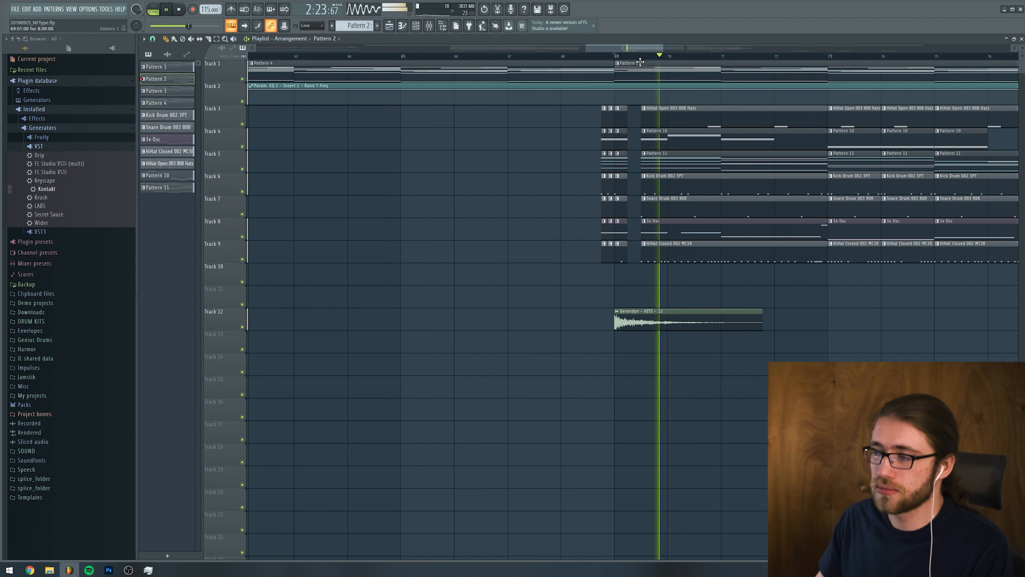
pyautogui.moveTo(642, 48); pyautogui.dragTo(697, 45)
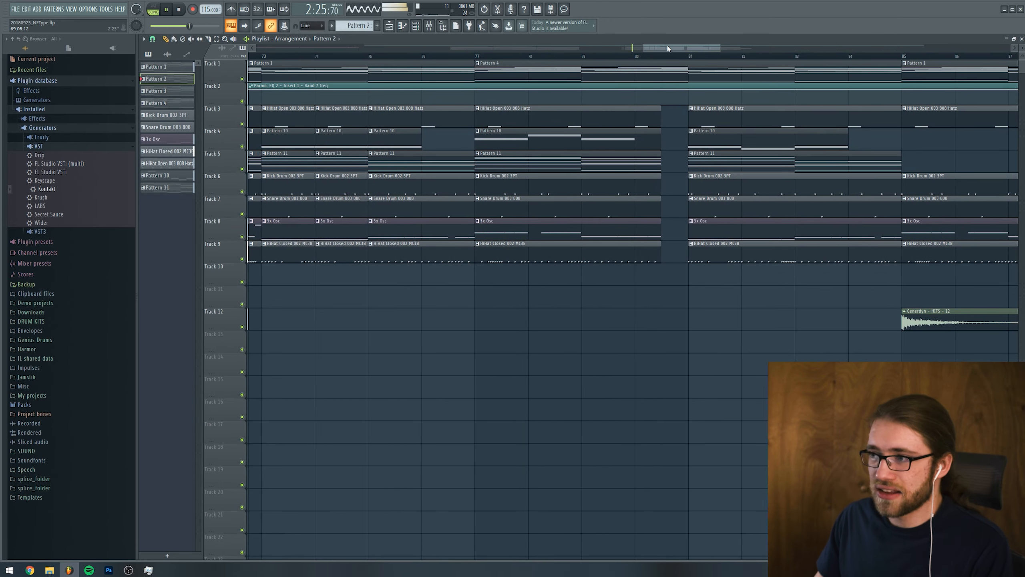
pyautogui.click(635, 56)
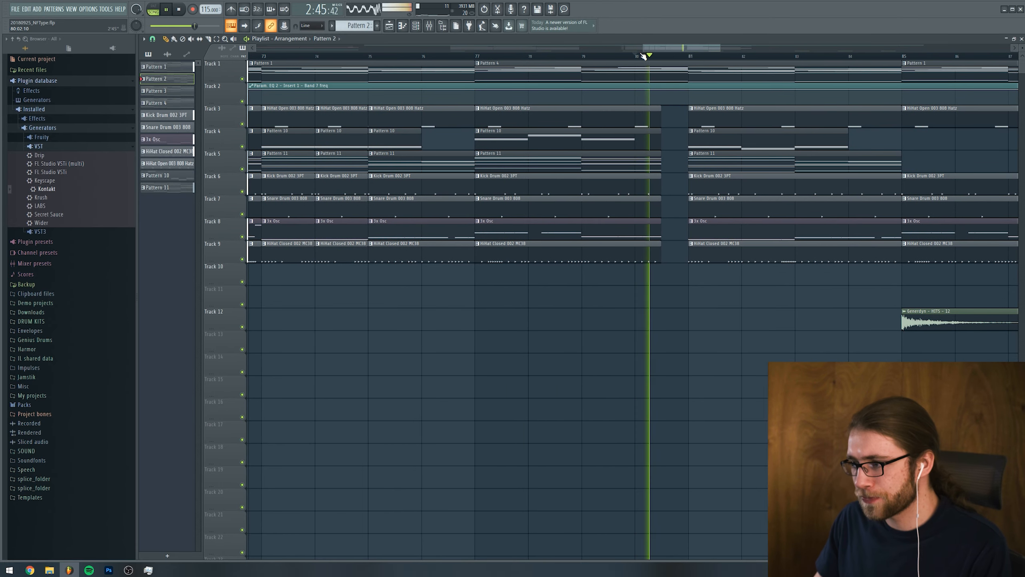
pyautogui.press('space')
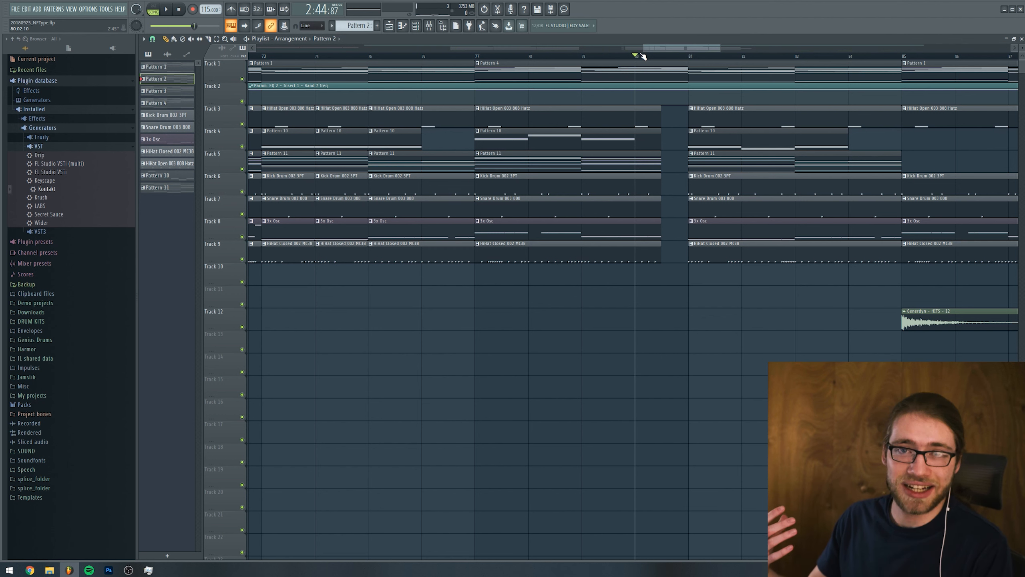
# Play the filtered piano outro from bar 117
pyautogui.moveTo(720, 48); pyautogui.dragTo(934, 70)
pyautogui.moveTo(565, 60); pyautogui.dragTo(881, 77)
pyautogui.moveTo(740, 51); pyautogui.dragTo(762, 48)
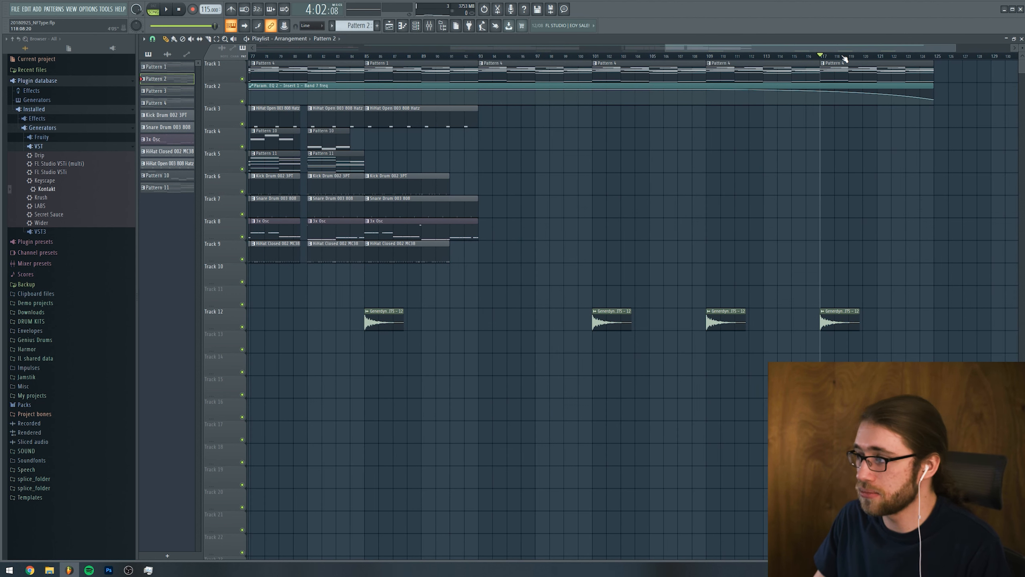
pyautogui.press('space')
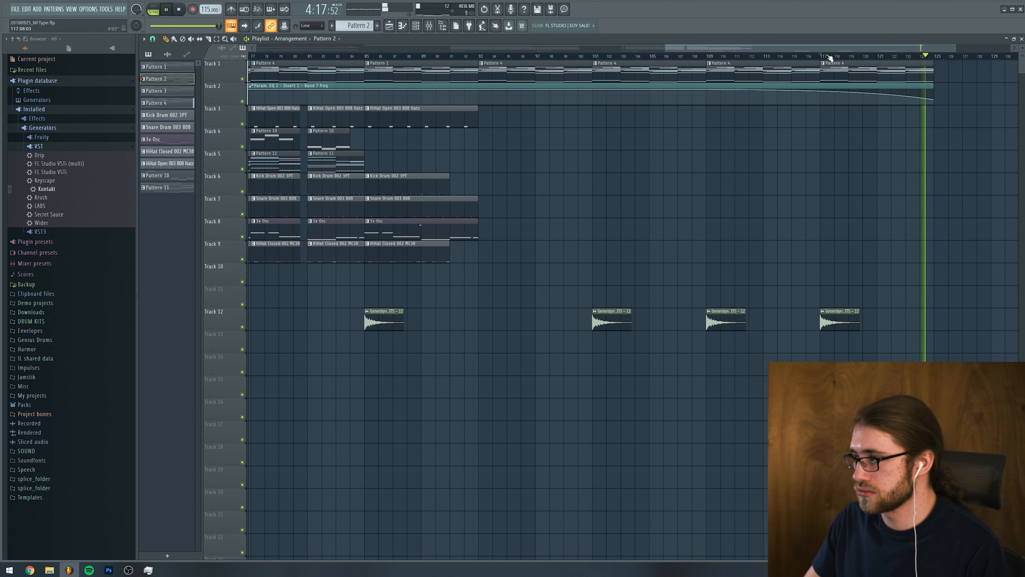
pyautogui.press('space')
# Return to the song's intro and show the rain-window-04 audio clip's settings on Track 6
pyautogui.moveTo(673, 48); pyautogui.dragTo(140, 67)
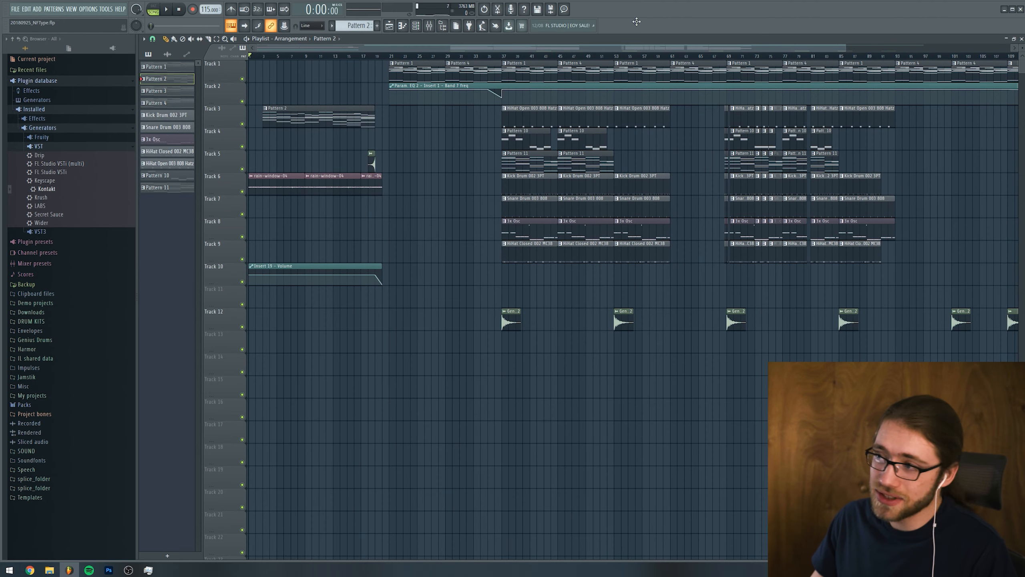
pyautogui.moveTo(843, 47); pyautogui.dragTo(432, 48)
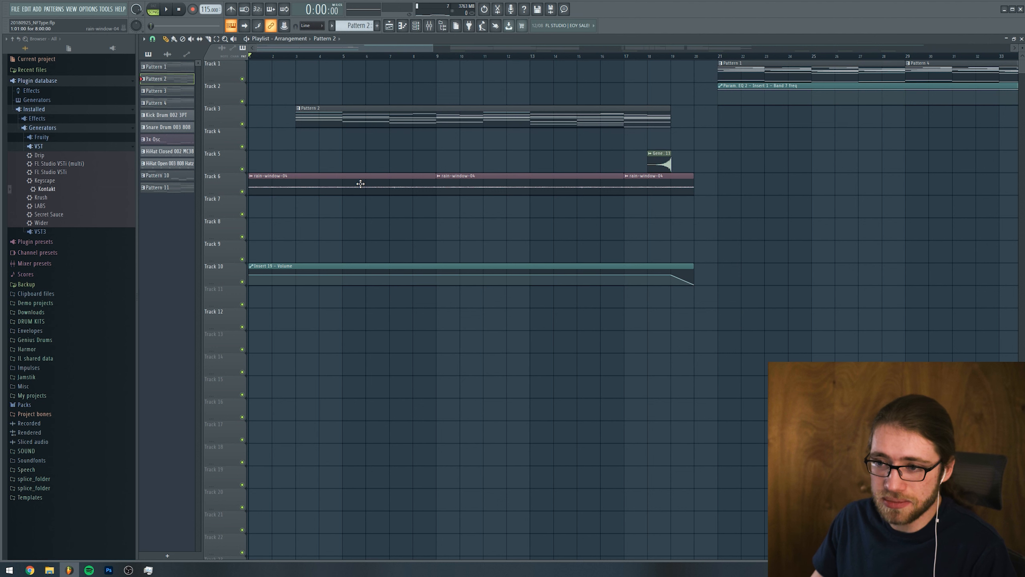
pyautogui.doubleClick(360, 184)
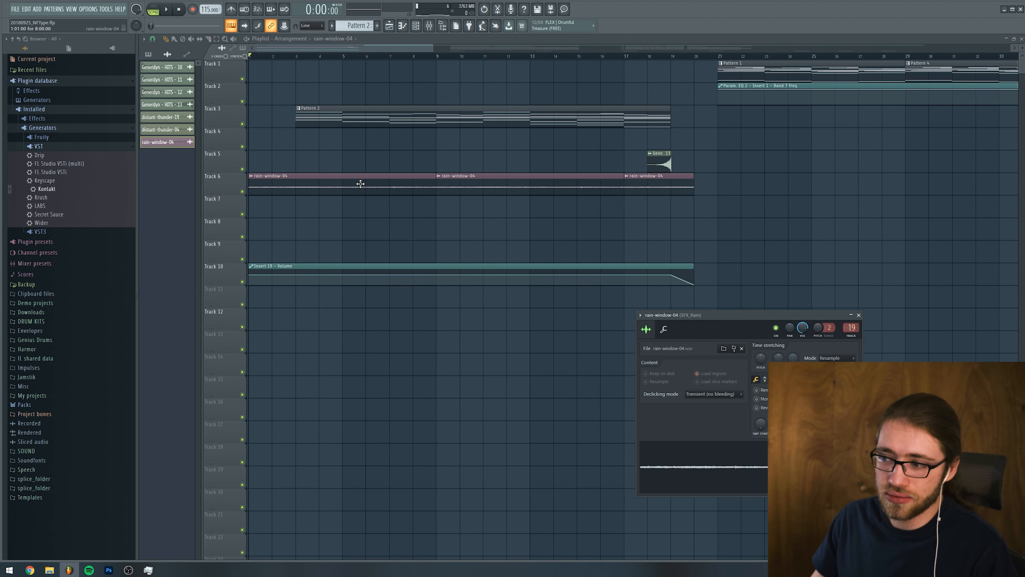
pyautogui.moveTo(727, 314); pyautogui.dragTo(584, 299)
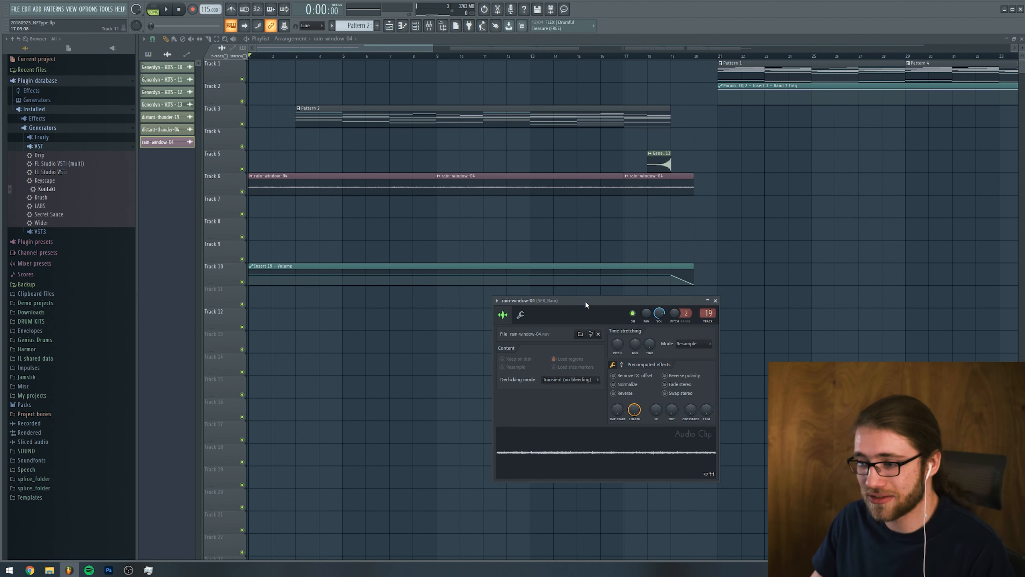
pyautogui.moveTo(585, 300); pyautogui.dragTo(570, 291)
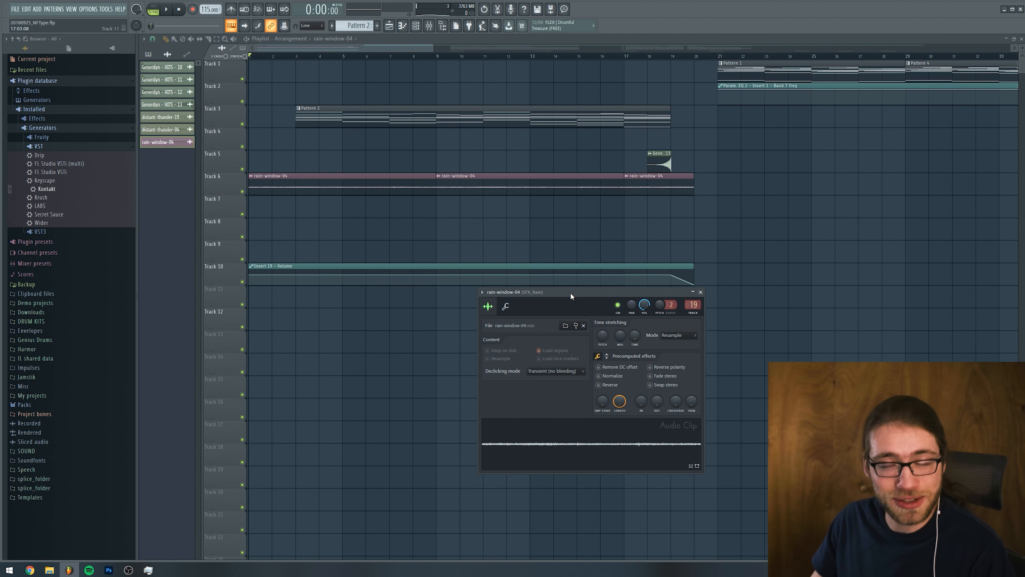
# Play the song's intro from bar 1, covering the rain ambience and the entry of Pattern 2
pyautogui.moveTo(570, 291); pyautogui.dragTo(558, 284)
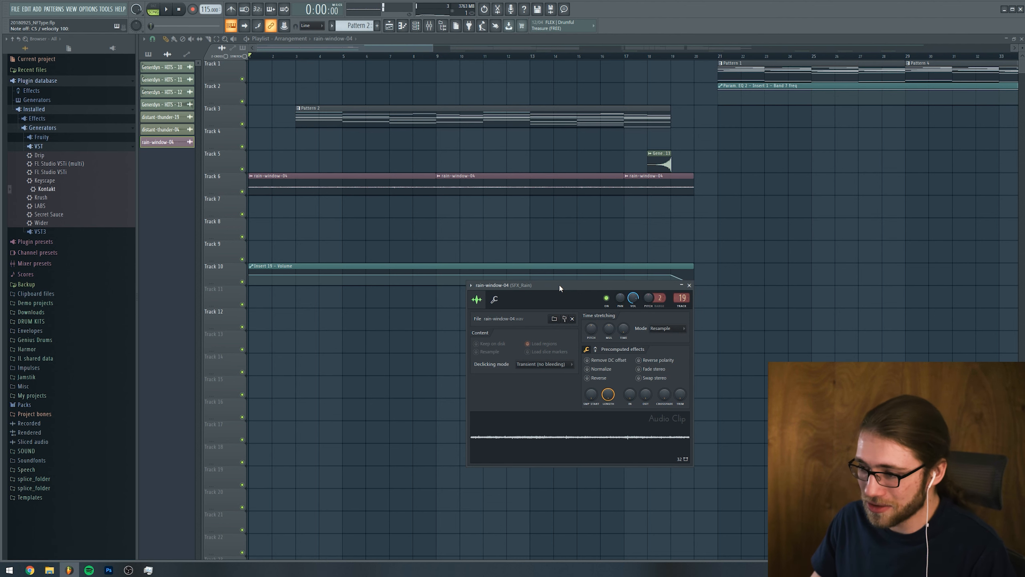
pyautogui.moveTo(432, 46); pyautogui.dragTo(401, 48)
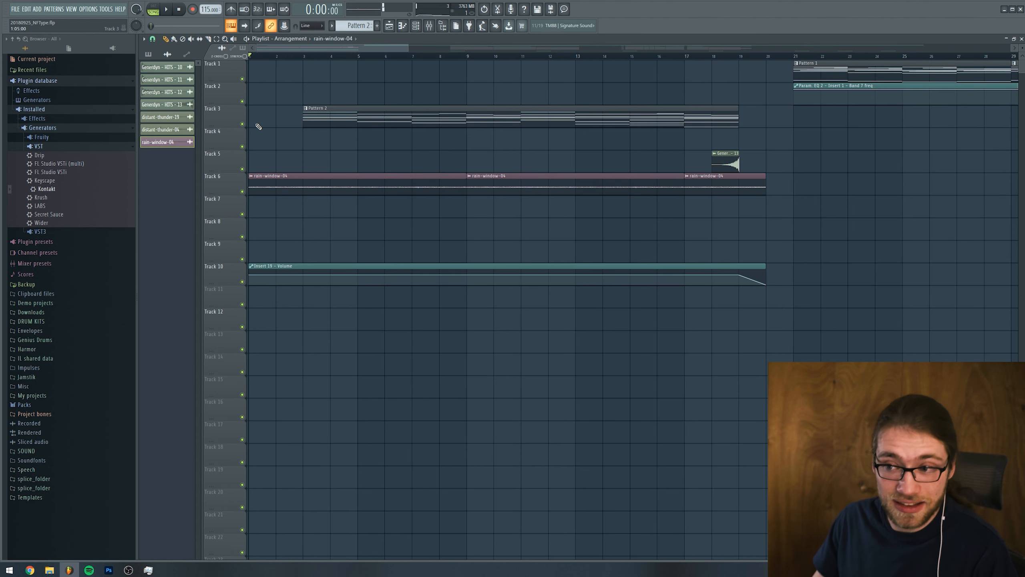
pyautogui.press('space')
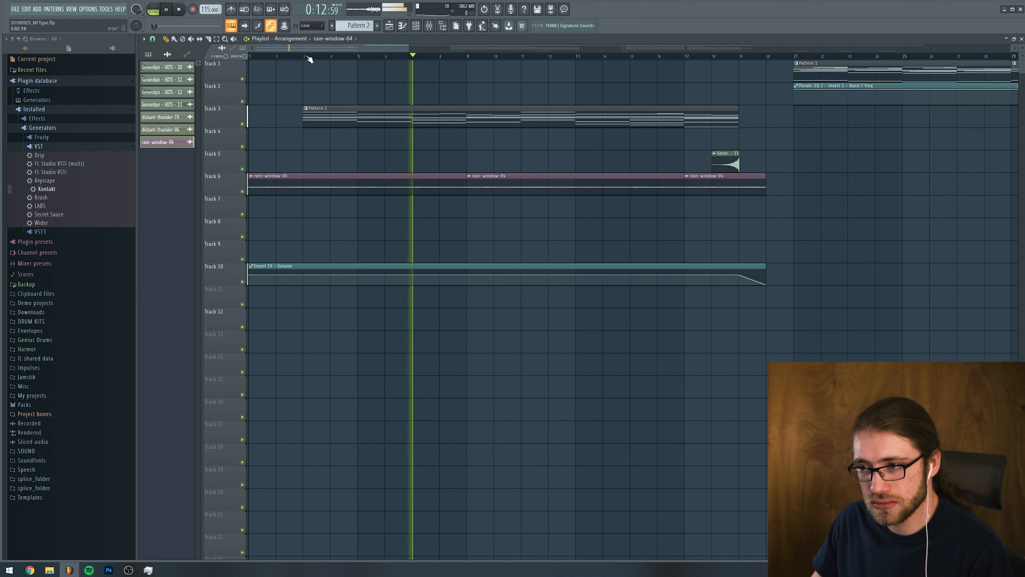
pyautogui.press('space')
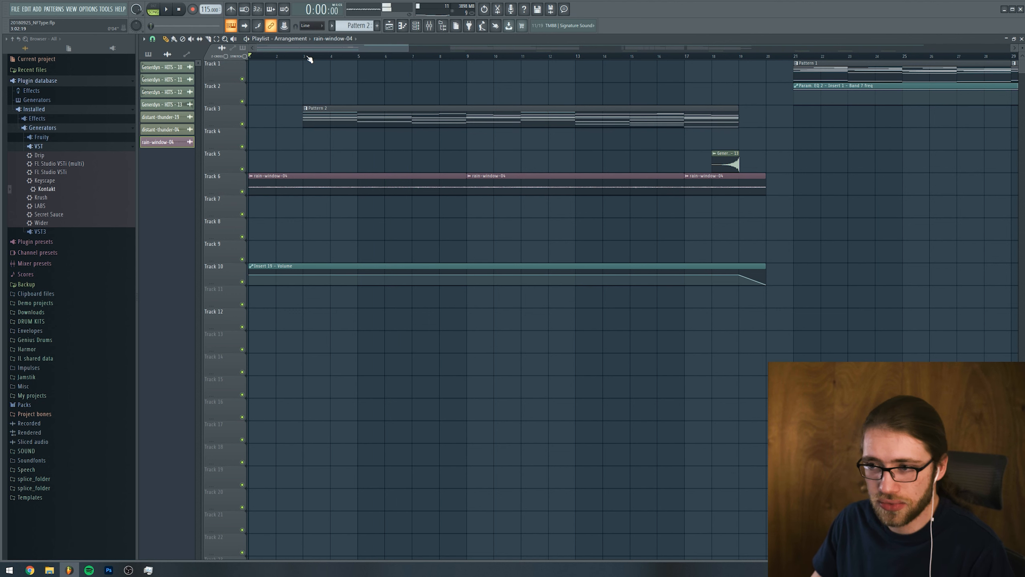
# Open Pattern 2's Keyscape notes in the piano roll and select each of the first four chords in turn
pyautogui.doubleClick(328, 110)
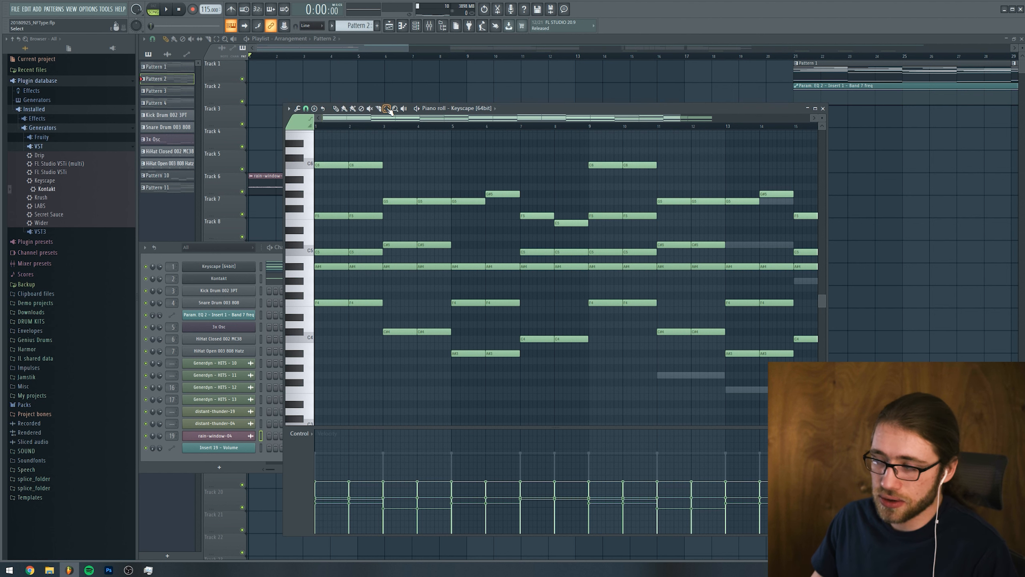
pyautogui.scroll(3, 337, 158)
pyautogui.moveTo(337, 160); pyautogui.dragTo(379, 364)
pyautogui.moveTo(412, 221); pyautogui.dragTo(442, 386)
pyautogui.moveTo(460, 231); pyautogui.dragTo(510, 406)
pyautogui.moveTo(544, 225); pyautogui.dragTo(580, 389)
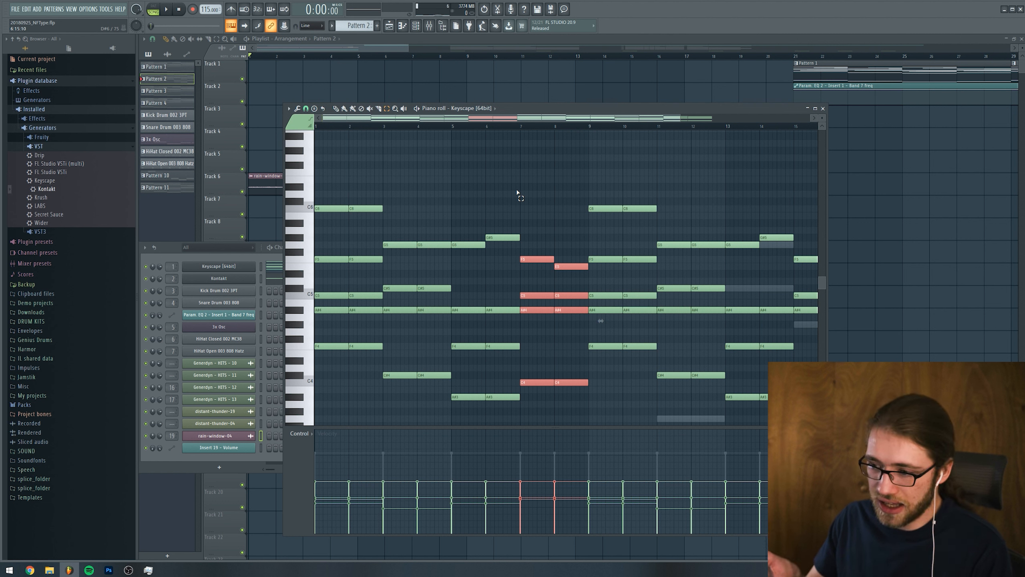
# Point out the upper melody notes of the third and fourth Keyscape chords by selecting them
pyautogui.moveTo(558, 242); pyautogui.dragTo(565, 269)
pyautogui.moveTo(466, 229); pyautogui.dragTo(469, 243)
pyautogui.moveTo(488, 216); pyautogui.dragTo(492, 239)
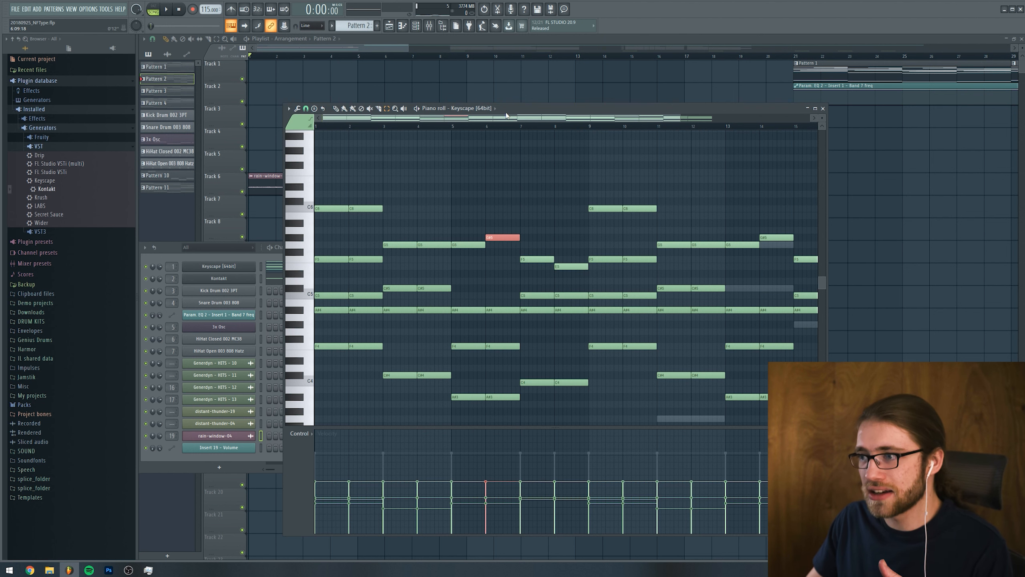
# Switch the piano roll to the Kontakt channel and show the full length of its string part
pyautogui.moveTo(506, 117)
pyautogui.mouseDown()
pyautogui.moveTo(564, 119)
pyautogui.moveTo(510, 119)
pyautogui.mouseUp()
pyautogui.click(472, 108)
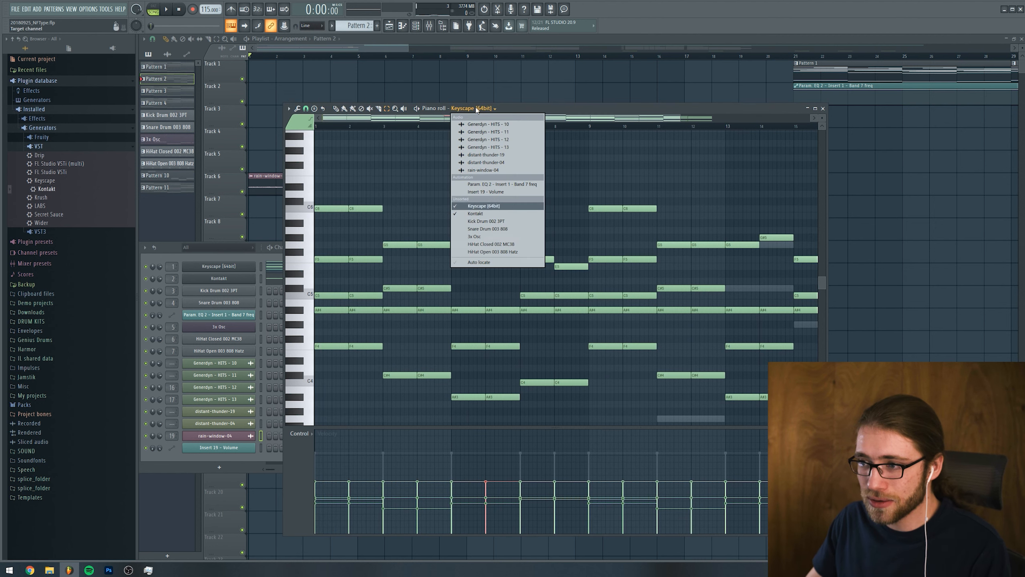
pyautogui.click(473, 214)
pyautogui.scroll(-3, 472, 208)
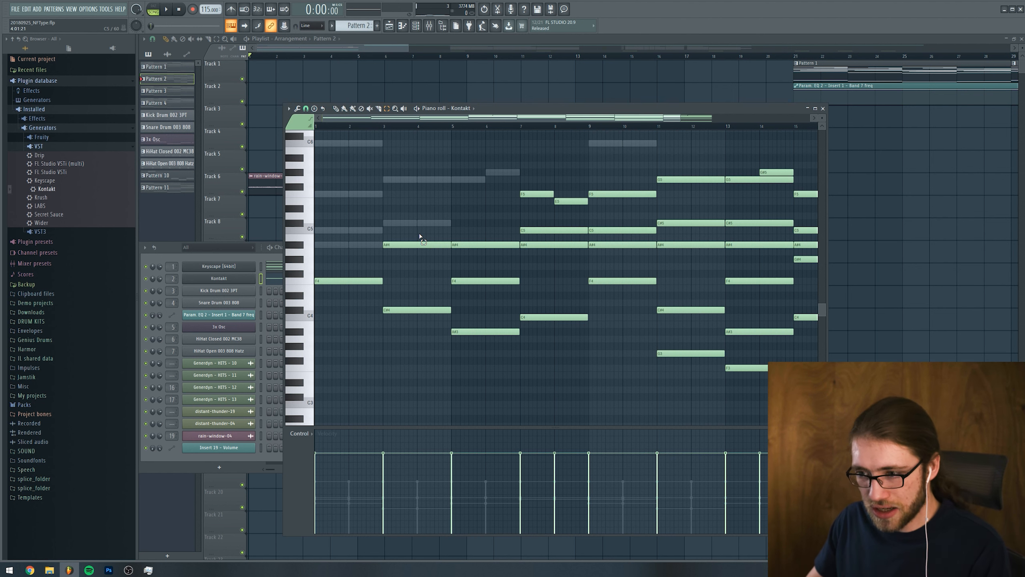
pyautogui.moveTo(712, 117); pyautogui.dragTo(747, 125)
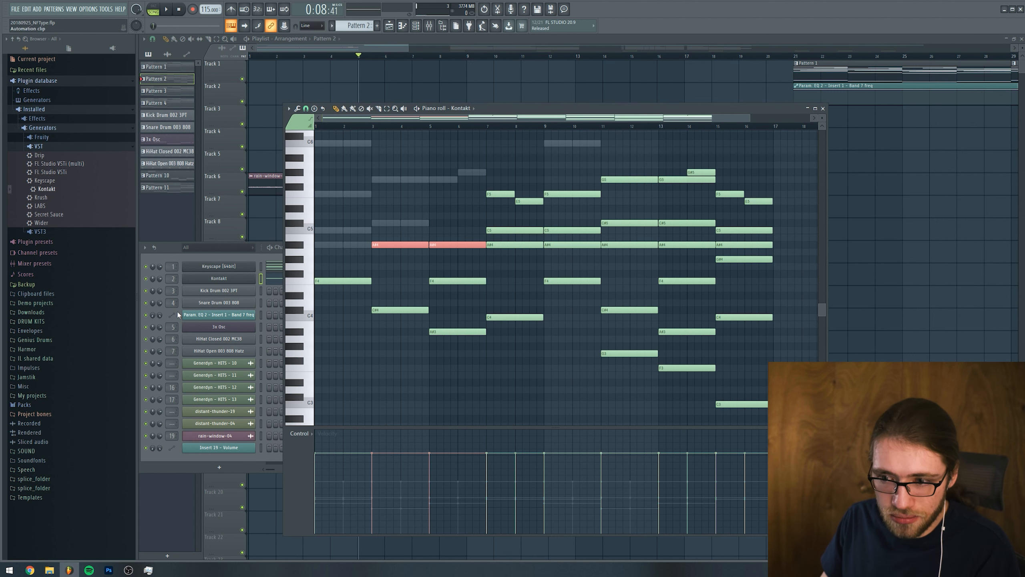
# Solo the Kontakt channel and audition its chords in Pattern 2, skipping ahead through bars 5, 7, 11, 13 and 15
pyautogui.click(149, 282)
pyautogui.click(543, 107)
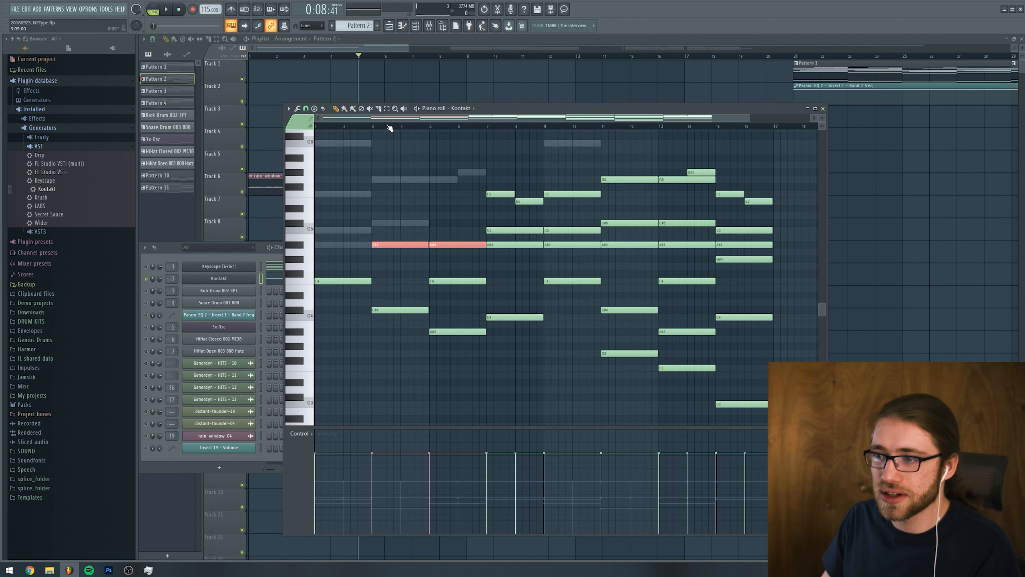
pyautogui.press('space')
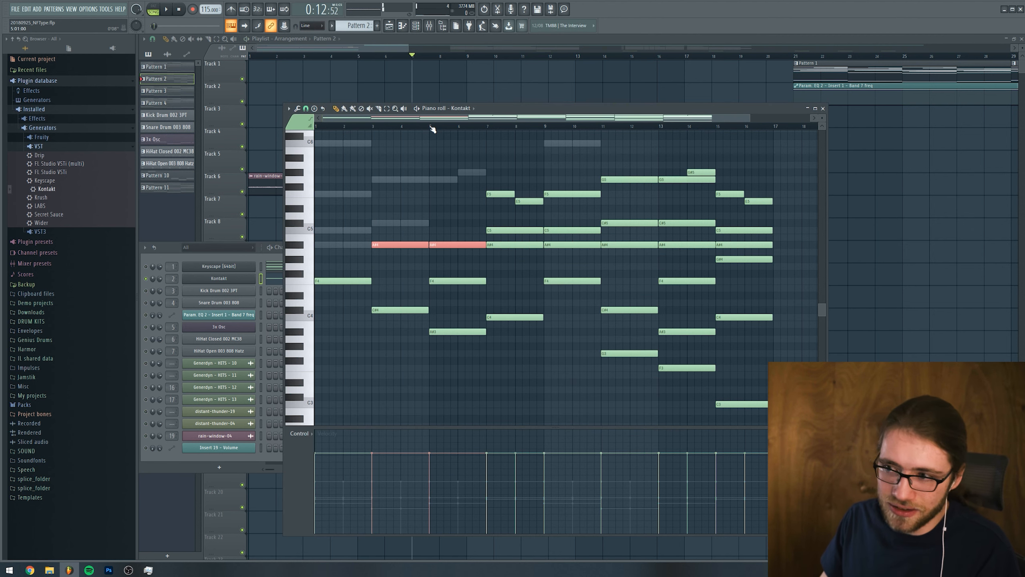
pyautogui.click(489, 129)
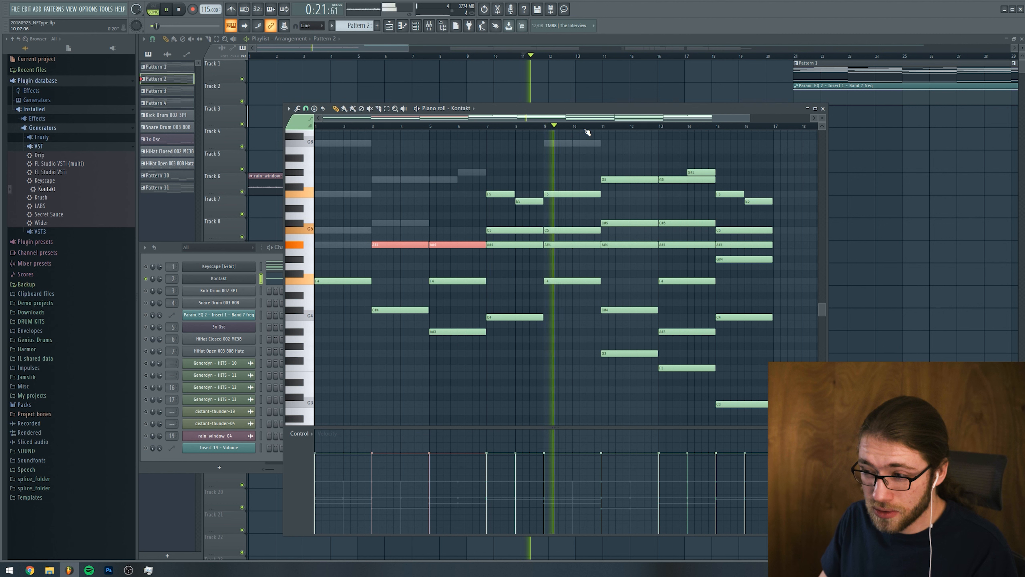
pyautogui.click(607, 127)
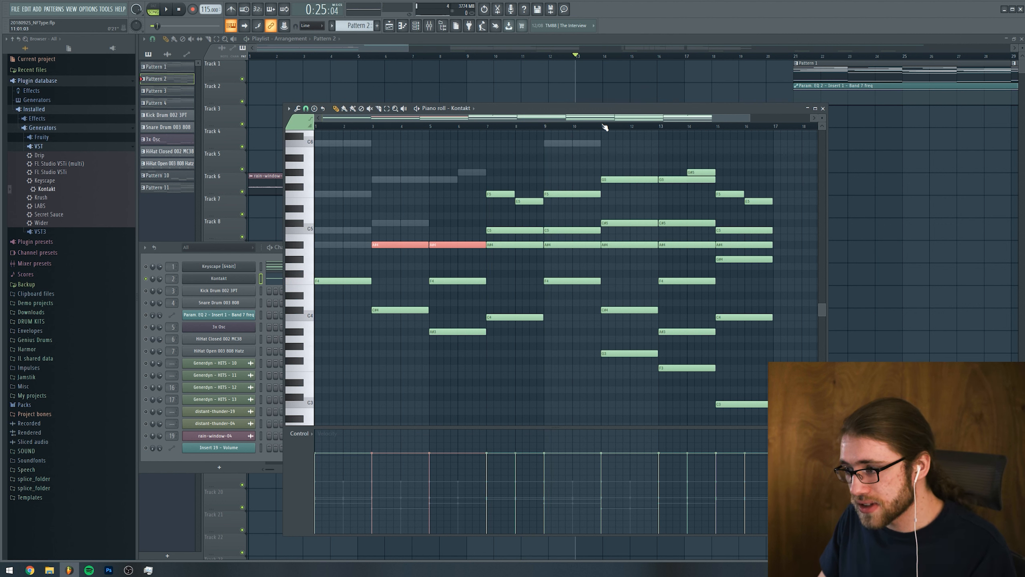
pyautogui.click(659, 129)
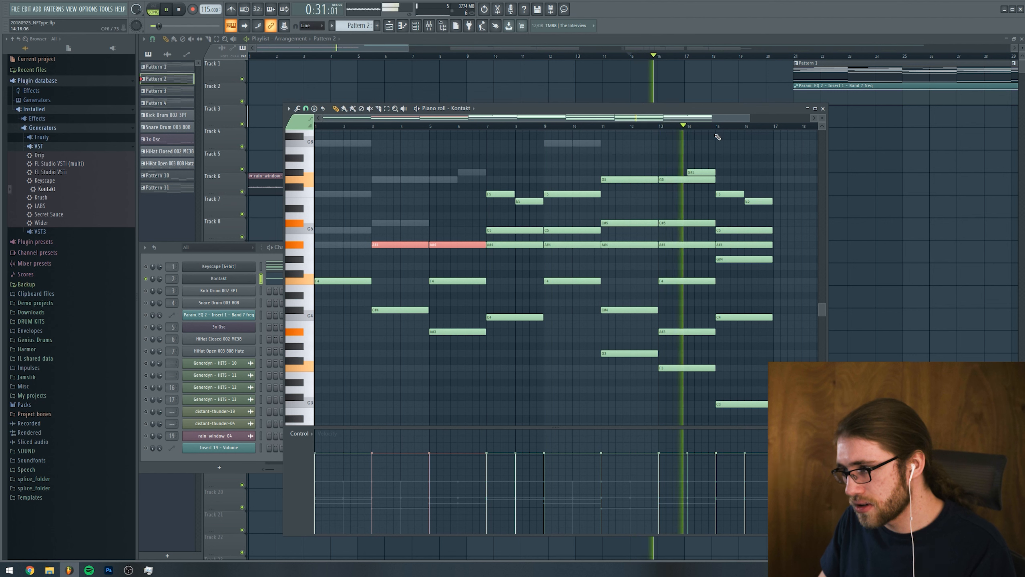
pyautogui.click(718, 128)
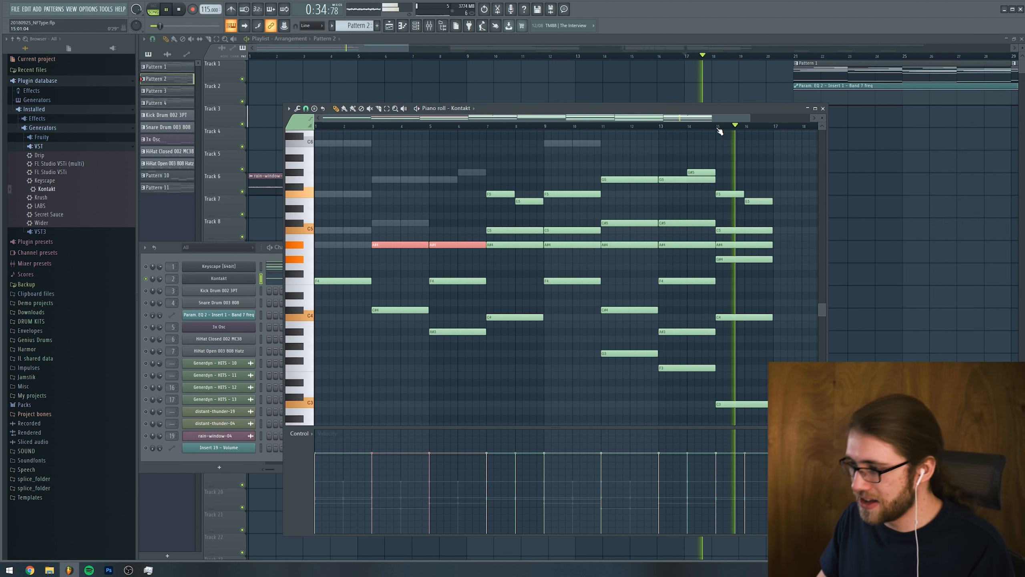
pyautogui.press('space')
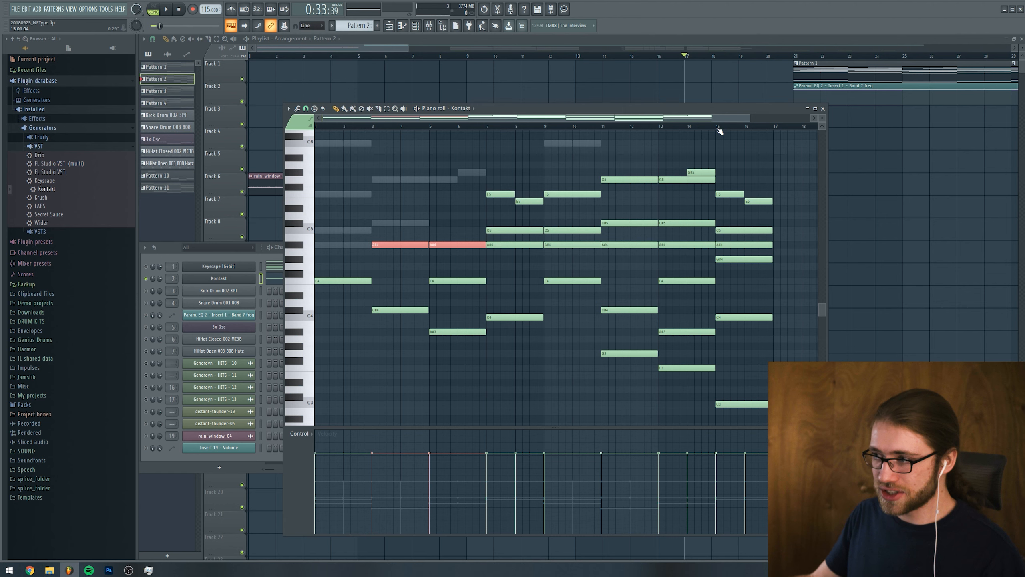
# Return to the playlist, set the playhead to bar 18, and open and preview the reversed Generdyn - HITS - 13 clip on Track 5
pyautogui.click(593, 44)
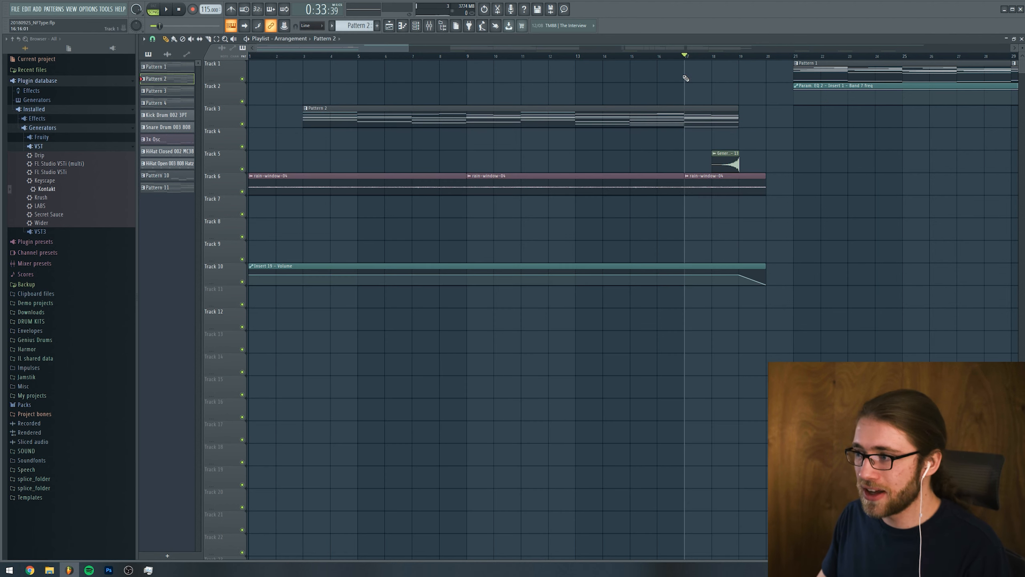
pyautogui.click(713, 57)
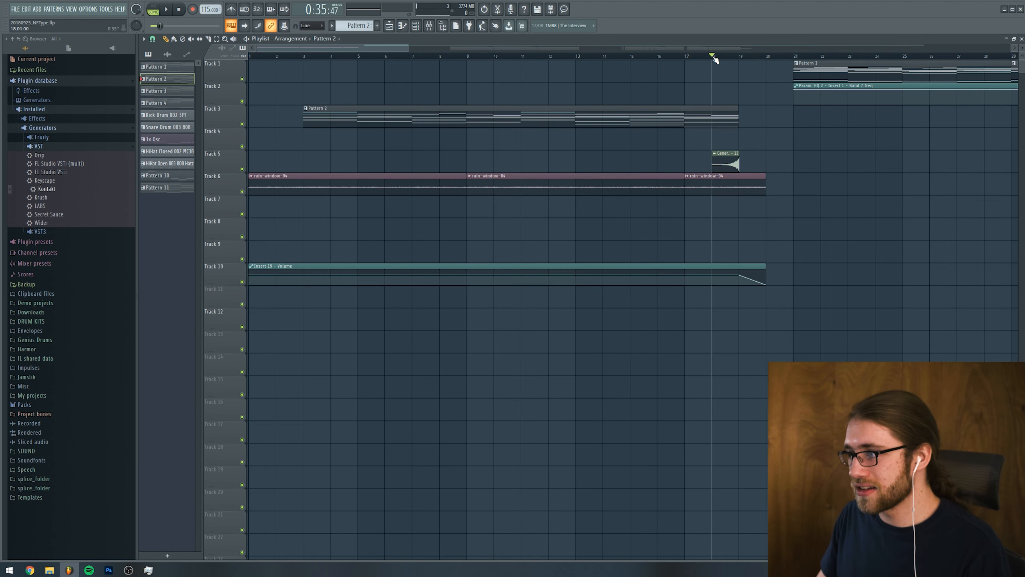
pyautogui.doubleClick(722, 159)
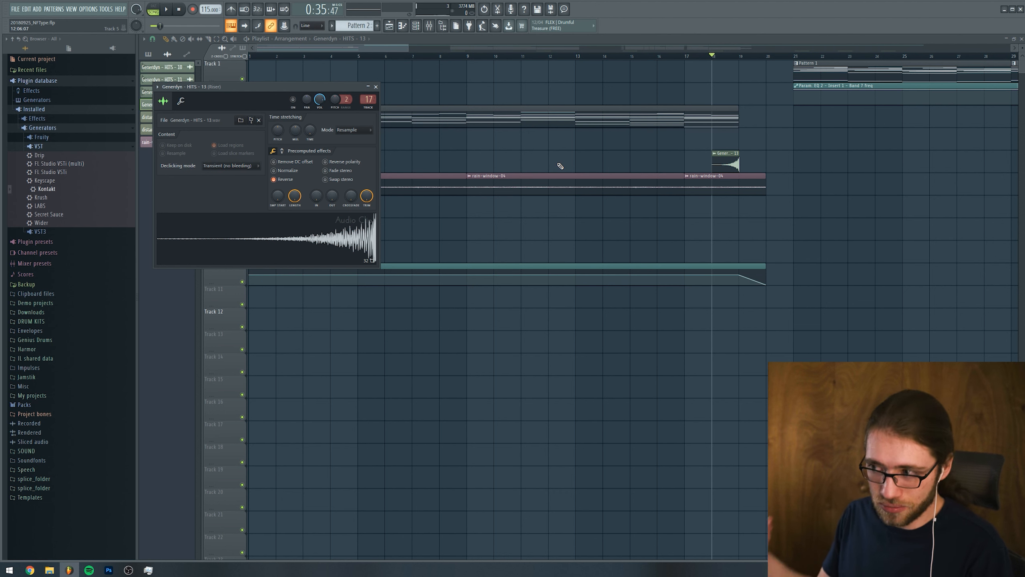
pyautogui.press('z')
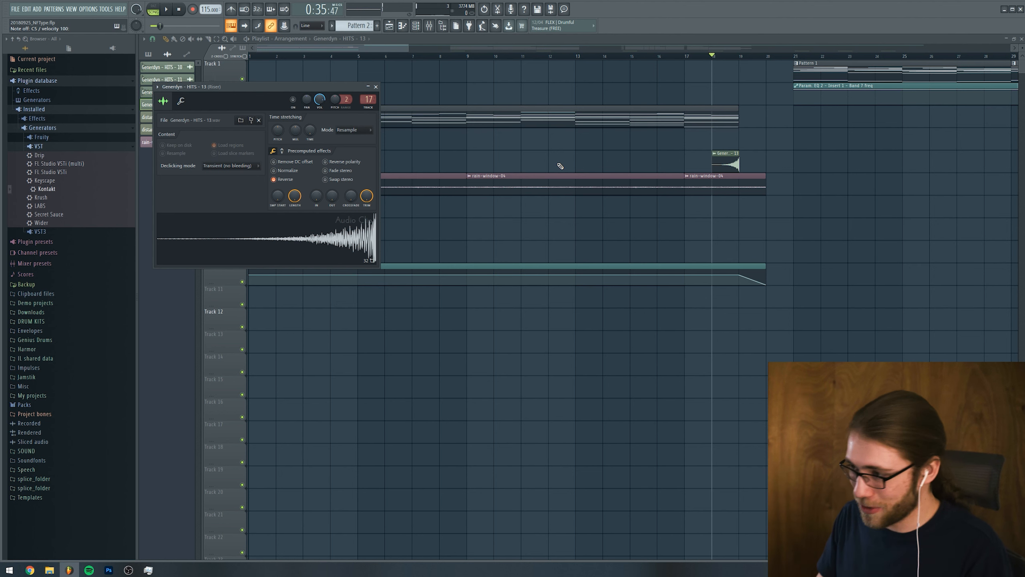
# Play the end of the intro from bar 18 with the Kontakt channel still soloed
pyautogui.moveTo(380, 48); pyautogui.dragTo(402, 47)
pyautogui.press('space')
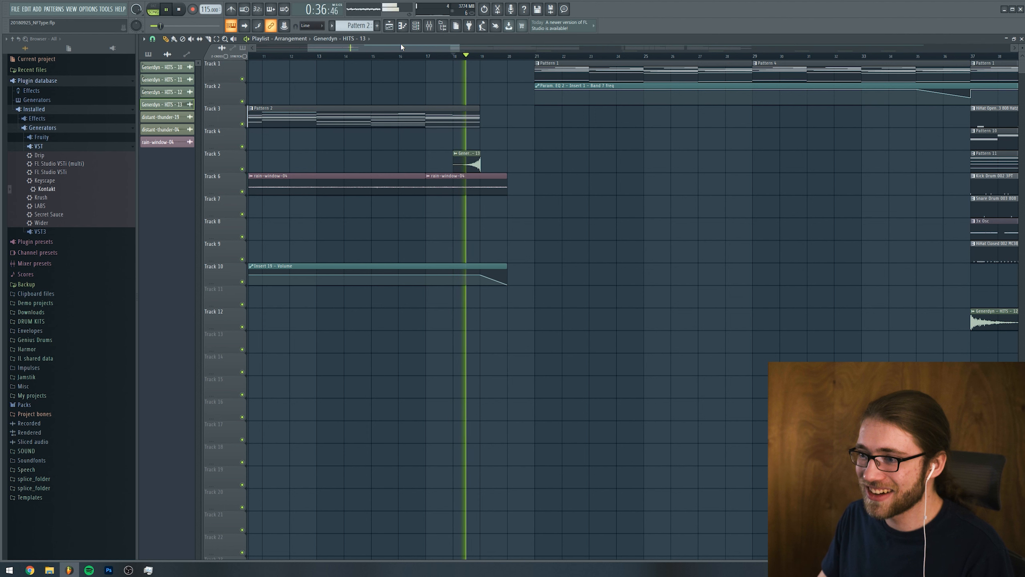
pyautogui.press('space')
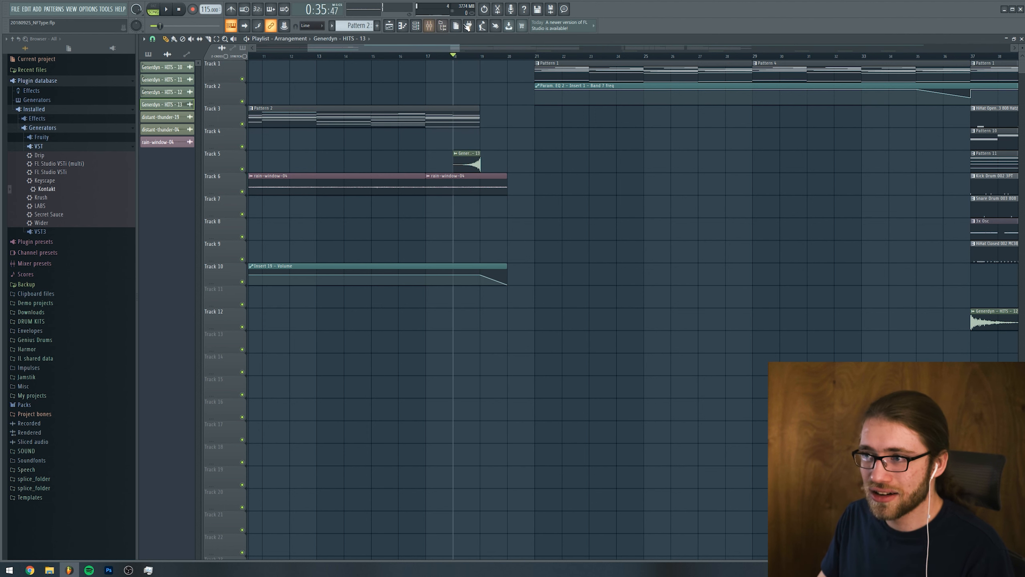
# Show the mixer and channel rack, end the Kontakt solo, and replay the riser and rain fade-out from bar 18
pyautogui.press('F9')
pyautogui.click(388, 26)
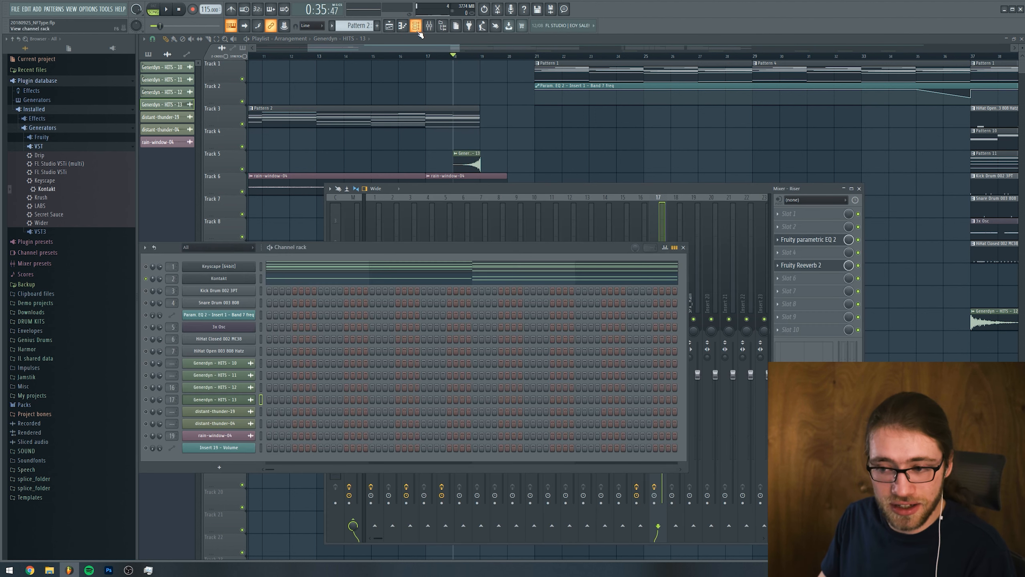
pyautogui.press('space')
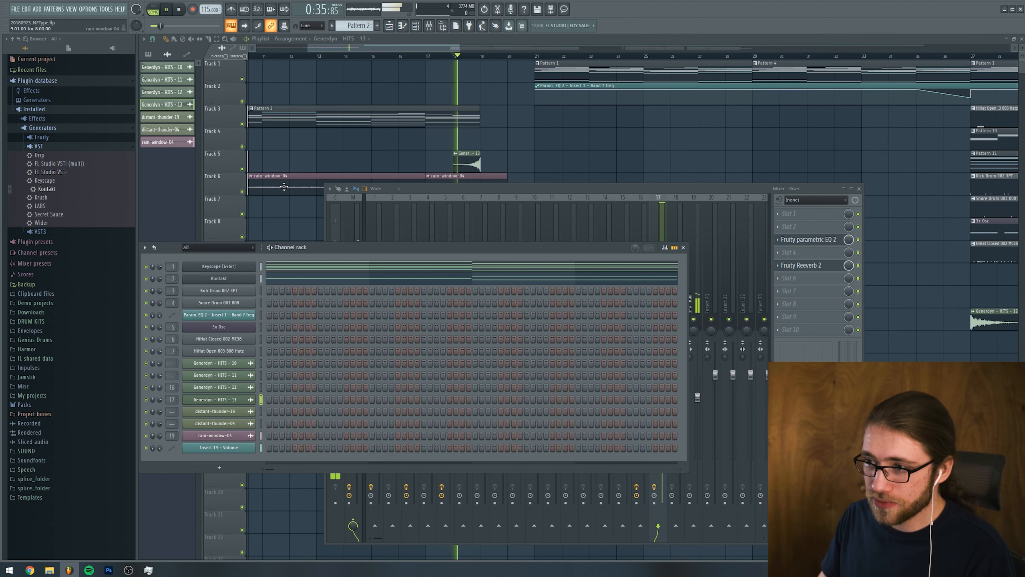
pyautogui.click(411, 49)
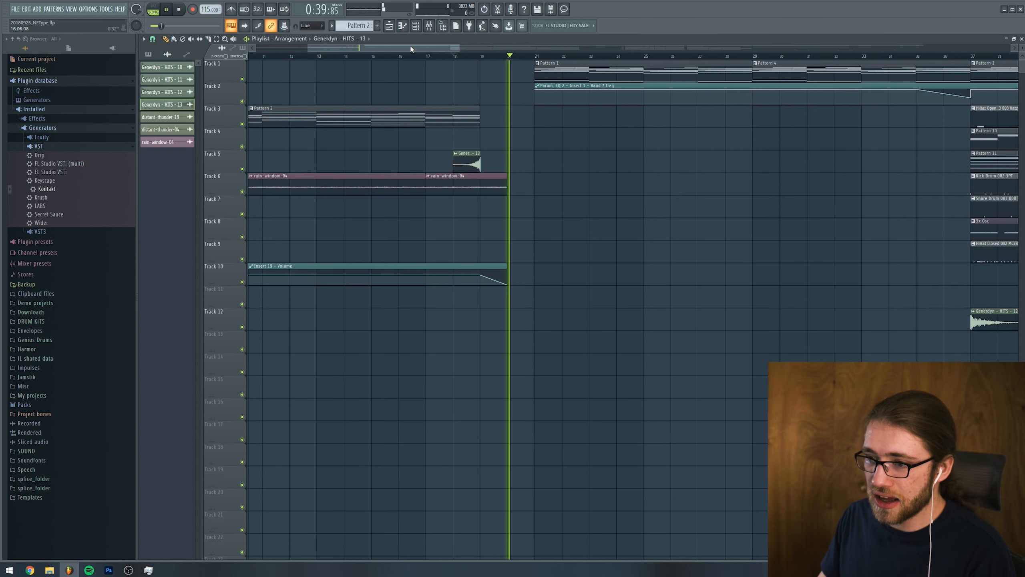
pyautogui.press('space')
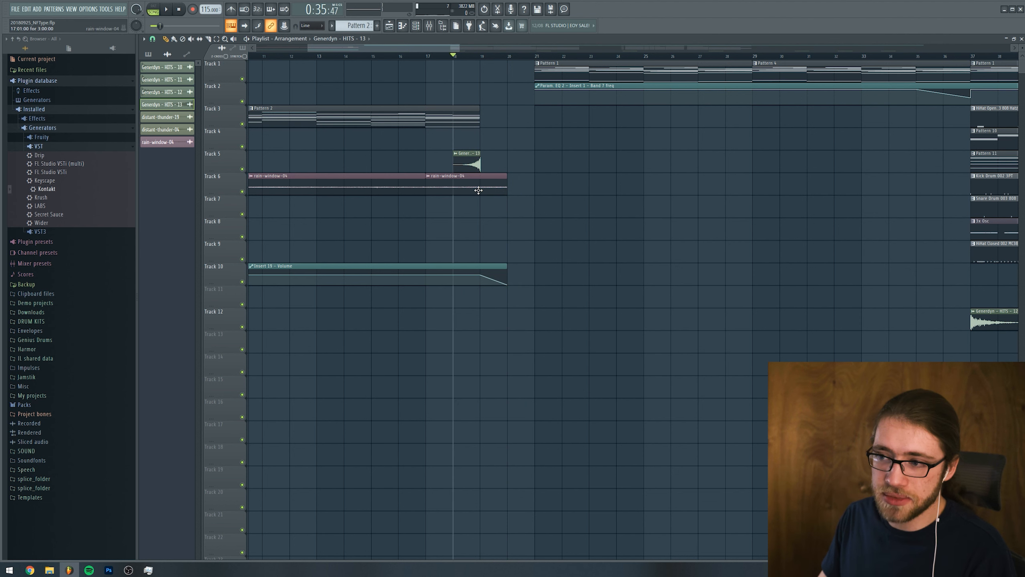